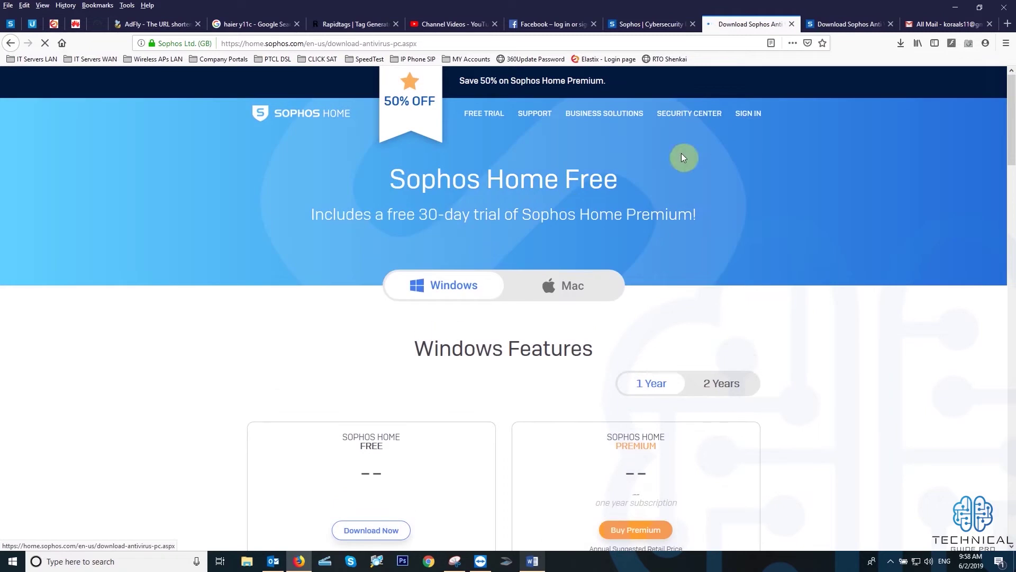
# Open the account registration page for the free Windows edition of Sophos Home
pyautogui.scroll(-3, 435, 324)
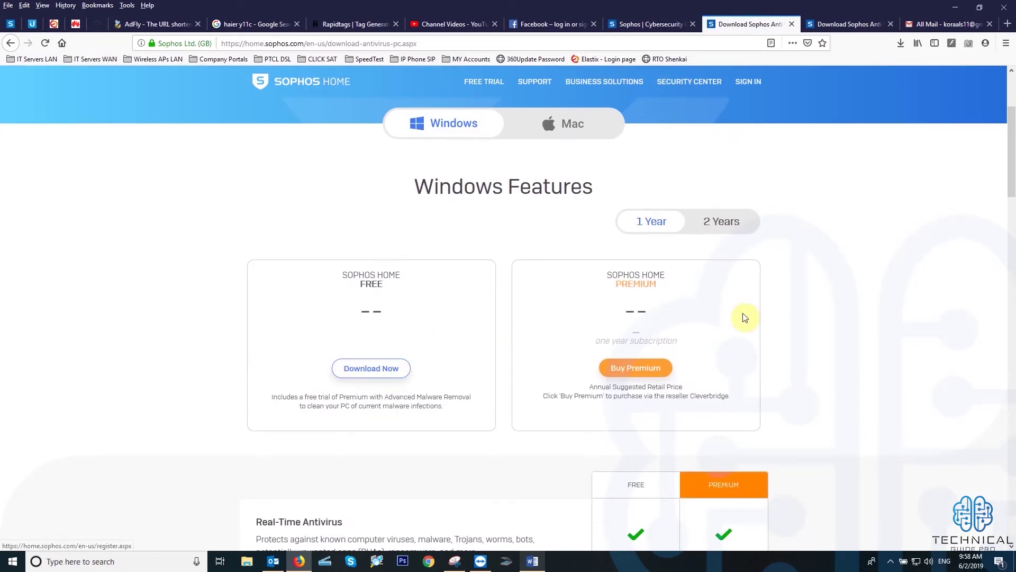
pyautogui.click(384, 372)
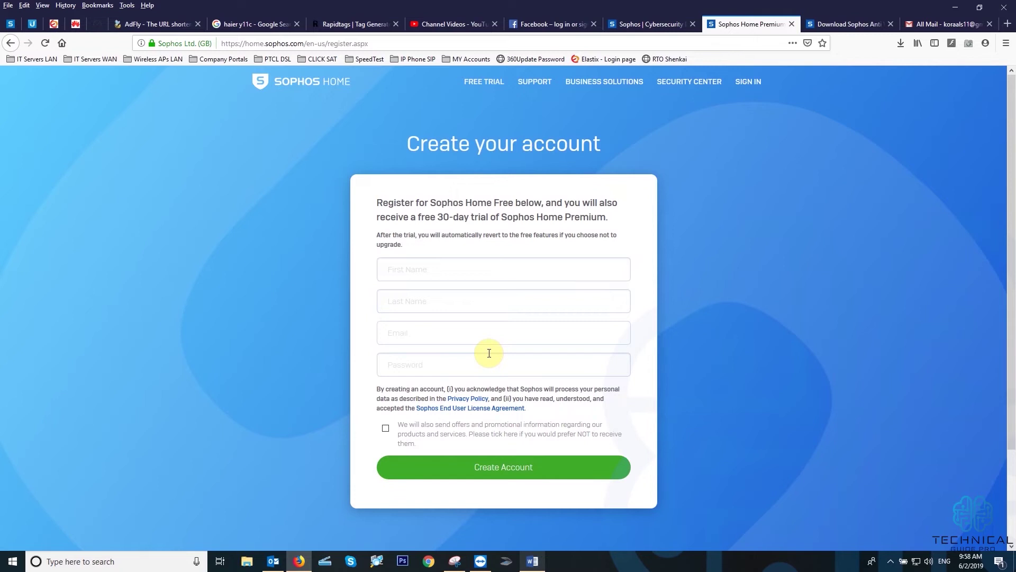
pyautogui.click(11, 24)
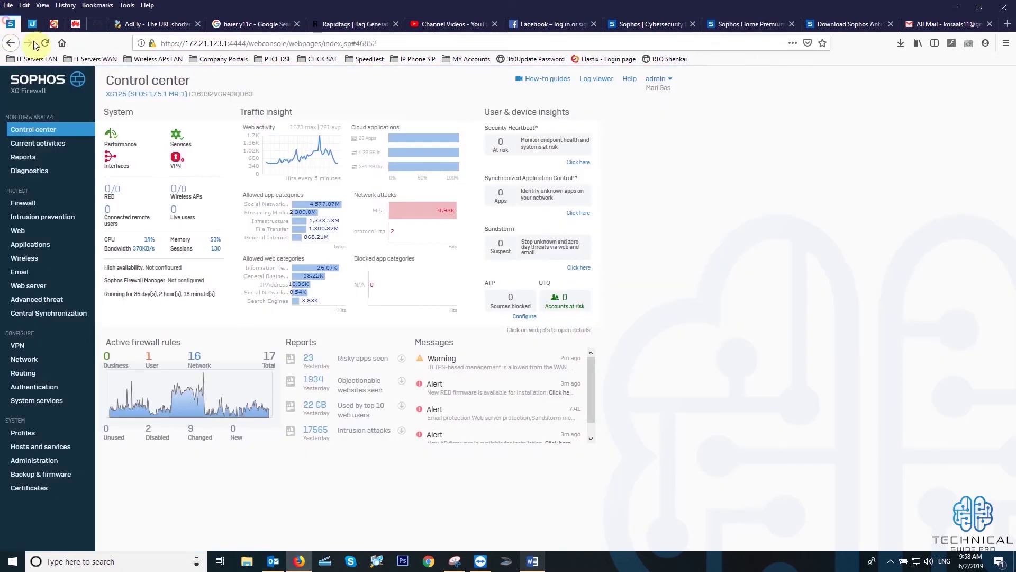
pyautogui.doubleClick(227, 44)
pyautogui.moveTo(227, 44); pyautogui.dragTo(153, 57)
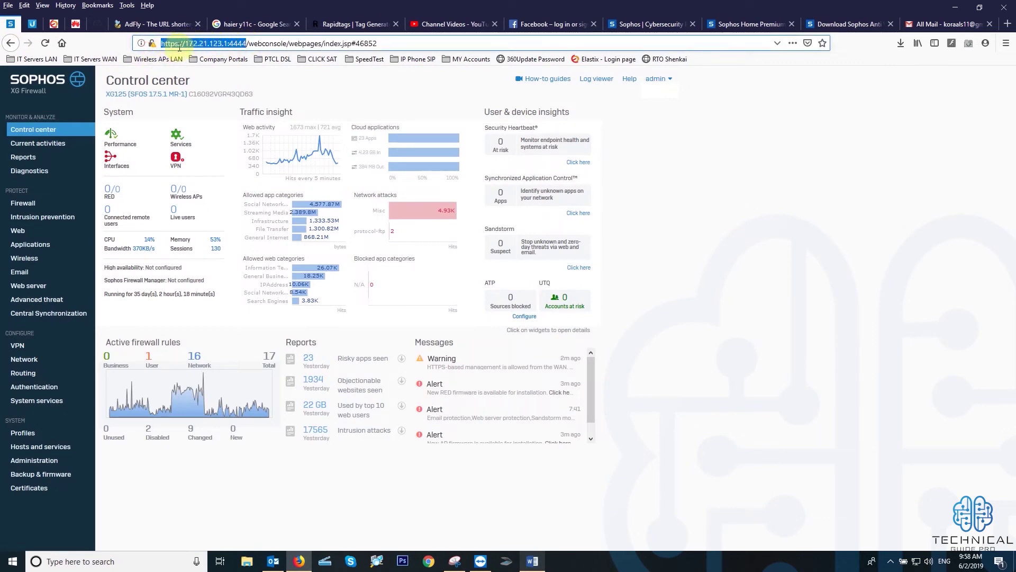
pyautogui.moveTo(181, 47); pyautogui.dragTo(200, 45)
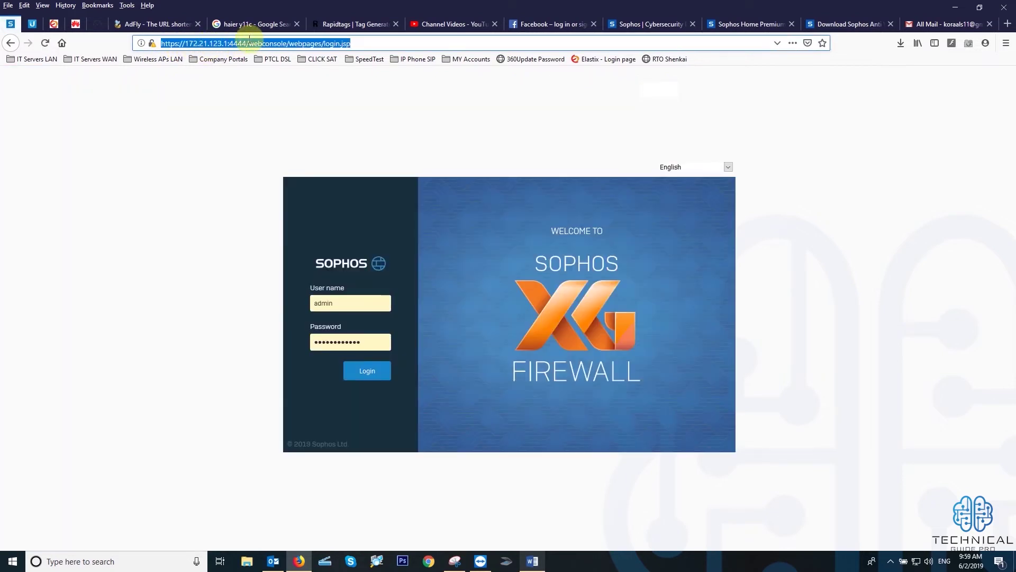
pyautogui.click(248, 43)
pyautogui.moveTo(246, 44)
pyautogui.mouseDown()
pyautogui.moveTo(232, 44)
pyautogui.moveTo(233, 63)
pyautogui.moveTo(233, 48)
pyautogui.mouseUp()
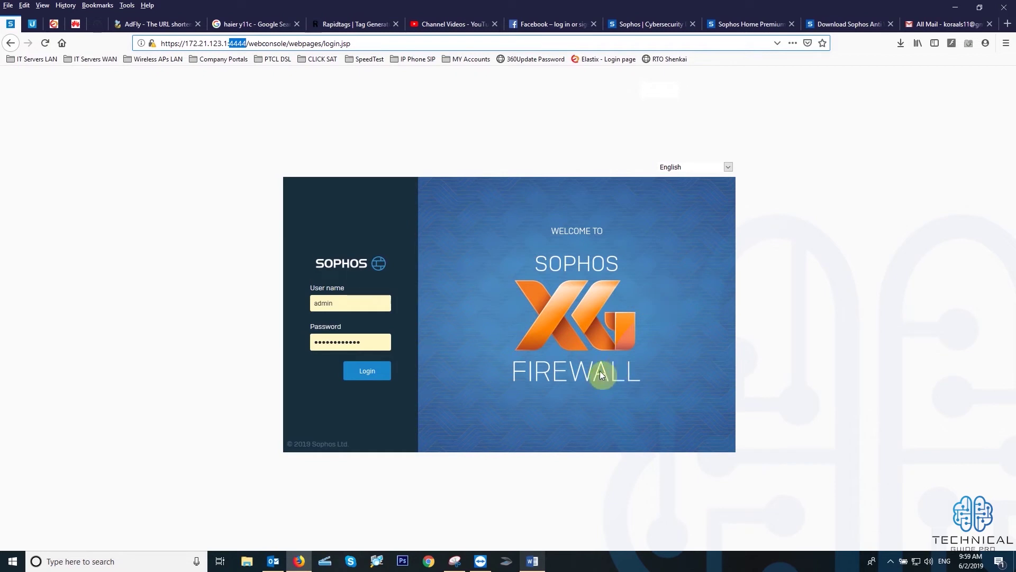
pyautogui.click(371, 379)
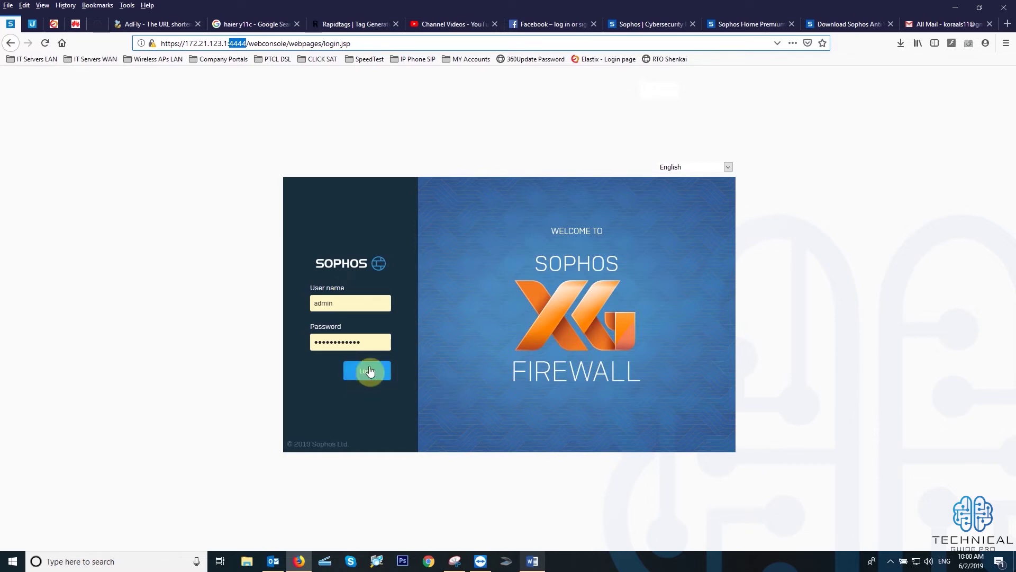
pyautogui.click(370, 372)
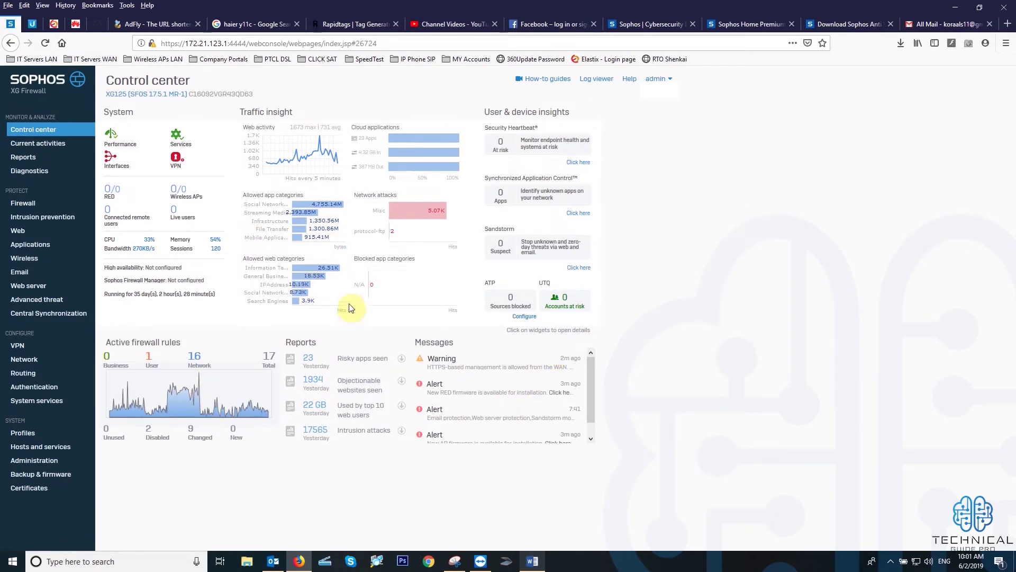
# Open the current activities and review the live connections listed by application
pyautogui.click(43, 150)
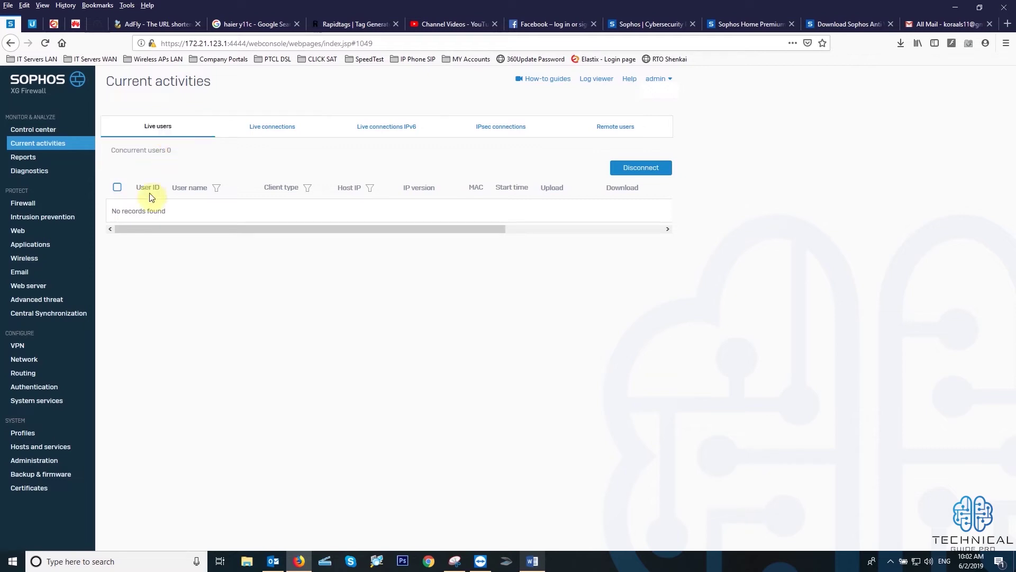
pyautogui.click(265, 134)
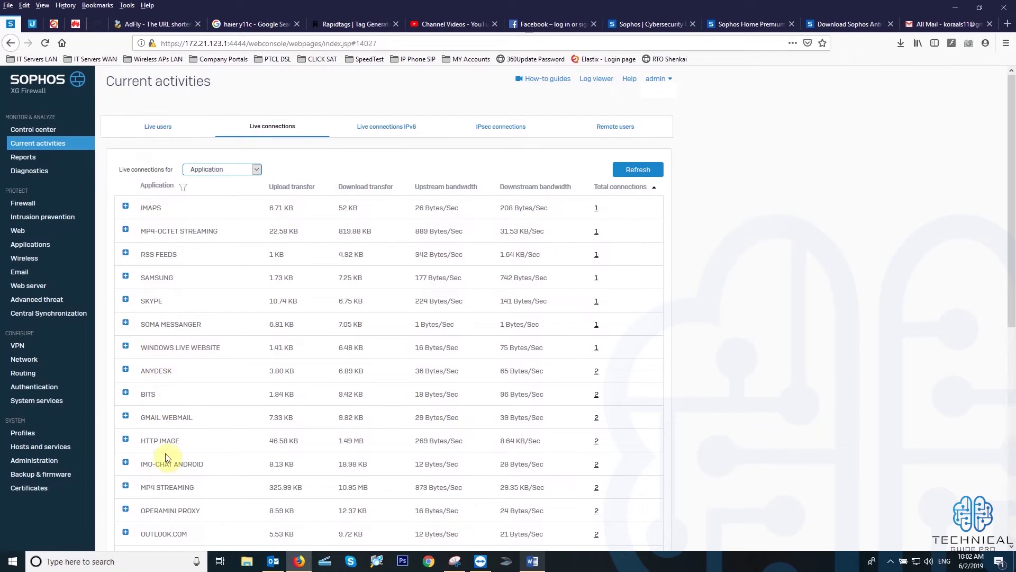
pyautogui.scroll(-3, 165, 453)
pyautogui.scroll(4, 513, 450)
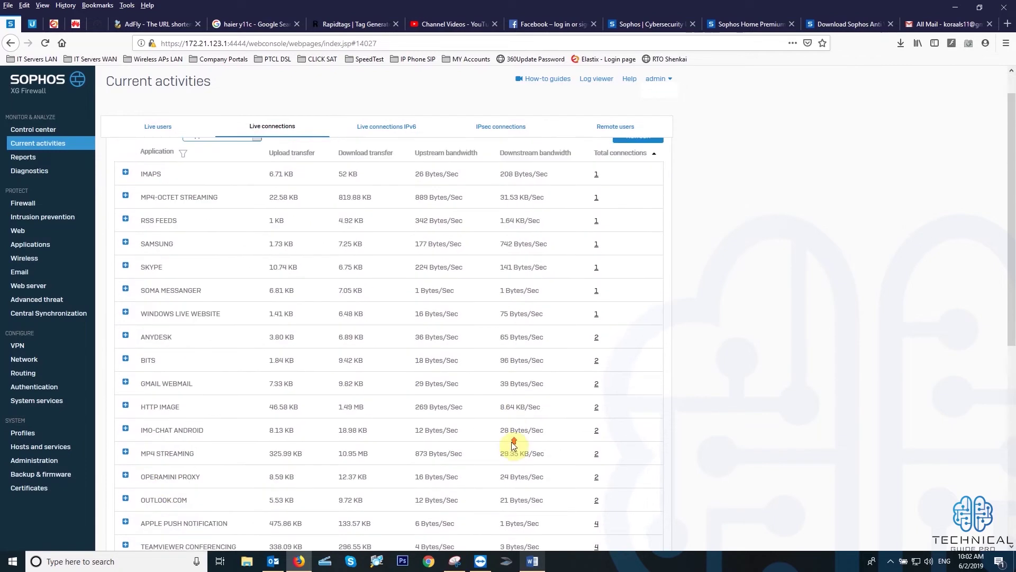
# Inspect the source and destination IPs in the connection details of the IMAPS application, then close the details
pyautogui.click(596, 206)
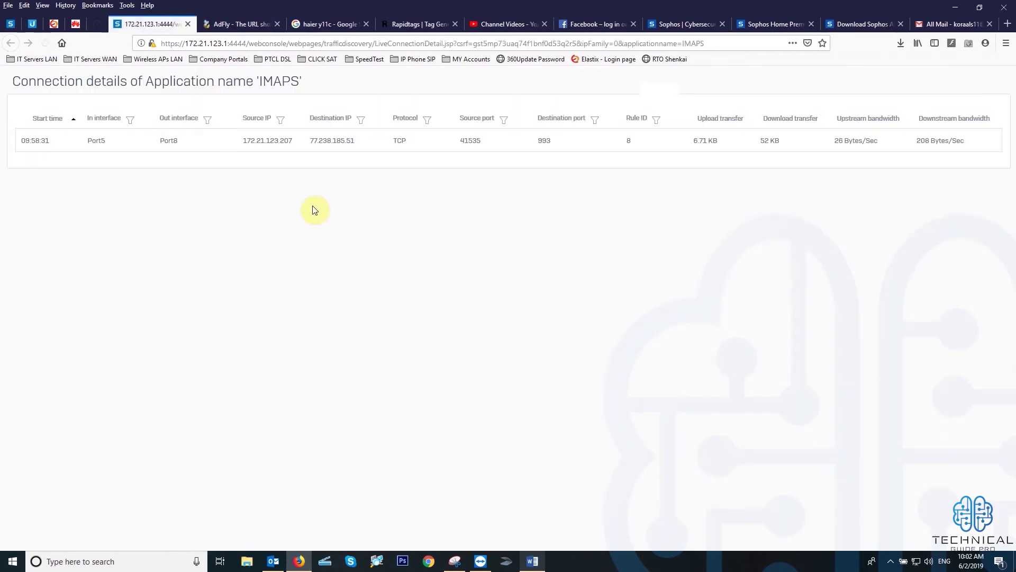
pyautogui.click(295, 139)
pyautogui.moveTo(267, 142); pyautogui.dragTo(243, 142)
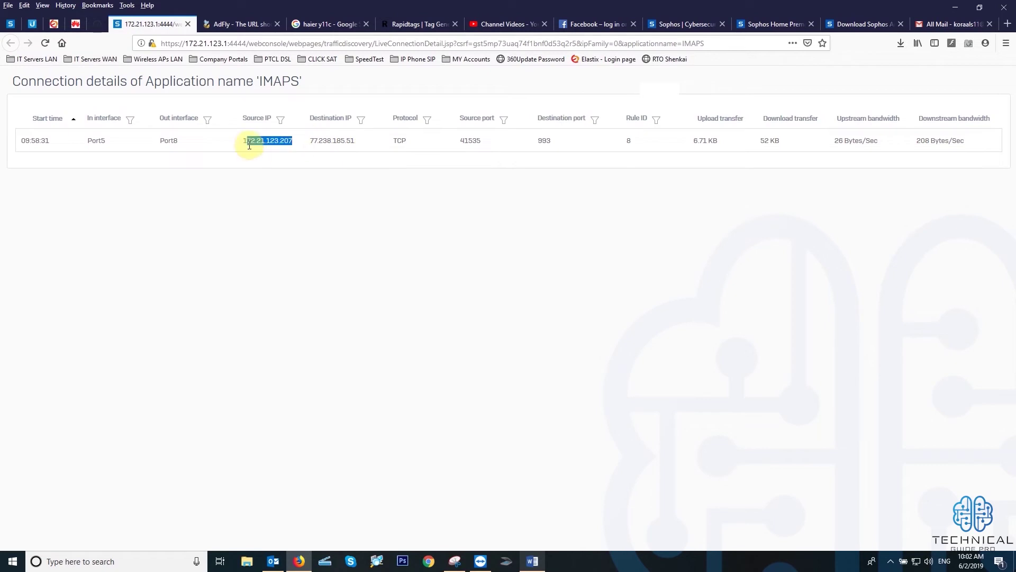
pyautogui.moveTo(281, 140); pyautogui.dragTo(289, 142)
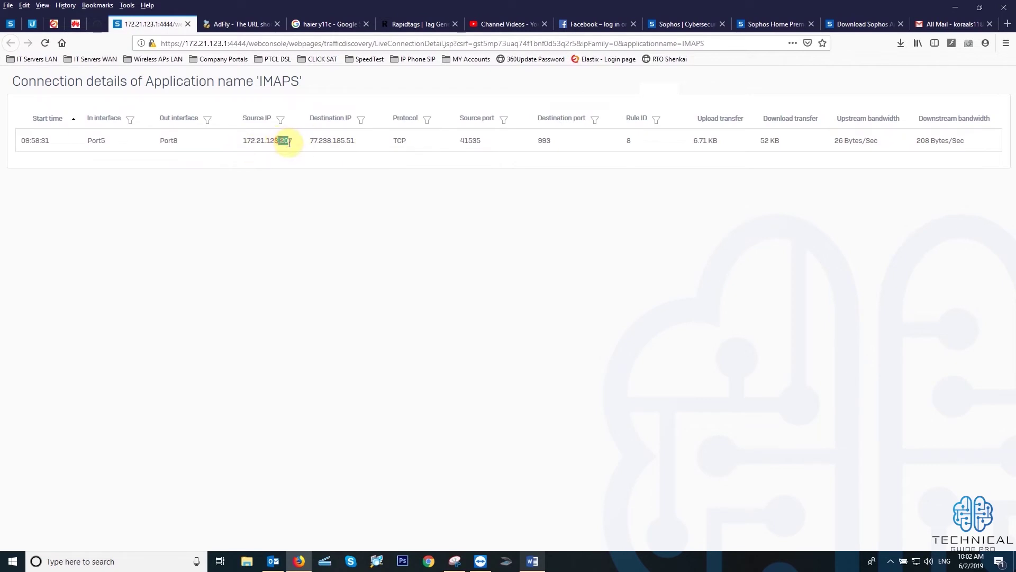
pyautogui.moveTo(351, 140); pyautogui.dragTo(308, 141)
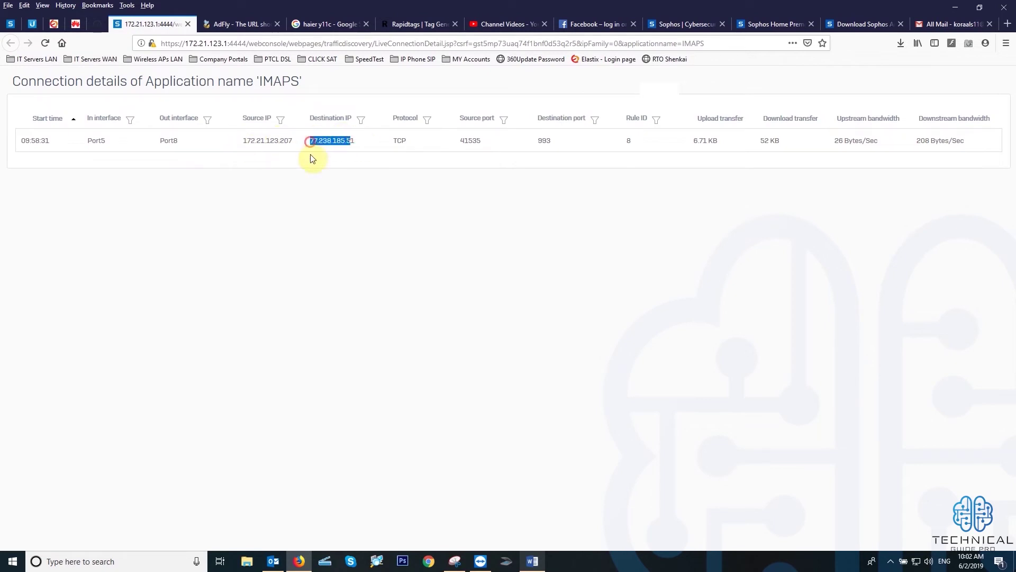
pyautogui.click(186, 23)
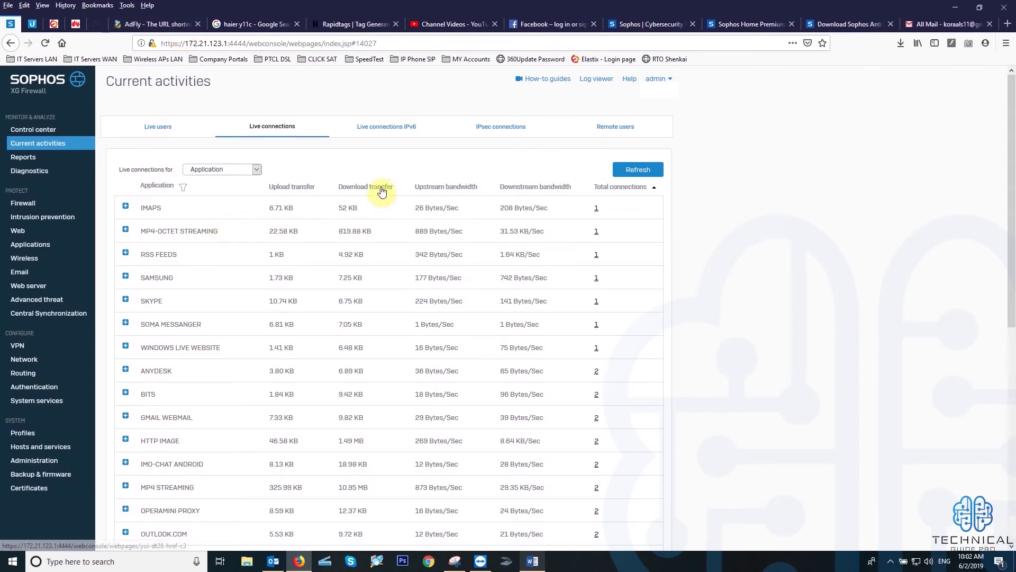
# View the IPv6 live connections, the IPsec connections and the remote users in the current activities
pyautogui.click(399, 128)
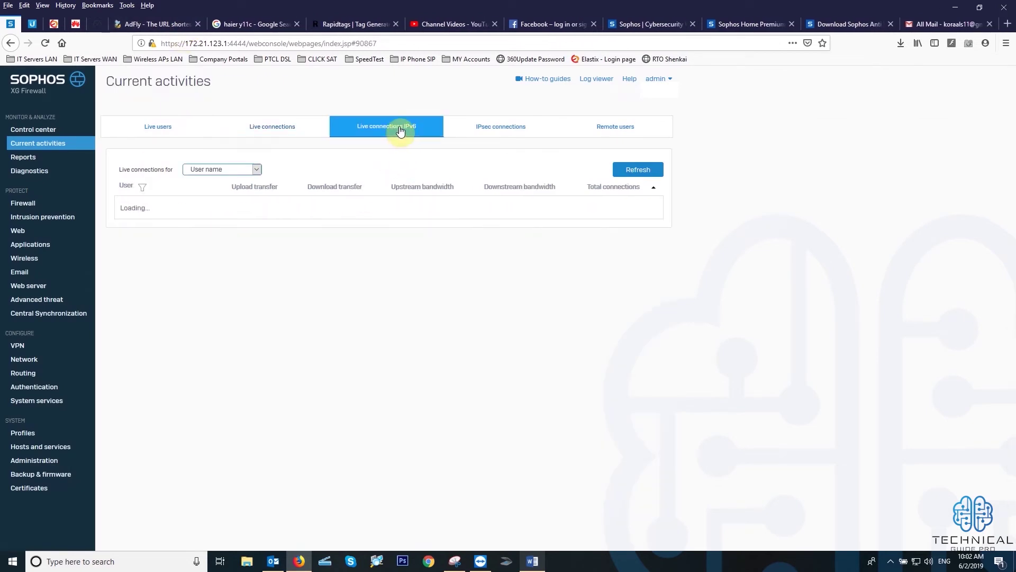
pyautogui.click(515, 133)
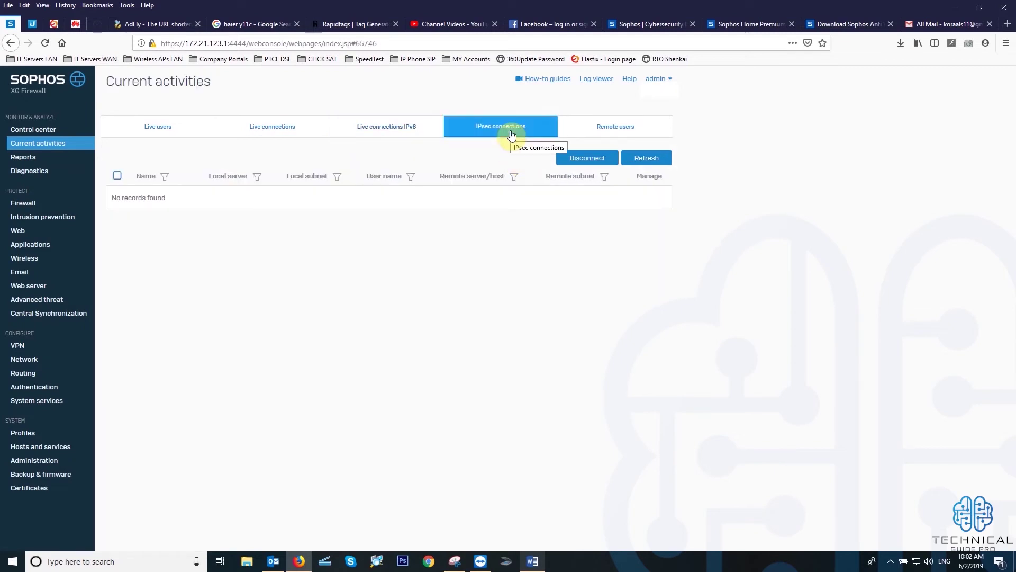
pyautogui.click(622, 132)
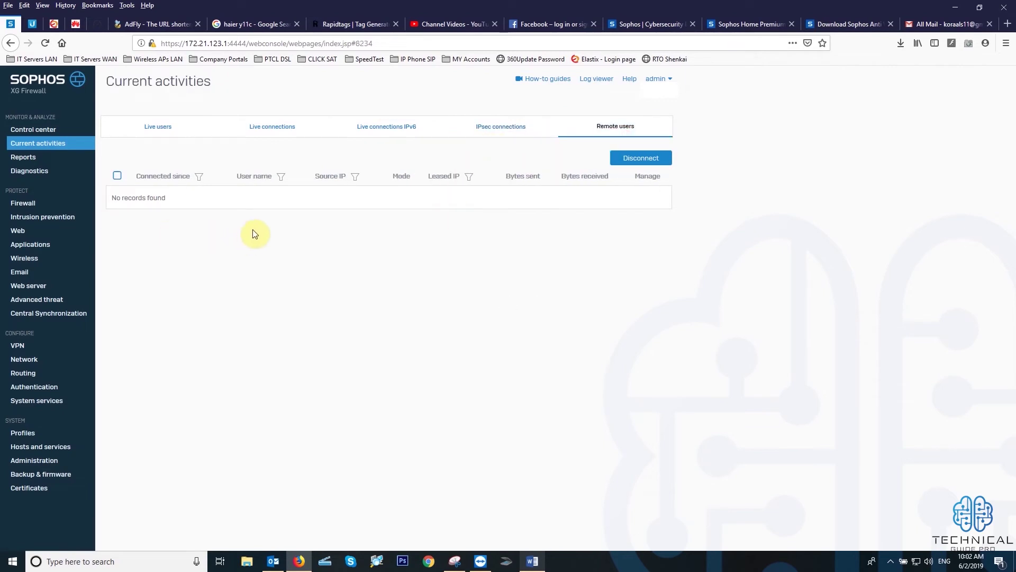
# Open the reports and examine the Applications and Application categories charts on the traffic dashboard
pyautogui.click(31, 158)
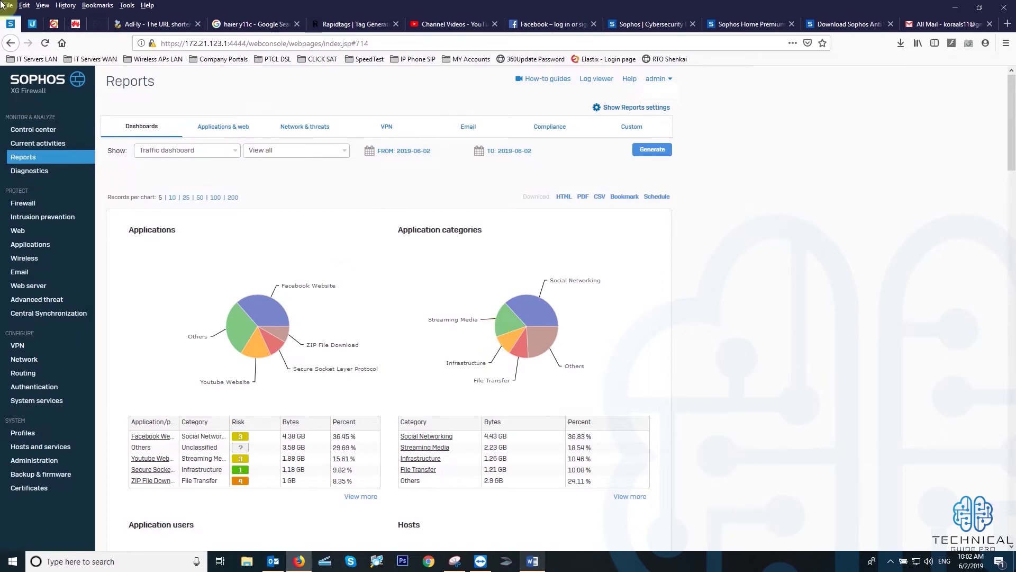
pyautogui.scroll(-1, 451, 405)
pyautogui.scroll(-3, 451, 405)
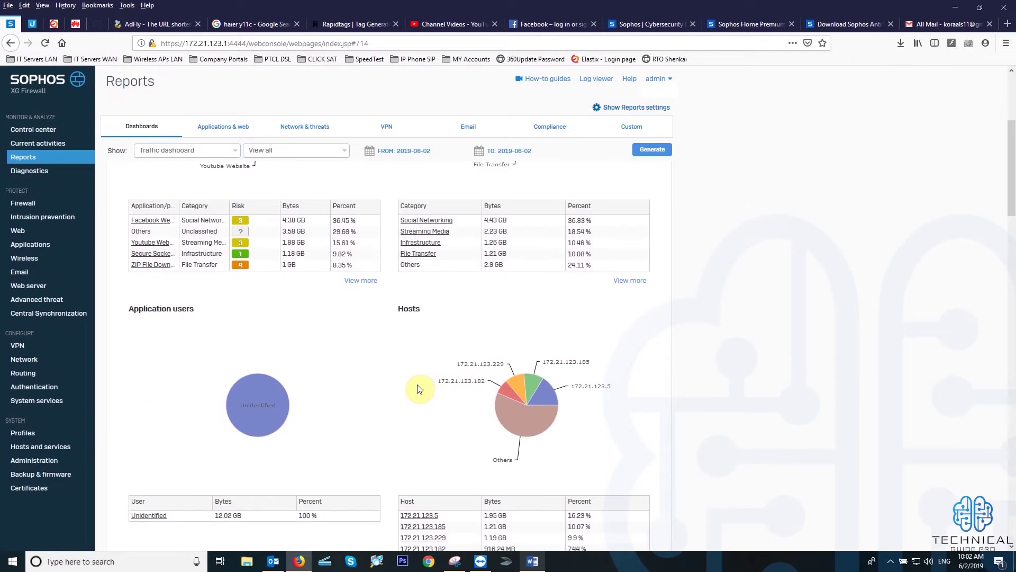
pyautogui.scroll(4, 425, 380)
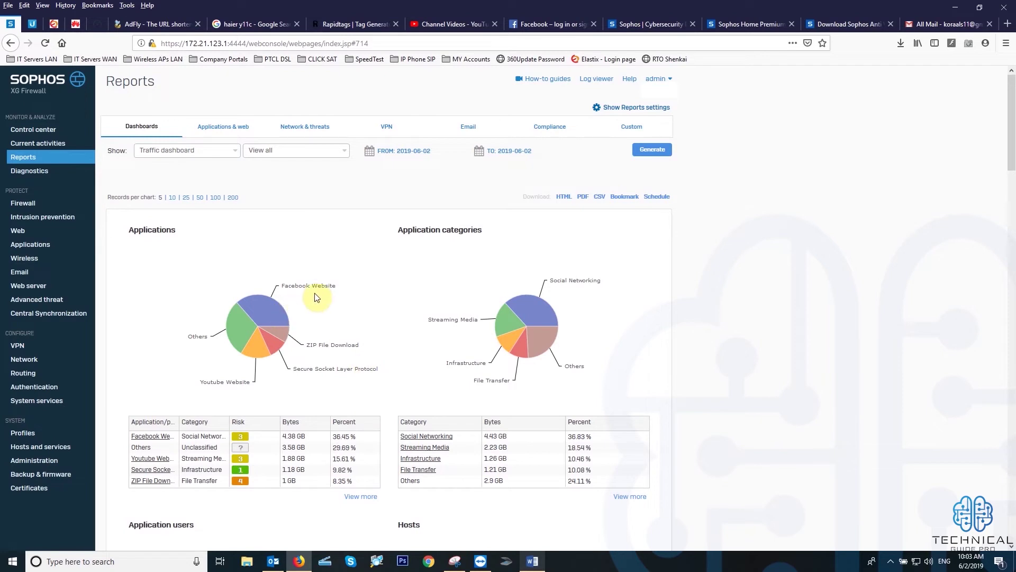
pyautogui.moveTo(274, 308)
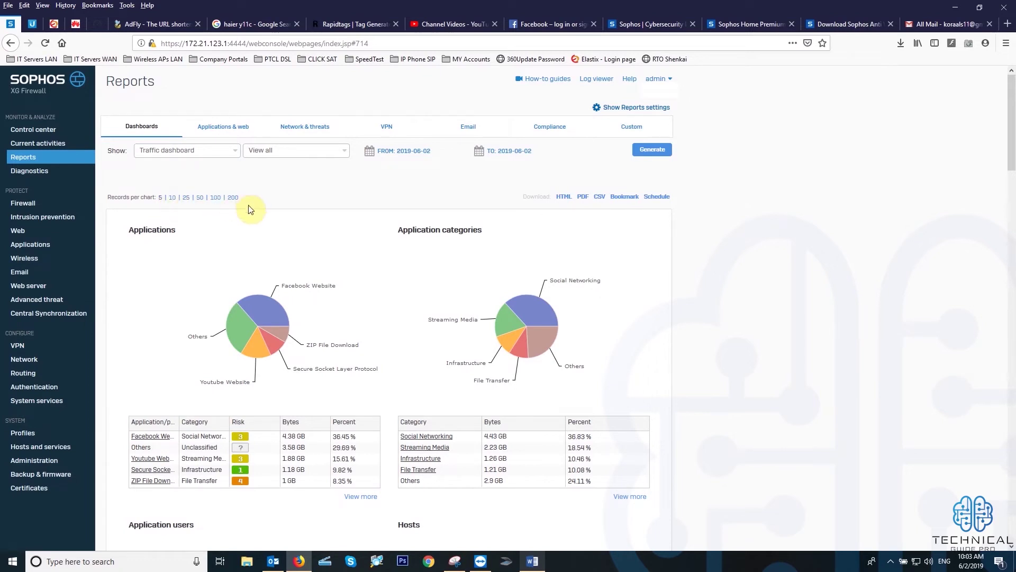
pyautogui.scroll(-3, 288, 415)
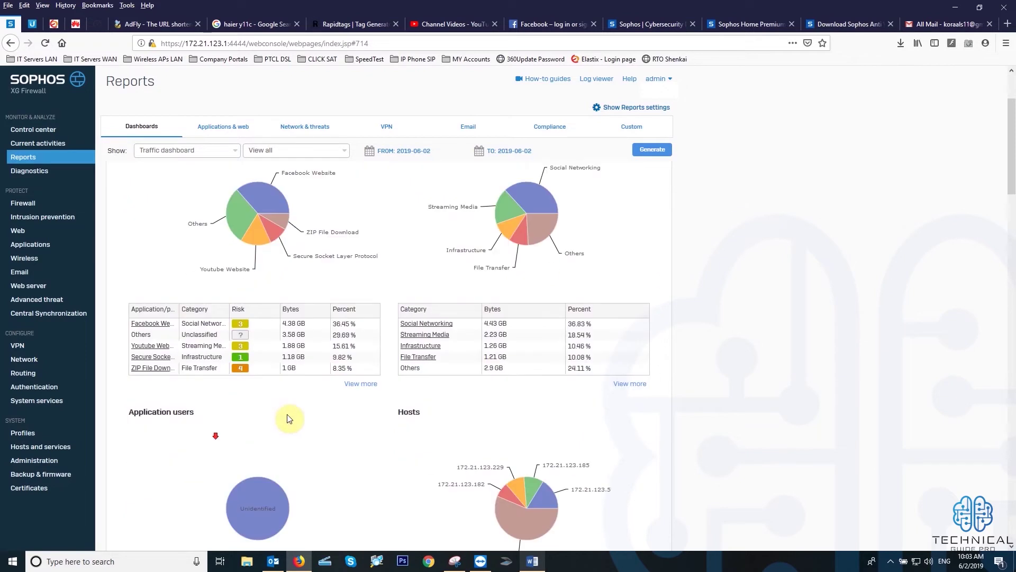
pyautogui.scroll(3, 549, 231)
pyautogui.moveTo(531, 306)
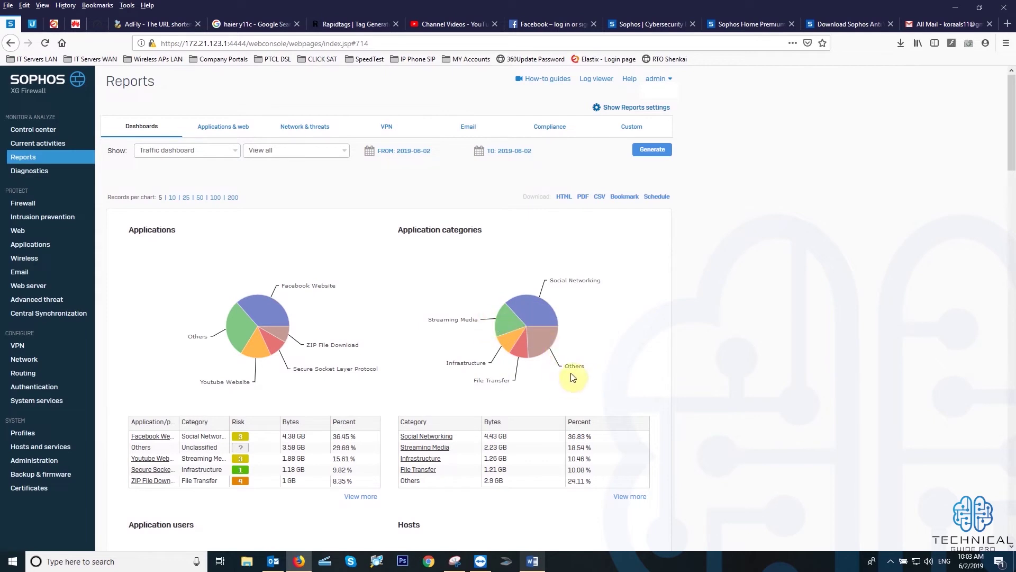
pyautogui.moveTo(534, 354)
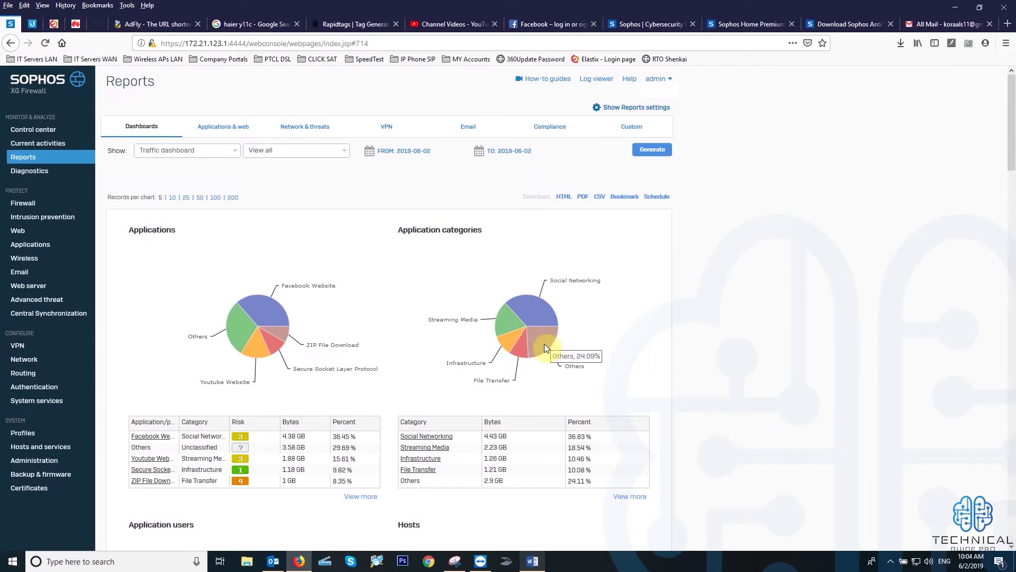
# Compare the data usage of the Facebook application with that of the Social Networking category in the tables below the charts
pyautogui.scroll(-1, 545, 377)
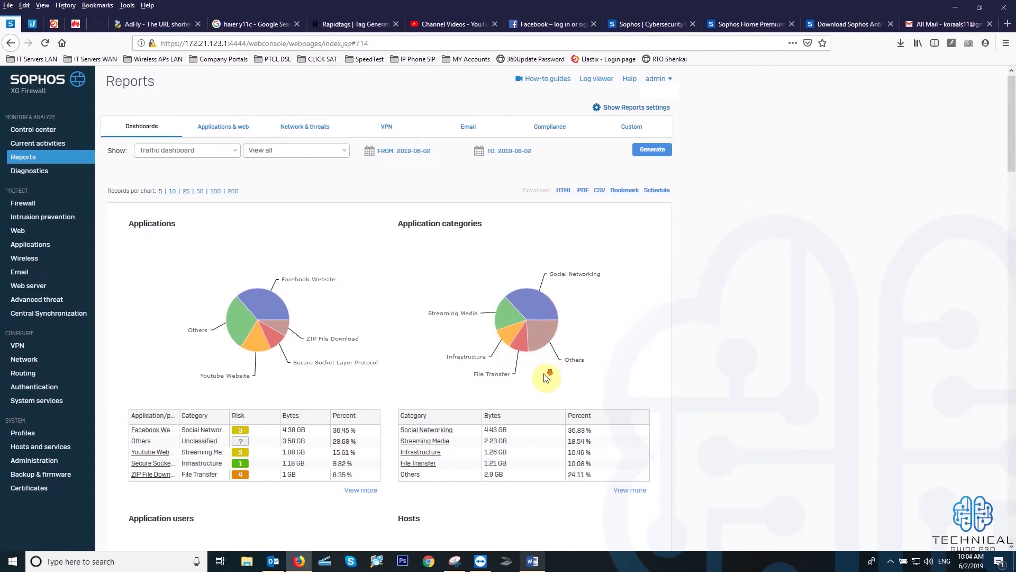
pyautogui.scroll(-3, 546, 377)
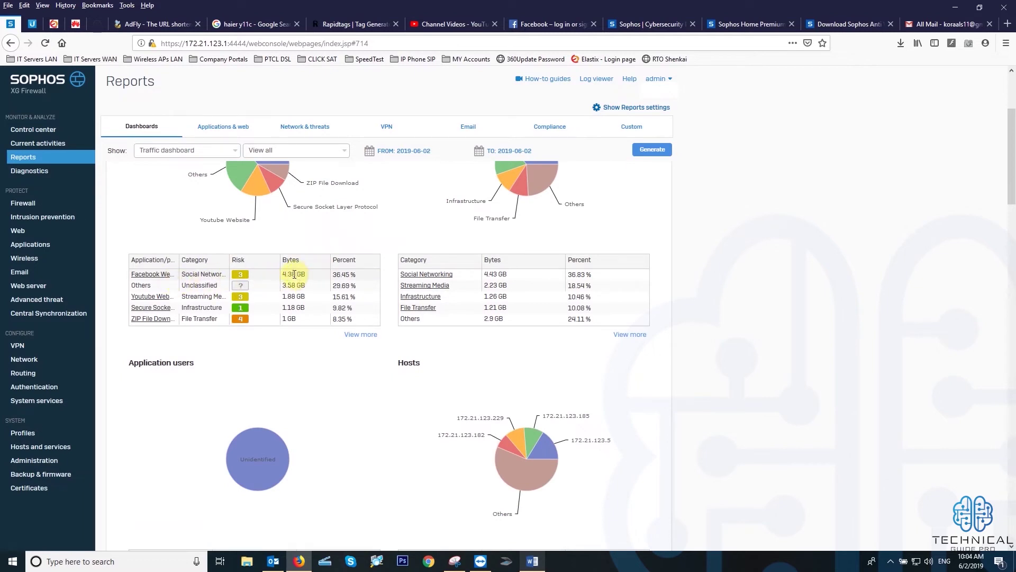
pyautogui.moveTo(295, 274); pyautogui.dragTo(280, 273)
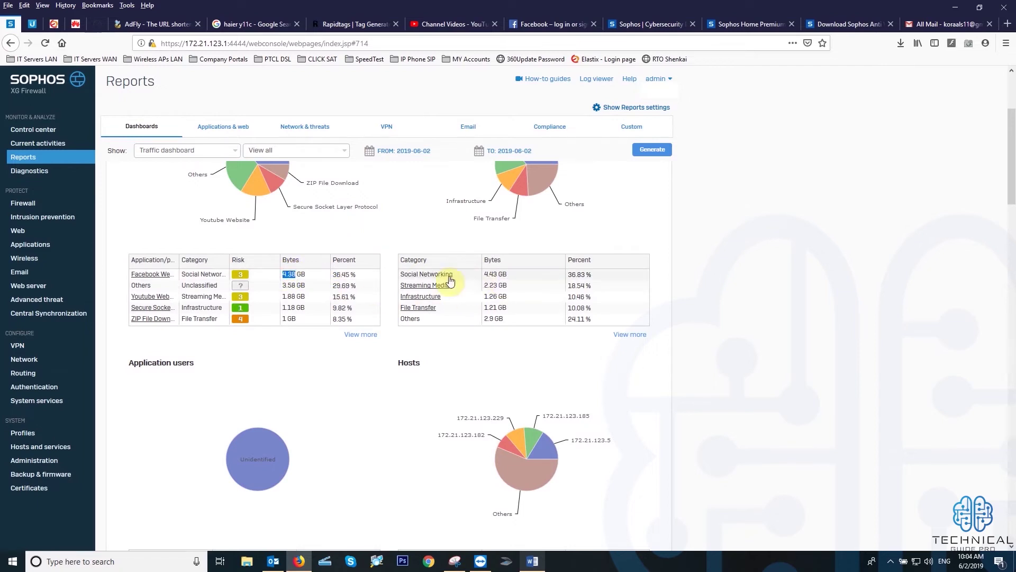
pyautogui.moveTo(502, 276); pyautogui.dragTo(485, 279)
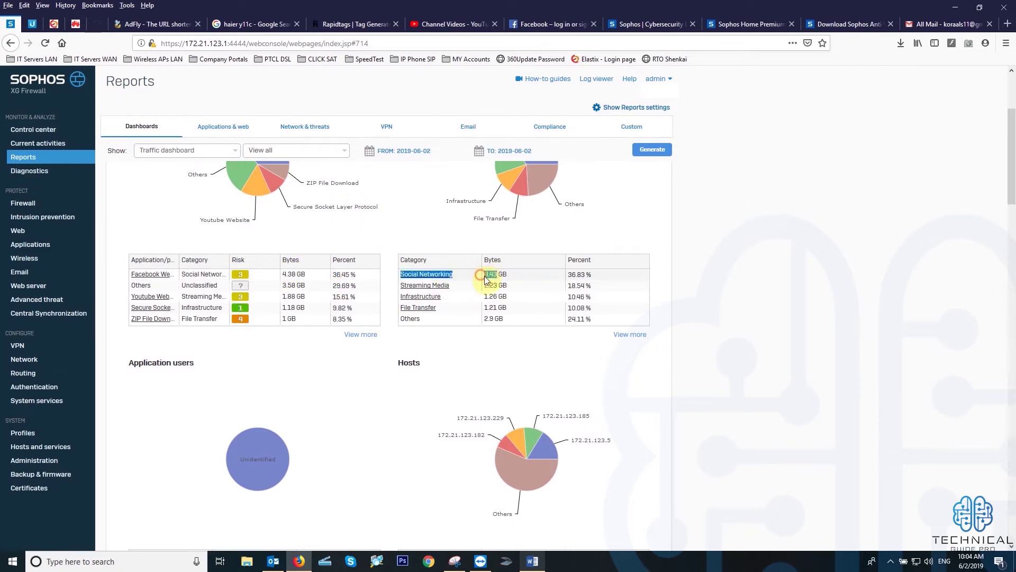
pyautogui.click(507, 276)
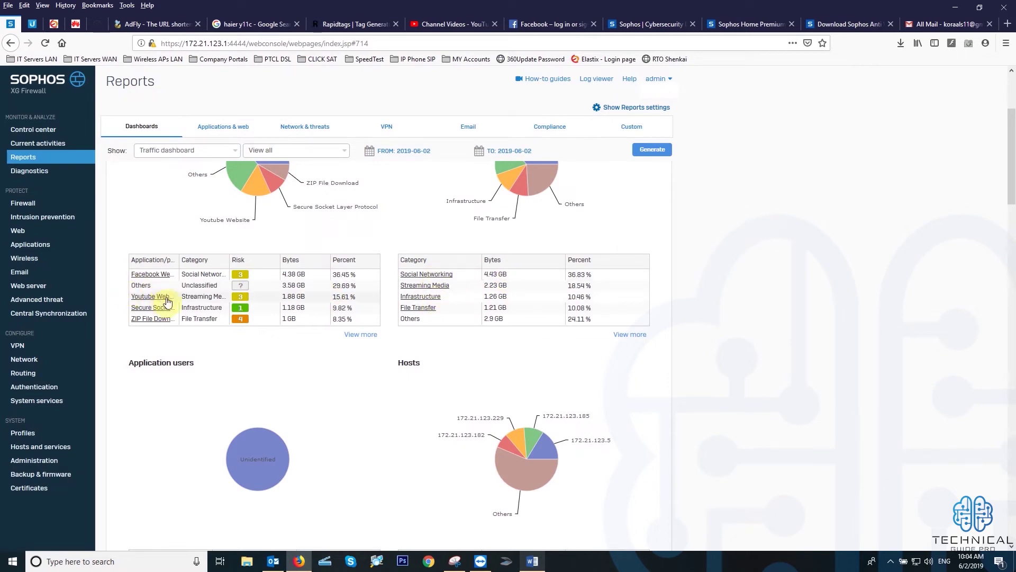
# Examine the Application users and Hosts charts on the traffic dashboard
pyautogui.scroll(-1, 266, 280)
pyautogui.scroll(-3, 296, 289)
pyautogui.scroll(2, 341, 301)
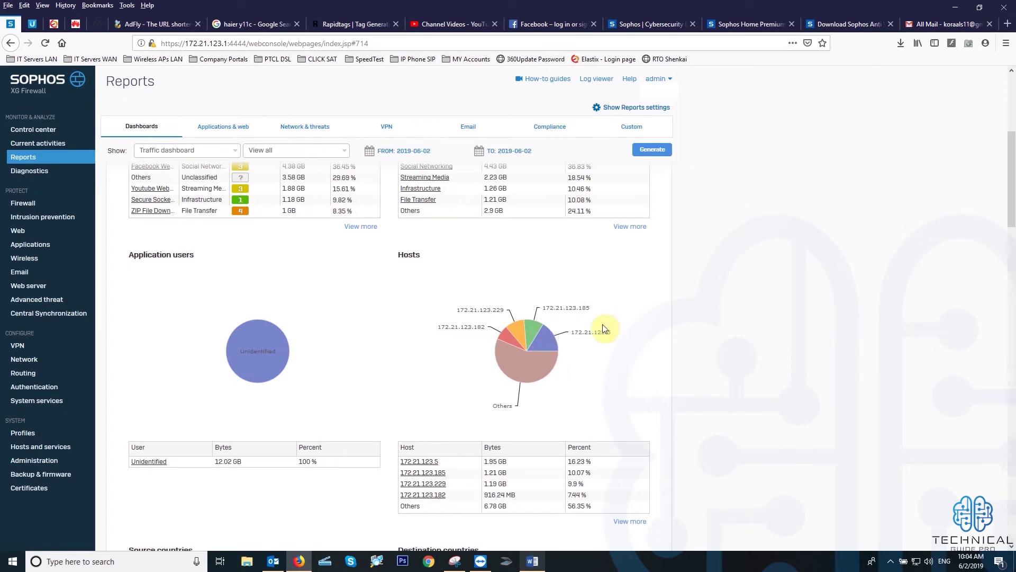
pyautogui.moveTo(503, 350)
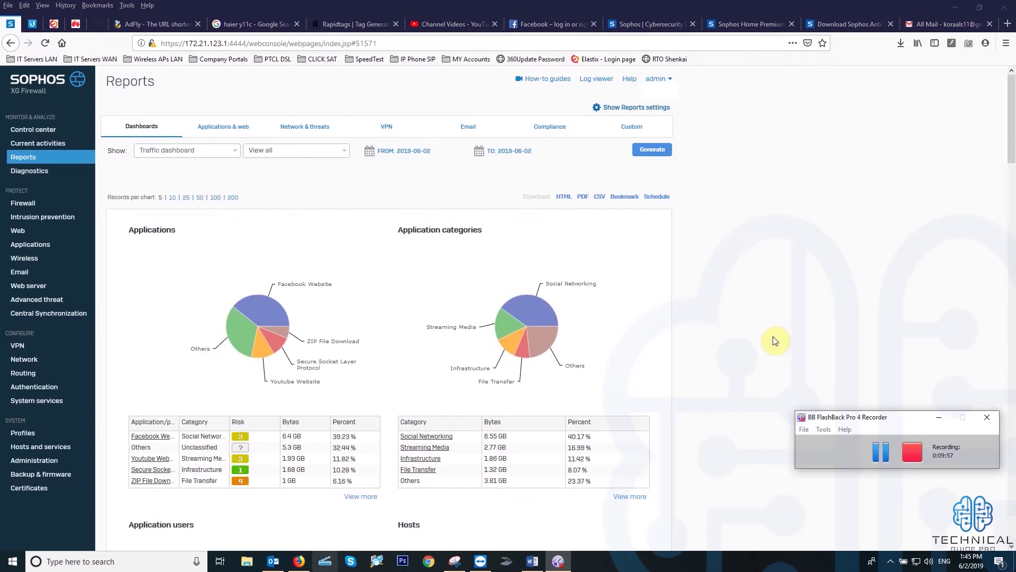
# Review the traffic dashboard's country, allowed policy, web category, domain and file transfer sections
pyautogui.scroll(-18, 432, 332)
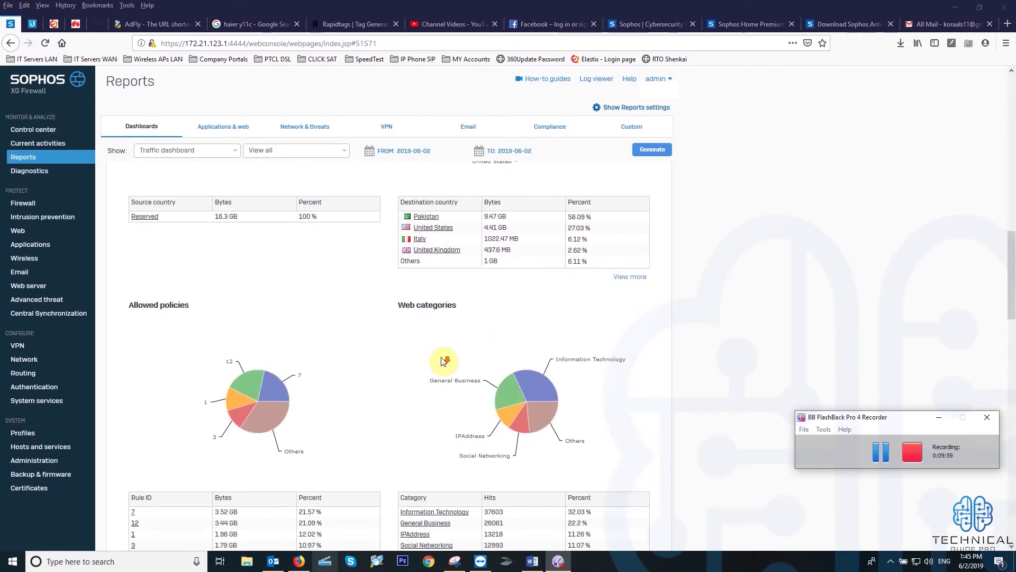
pyautogui.scroll(-3, 444, 361)
pyautogui.scroll(-9, 443, 361)
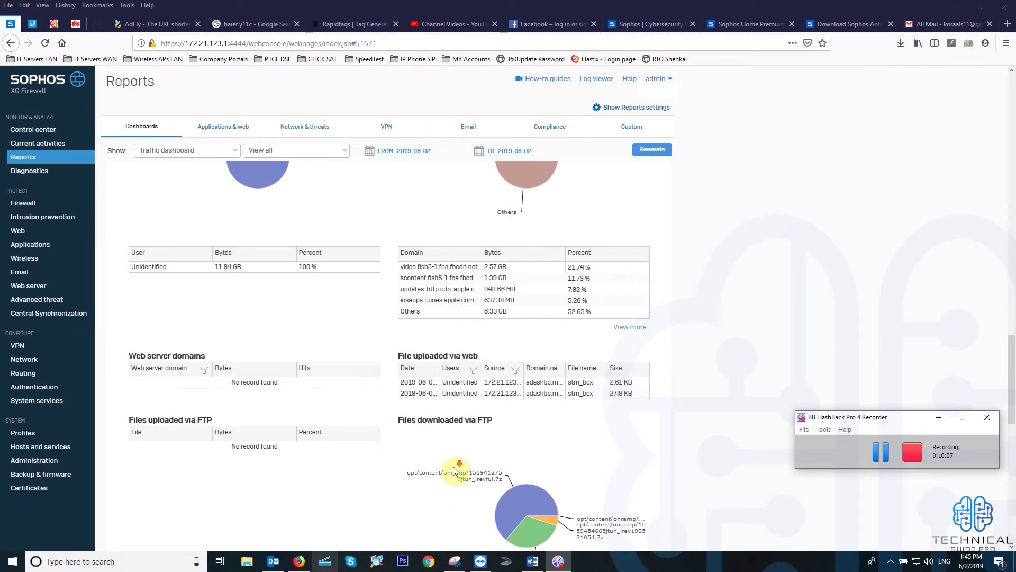
# Review the remaining traffic dashboard charts and the full list of report sections available for filtering it
pyautogui.scroll(-6, 460, 466)
pyautogui.scroll(3, 365, 301)
pyautogui.scroll(8, 365, 301)
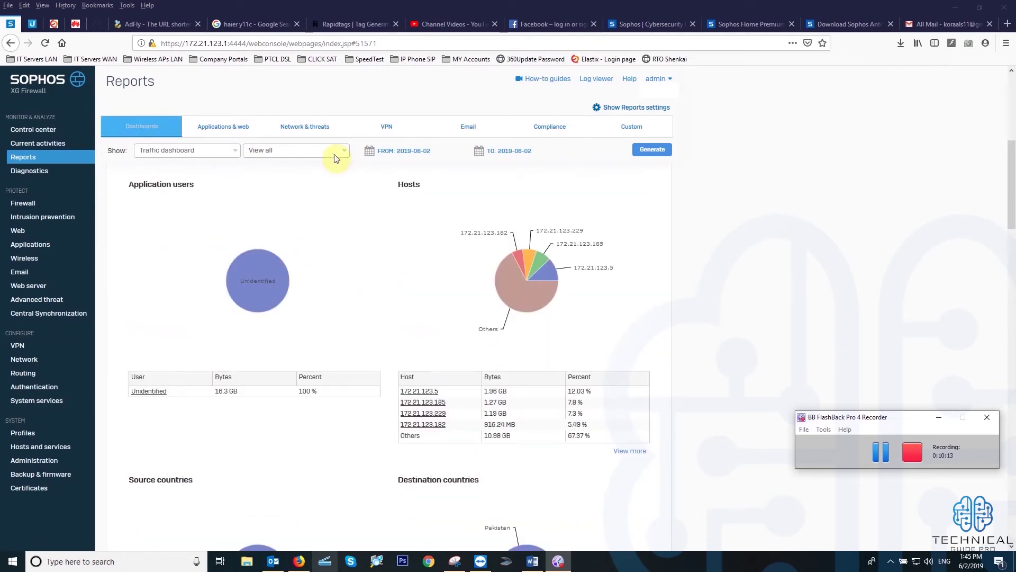
pyautogui.click(344, 151)
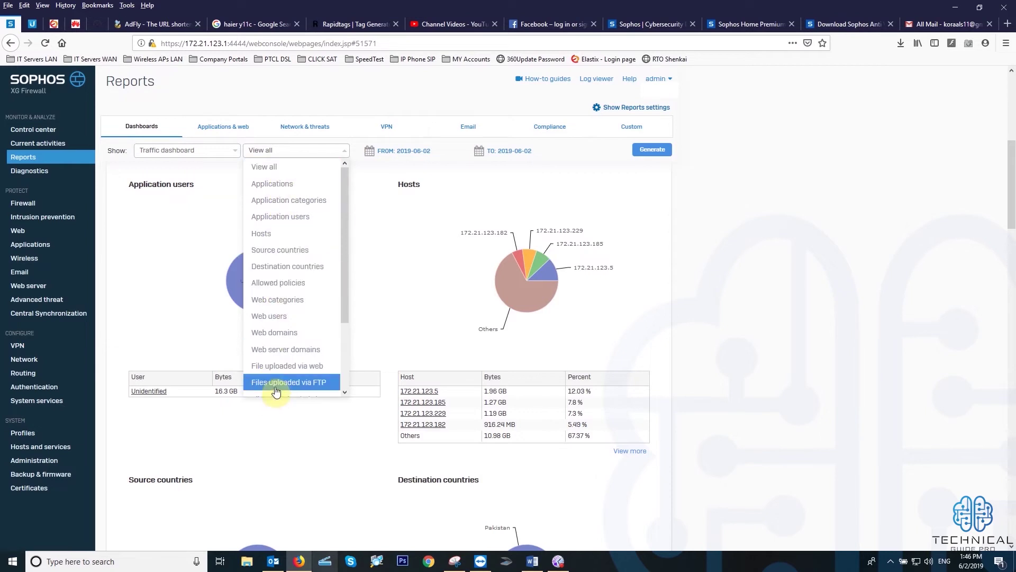
pyautogui.moveTo(345, 224); pyautogui.dragTo(338, 296)
# Open the Firewall section briefly, then the Network section, and examine its list of interfaces
pyautogui.click(23, 204)
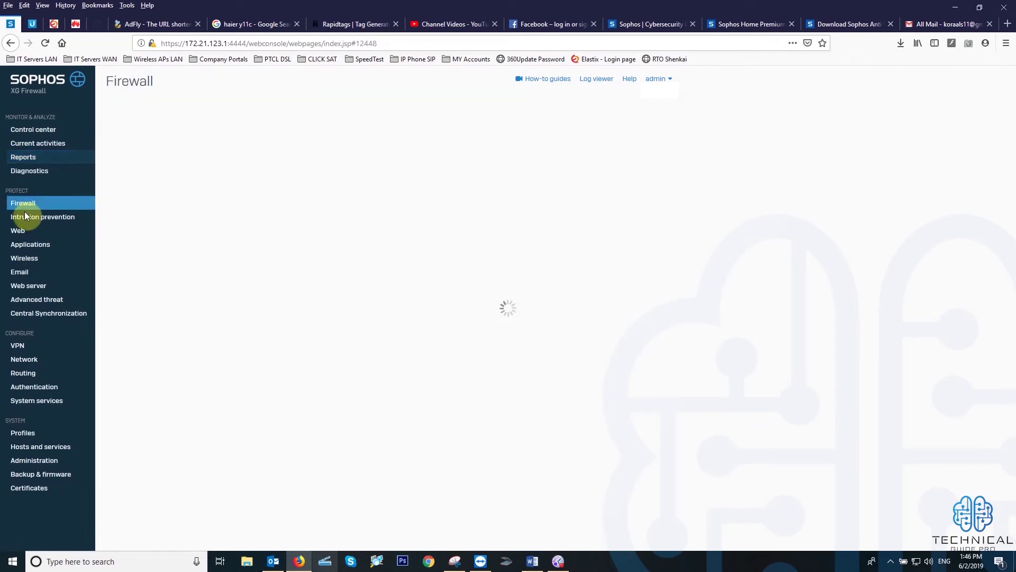
pyautogui.click(23, 360)
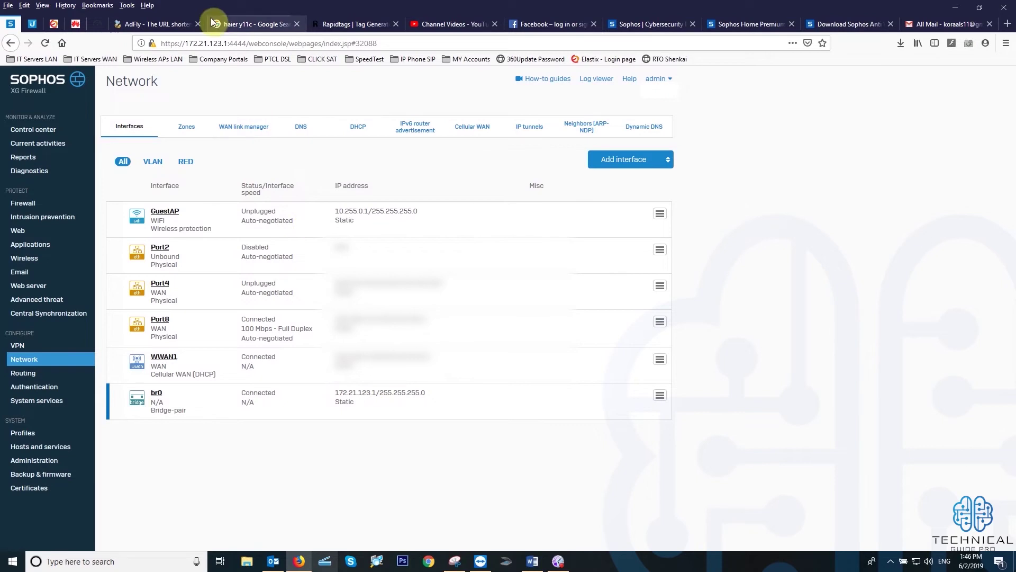
pyautogui.moveTo(229, 43); pyautogui.dragTo(186, 43)
pyautogui.click(390, 446)
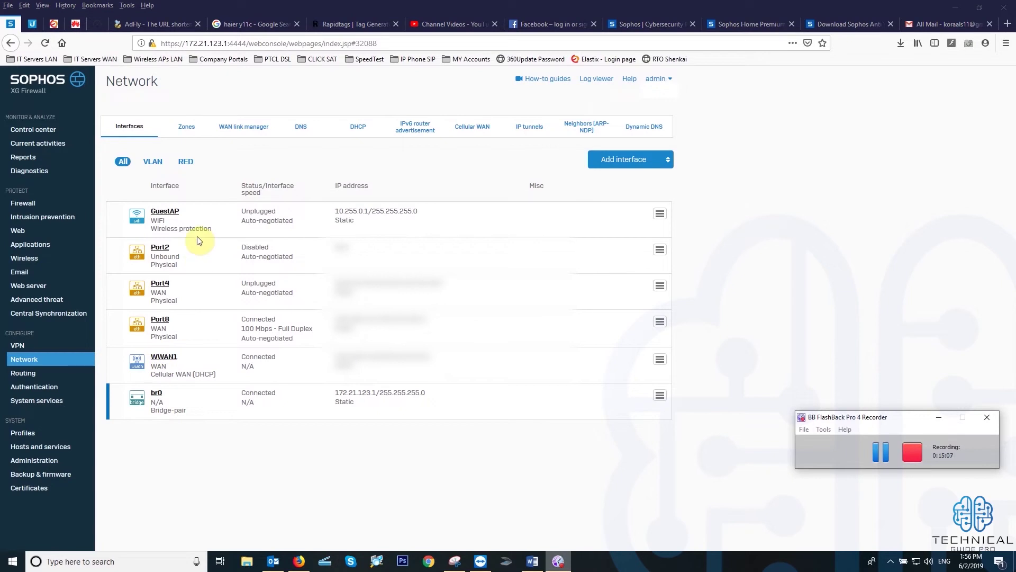
# Open the Port4 interface settings, examine its network zone options and gateway details, and leave without saving
pyautogui.click(660, 288)
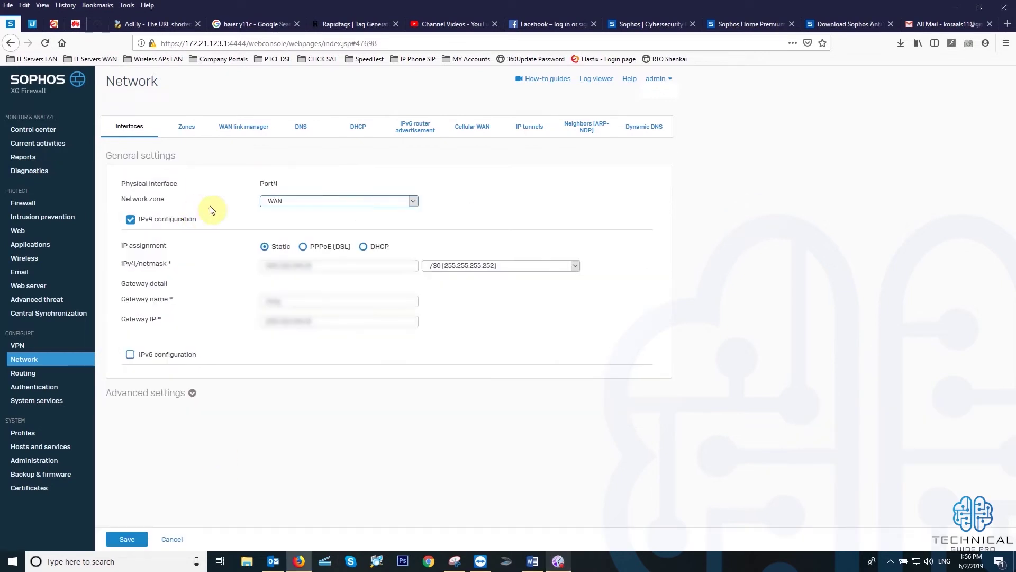
pyautogui.click(372, 202)
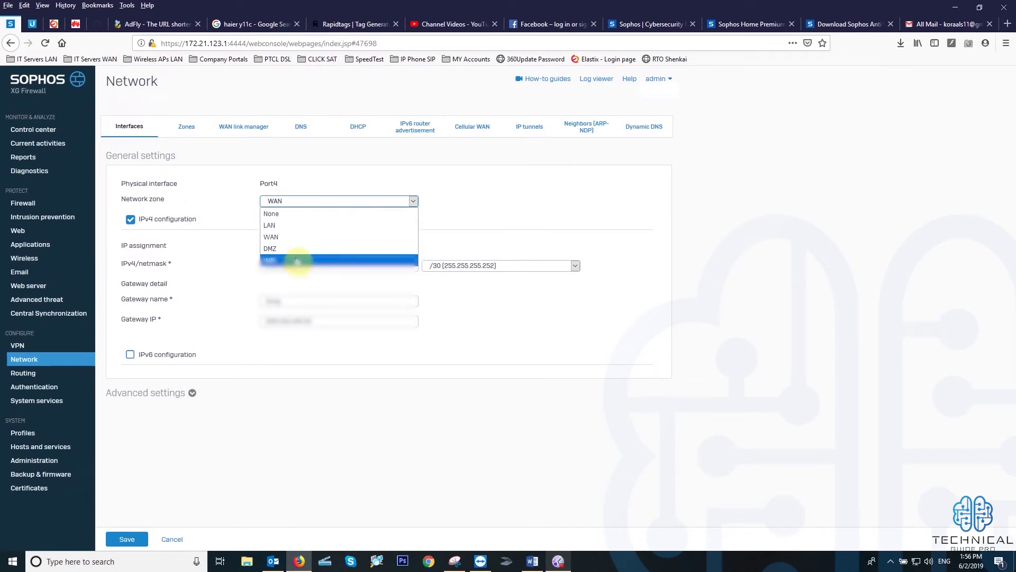
pyautogui.click(471, 182)
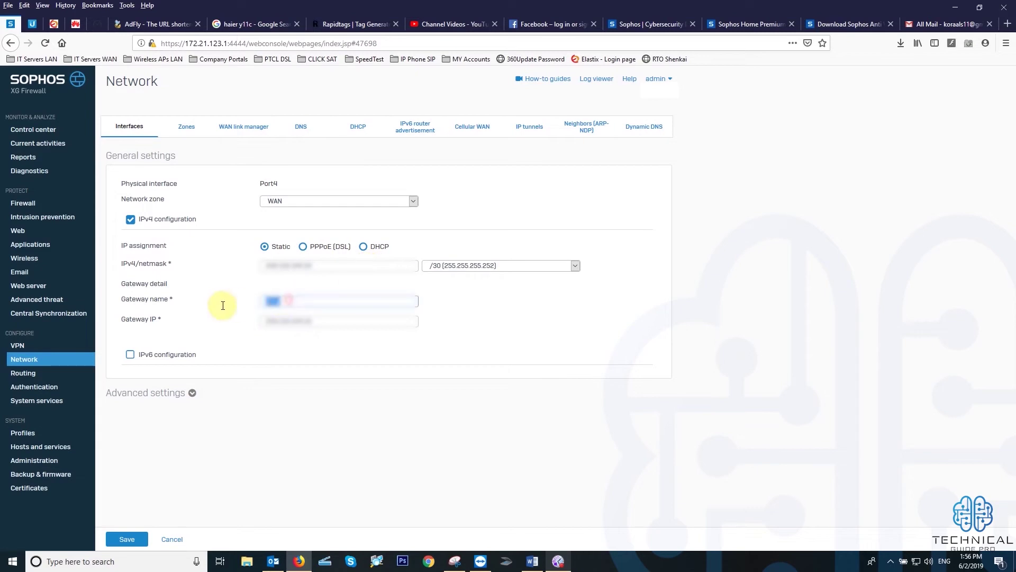
pyautogui.moveTo(334, 320); pyautogui.dragTo(175, 315)
pyautogui.click(171, 541)
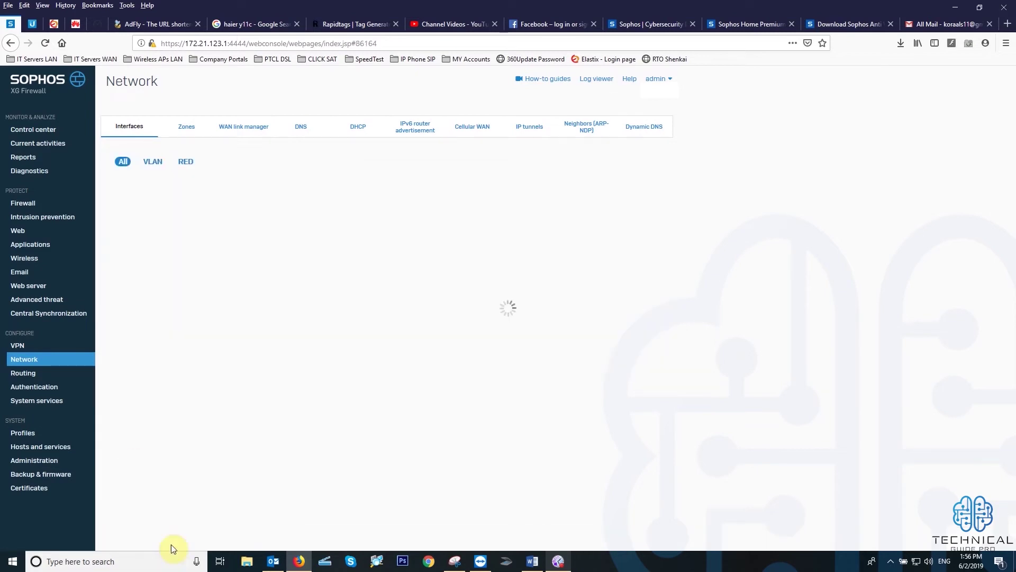
# Open the network zones and examine which ports are members of the LAN zone
pyautogui.click(189, 129)
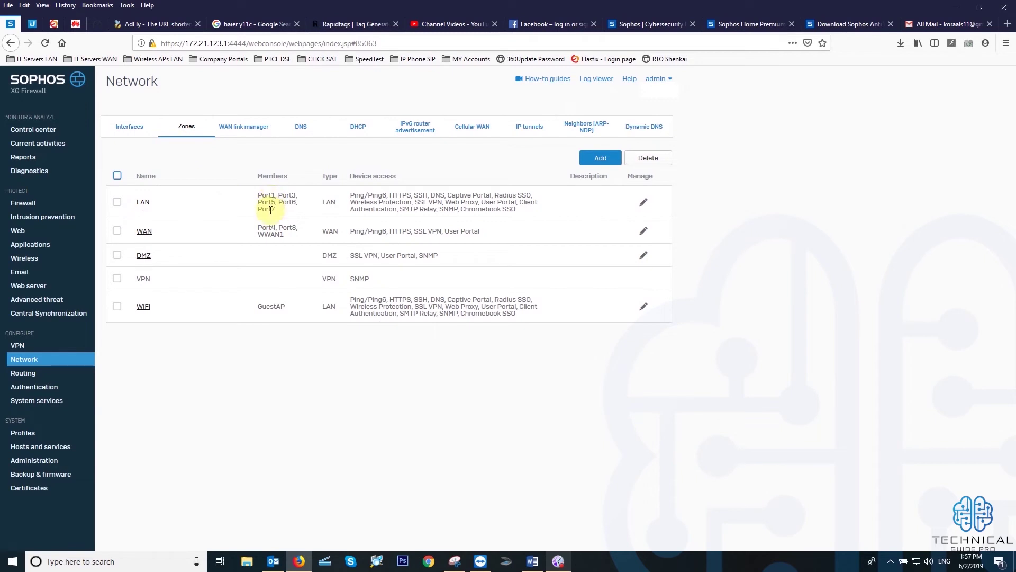
pyautogui.moveTo(276, 211); pyautogui.dragTo(248, 195)
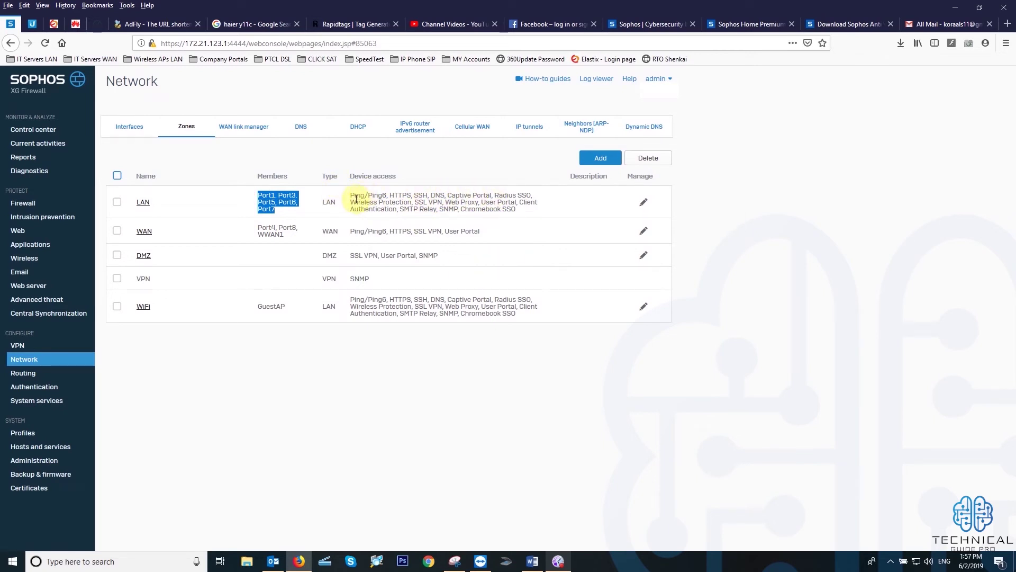
# Open the WAN link manager and compare the IPv4 gateways' active and backup types and the backup gateway's failover condition
pyautogui.click(244, 129)
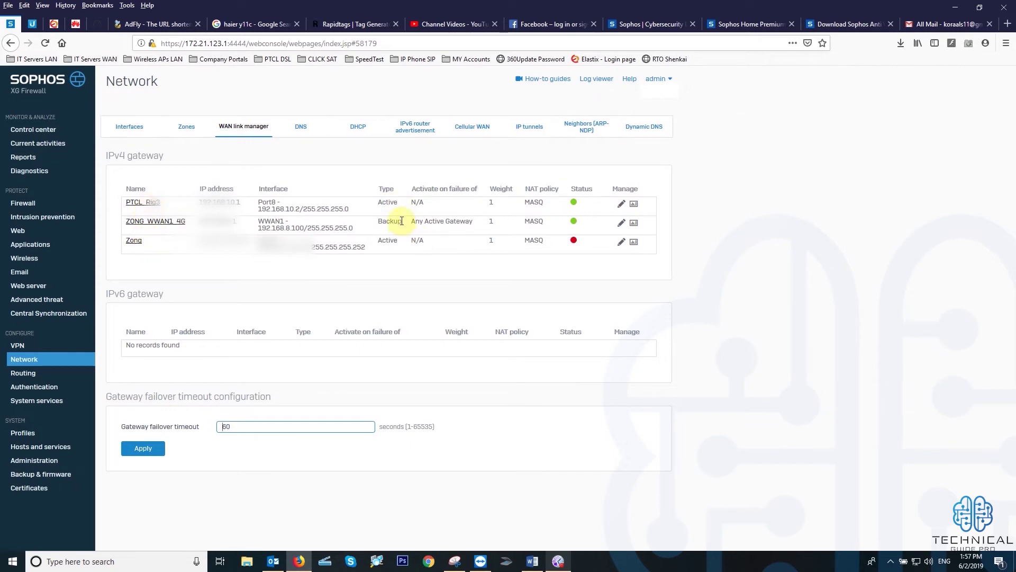
pyautogui.doubleClick(377, 224)
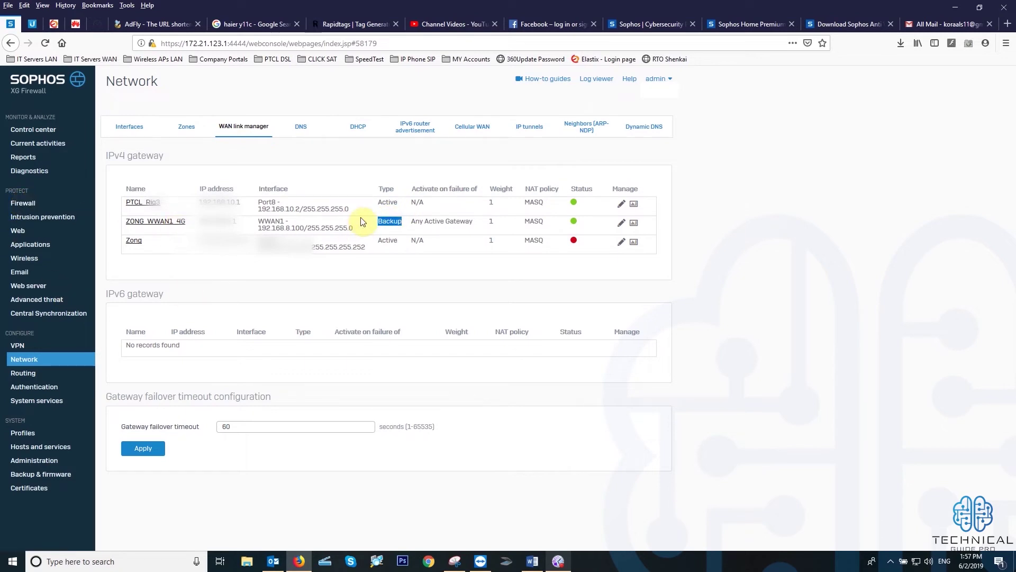
pyautogui.doubleClick(388, 203)
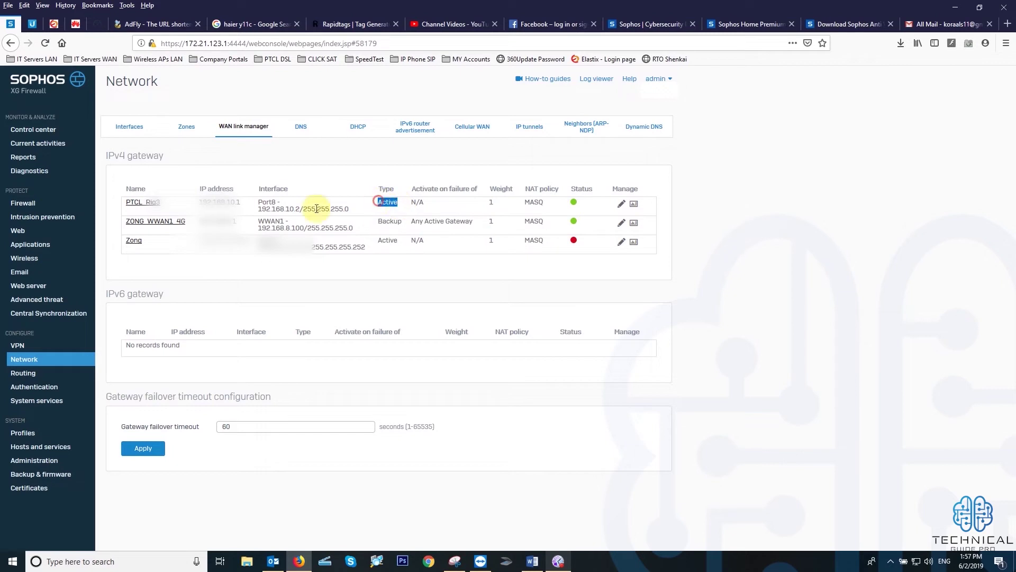
pyautogui.doubleClick(399, 243)
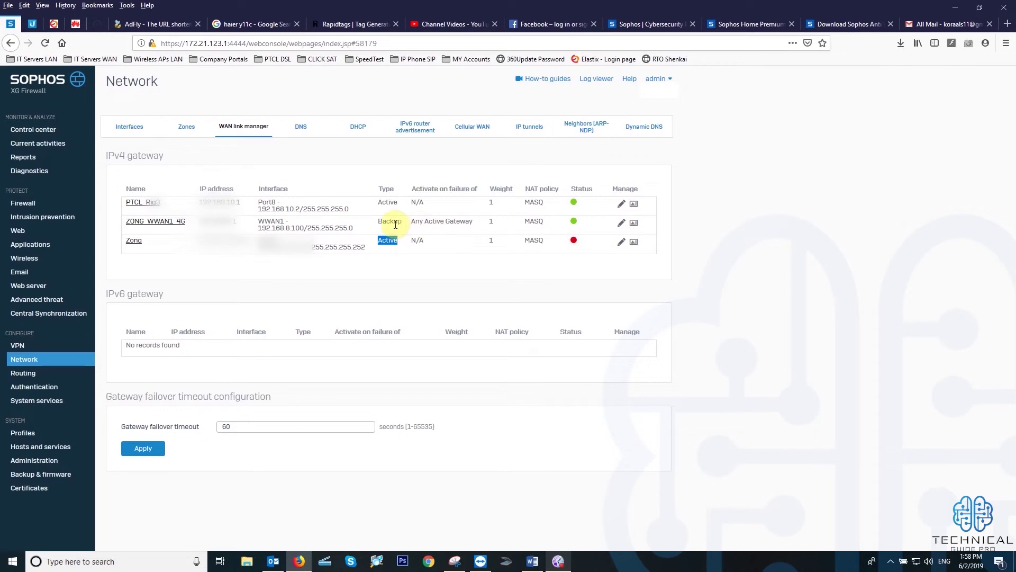
pyautogui.moveTo(412, 221); pyautogui.dragTo(479, 227)
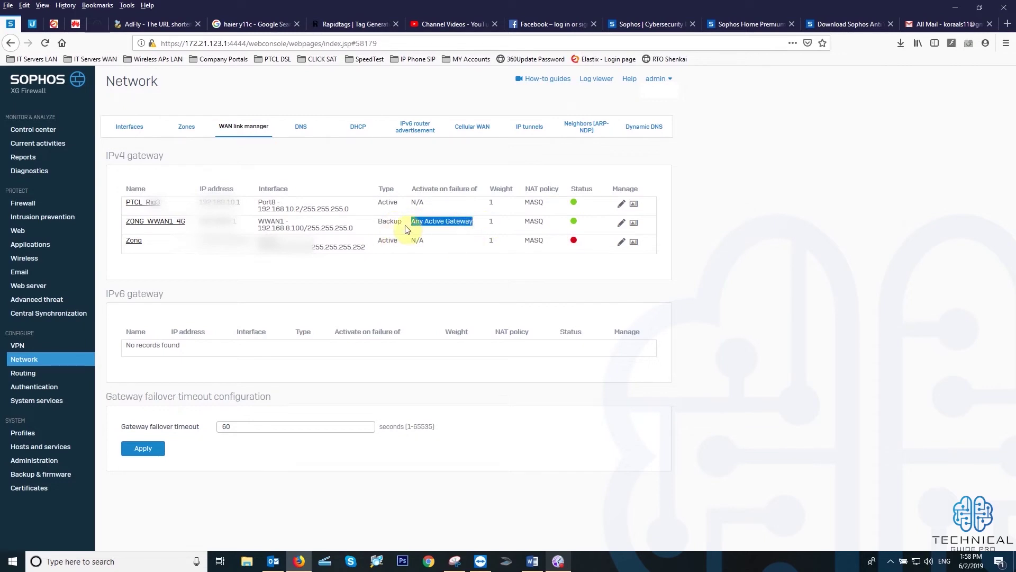
pyautogui.click(473, 224)
pyautogui.moveTo(407, 226); pyautogui.dragTo(474, 224)
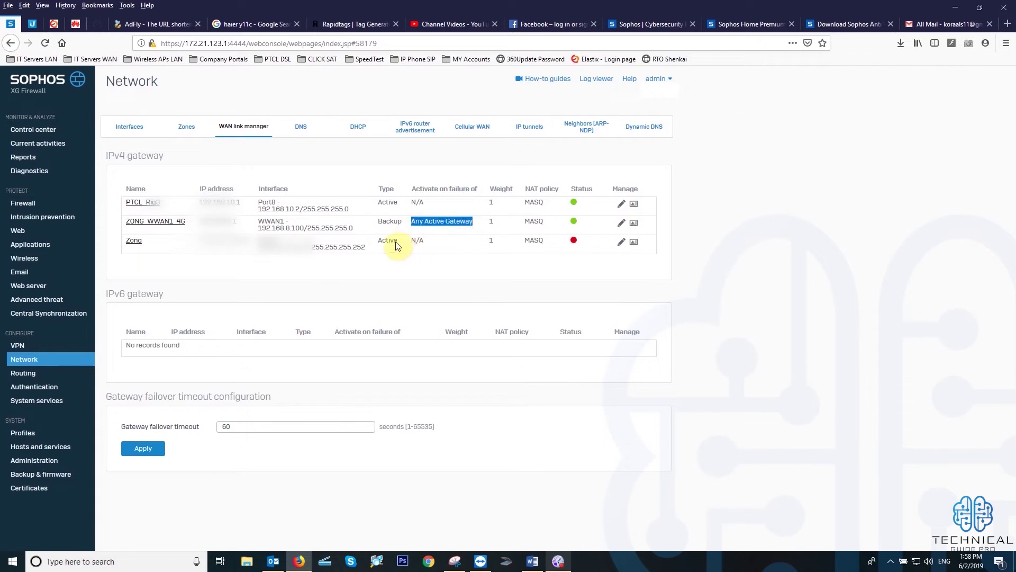
pyautogui.doubleClick(390, 222)
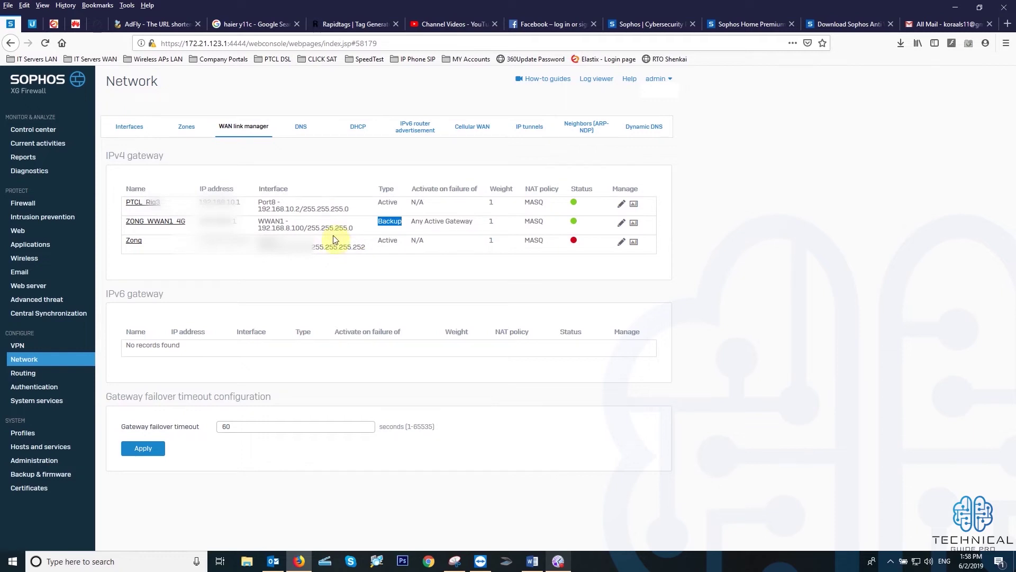
# Open the DNS configuration and review the static IPv4 DNS servers, query options and DNS host entries
pyautogui.click(301, 126)
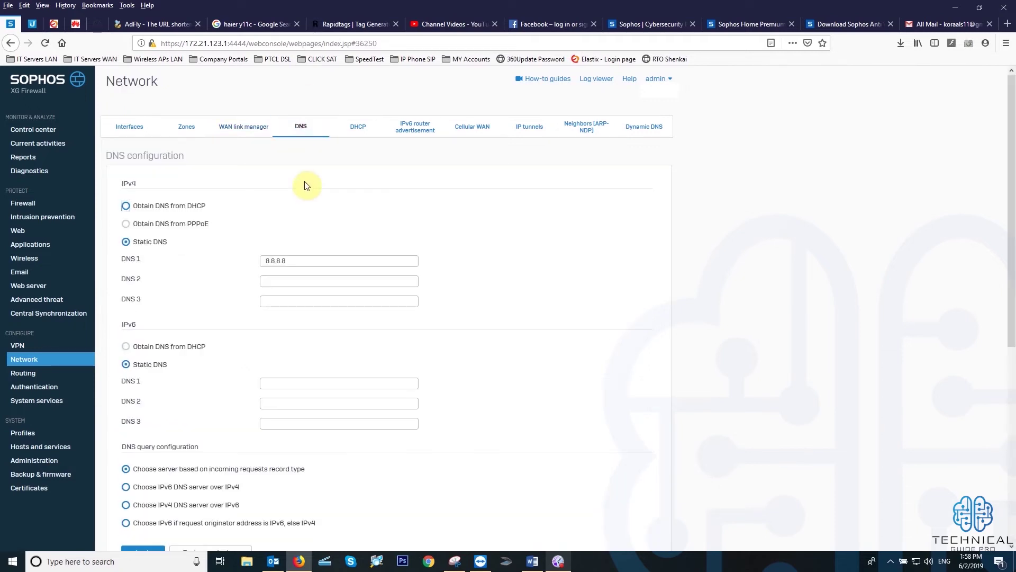
pyautogui.scroll(-1, 307, 200)
pyautogui.moveTo(312, 210); pyautogui.dragTo(103, 204)
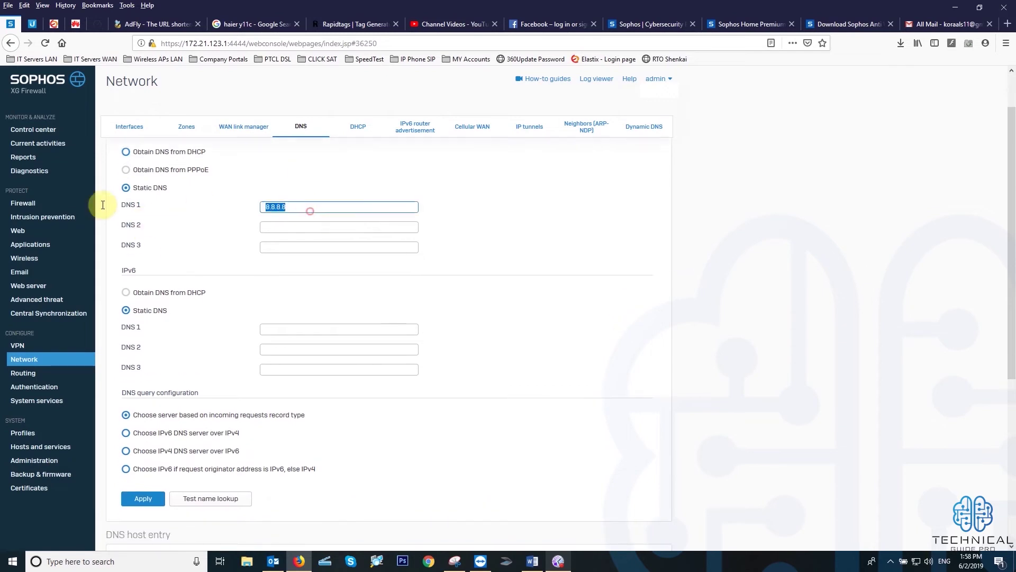
pyautogui.scroll(-2, 263, 217)
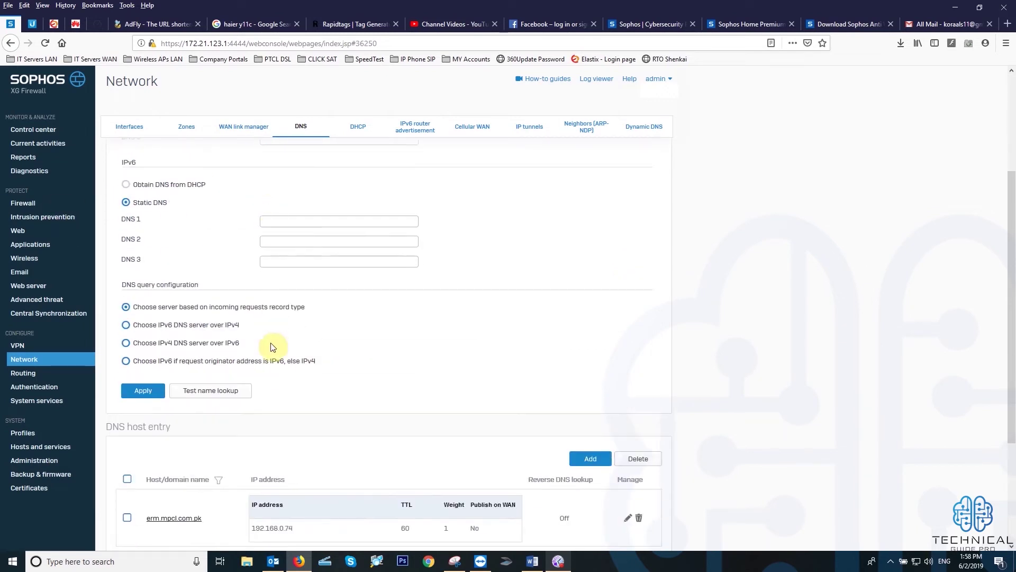
pyautogui.scroll(3, 272, 334)
pyautogui.click(290, 248)
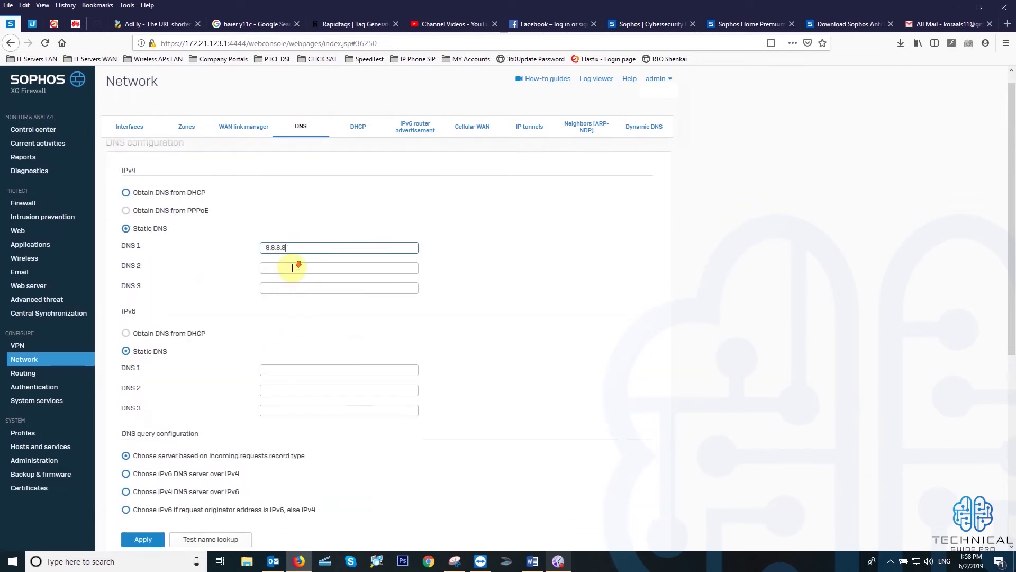
# Open the DHCP configuration and check the start and end of the server's dynamic lease range
pyautogui.click(358, 127)
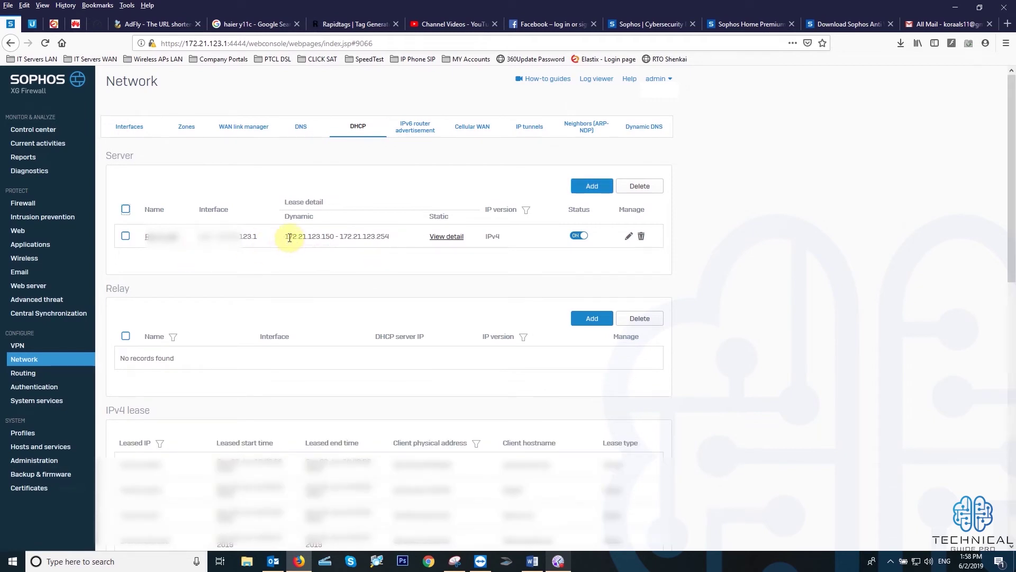
pyautogui.moveTo(335, 236); pyautogui.dragTo(316, 237)
pyautogui.moveTo(390, 236); pyautogui.dragTo(379, 237)
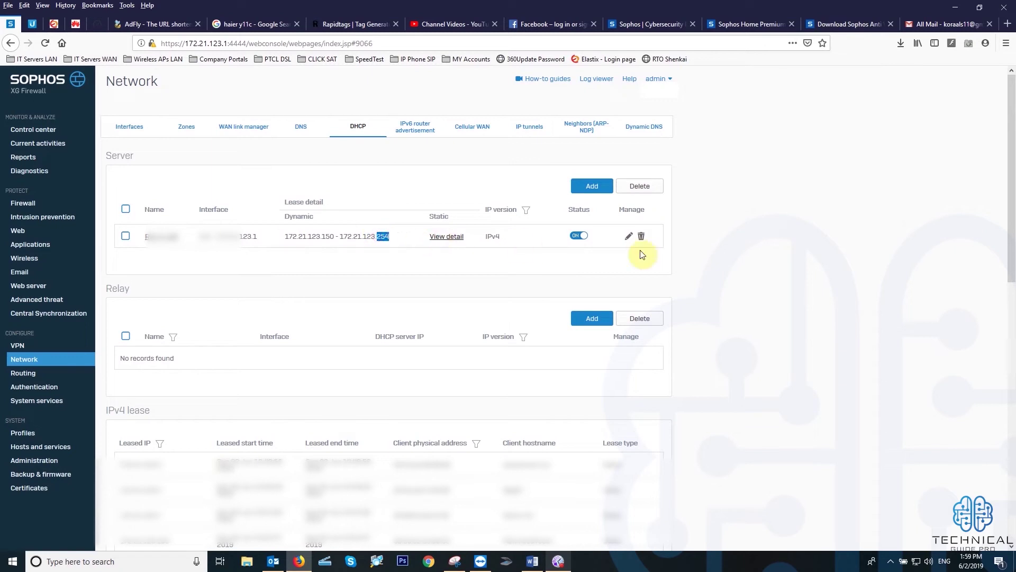
# Open the DHCP server entry for editing and inspect its interface choices, keeping br0, and its dynamic lease start IP
pyautogui.click(630, 237)
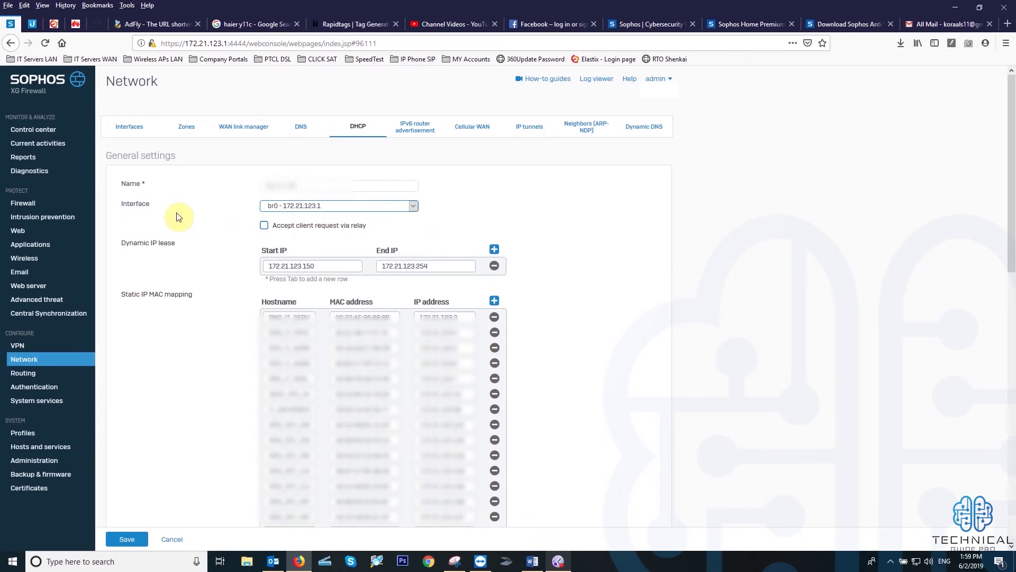
pyautogui.click(341, 207)
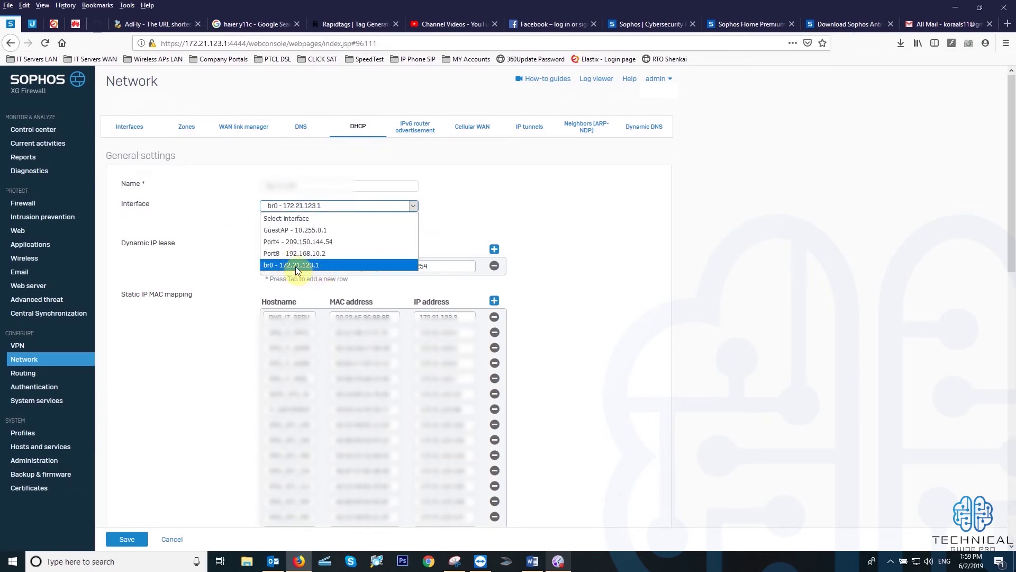
pyautogui.click(299, 266)
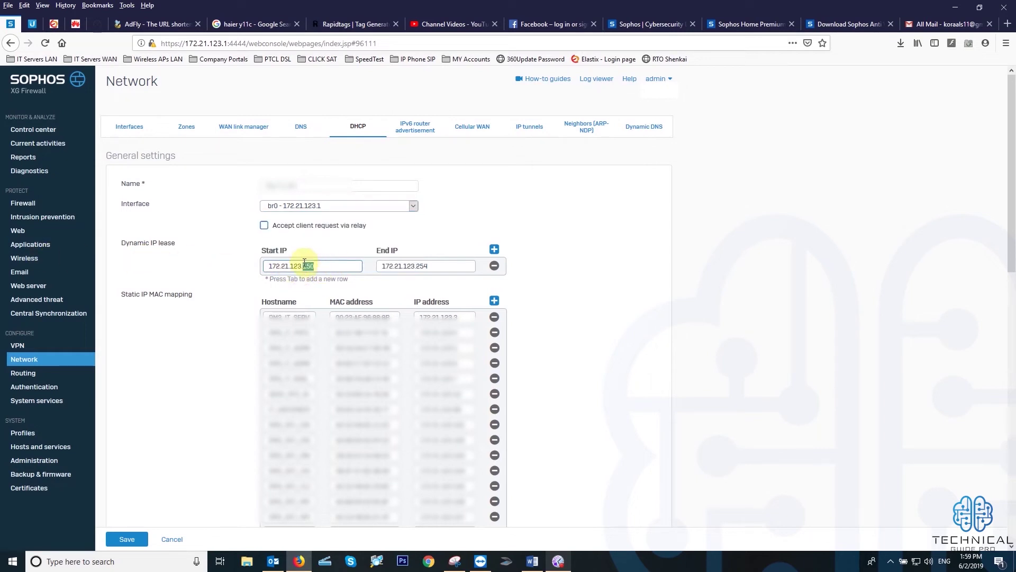
pyautogui.scroll(-4, 500, 277)
pyautogui.scroll(4, 461, 239)
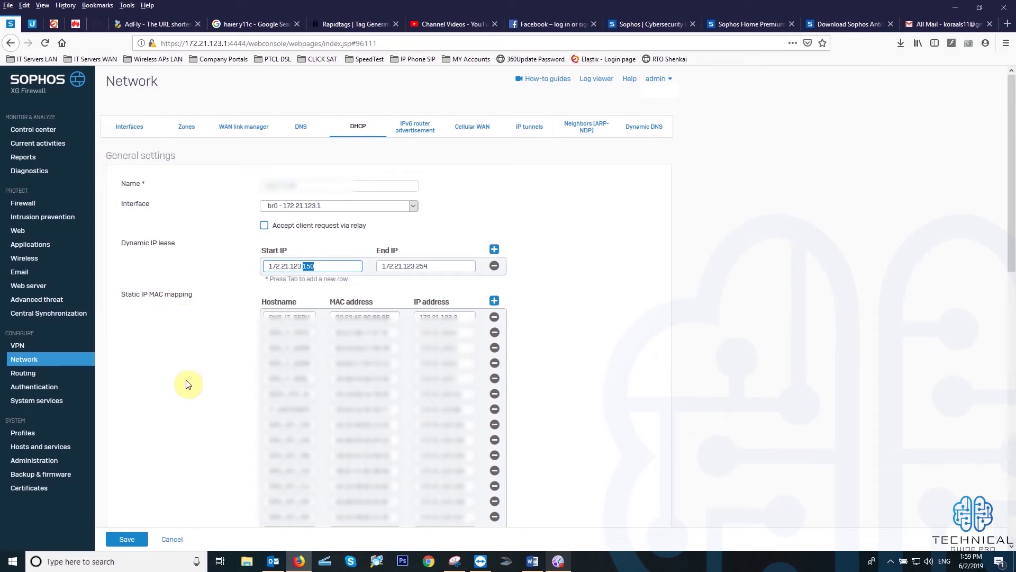
# Examine the hostname, MAC address and IP address entries in the DHCP server's static IP MAC mapping list
pyautogui.moveTo(394, 320); pyautogui.dragTo(310, 317)
pyautogui.click(465, 315)
pyautogui.moveTo(465, 315); pyautogui.dragTo(371, 318)
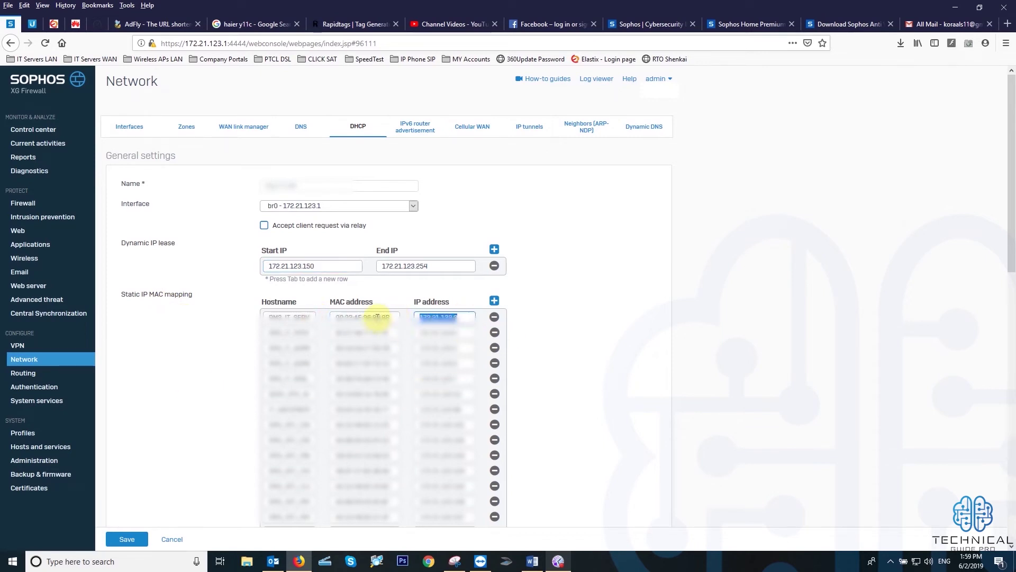
pyautogui.click(465, 316)
pyautogui.scroll(-5, 455, 360)
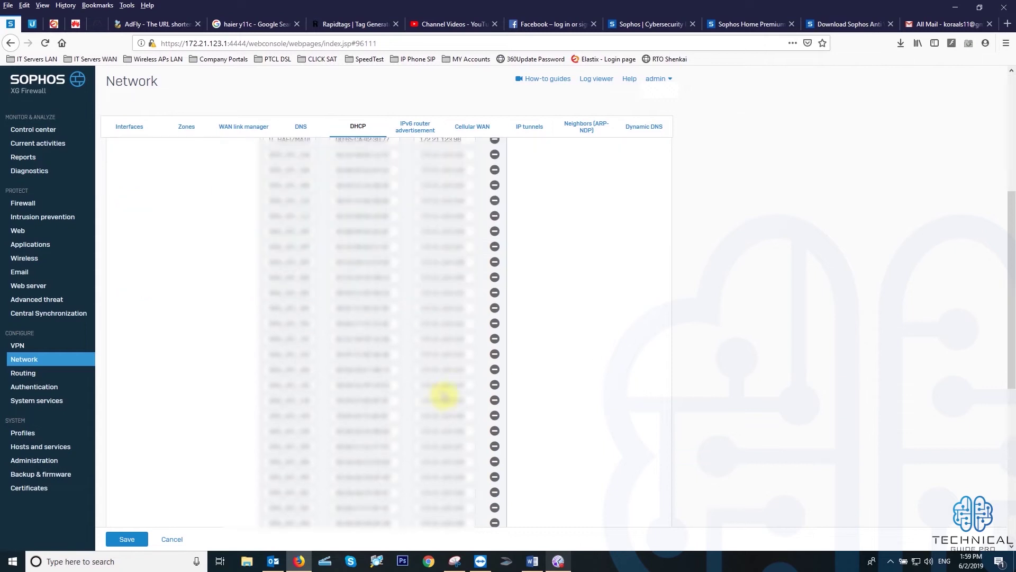
pyautogui.scroll(-3, 458, 317)
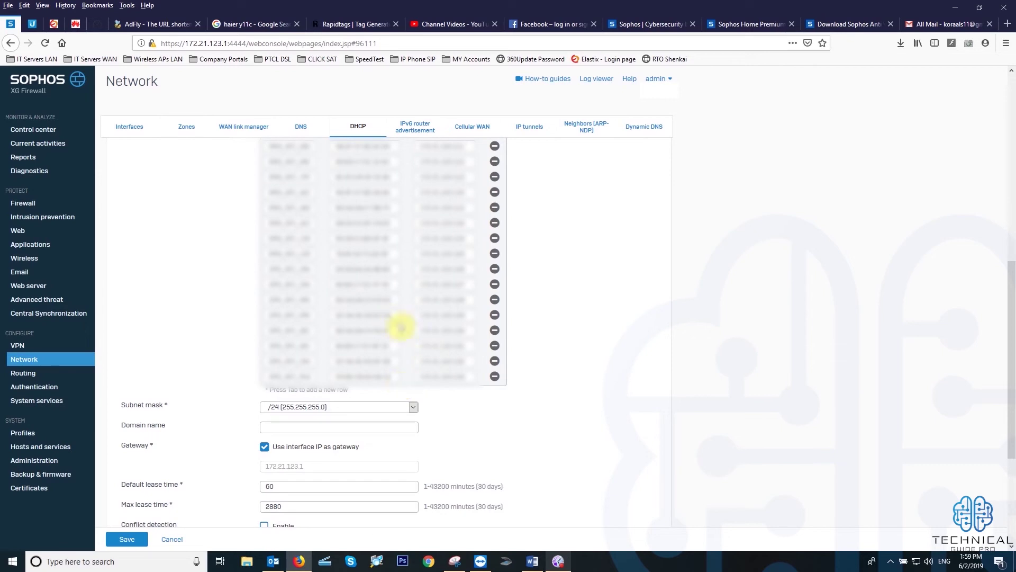
pyautogui.doubleClick(390, 315)
pyautogui.click(392, 328)
pyautogui.scroll(-2, 373, 315)
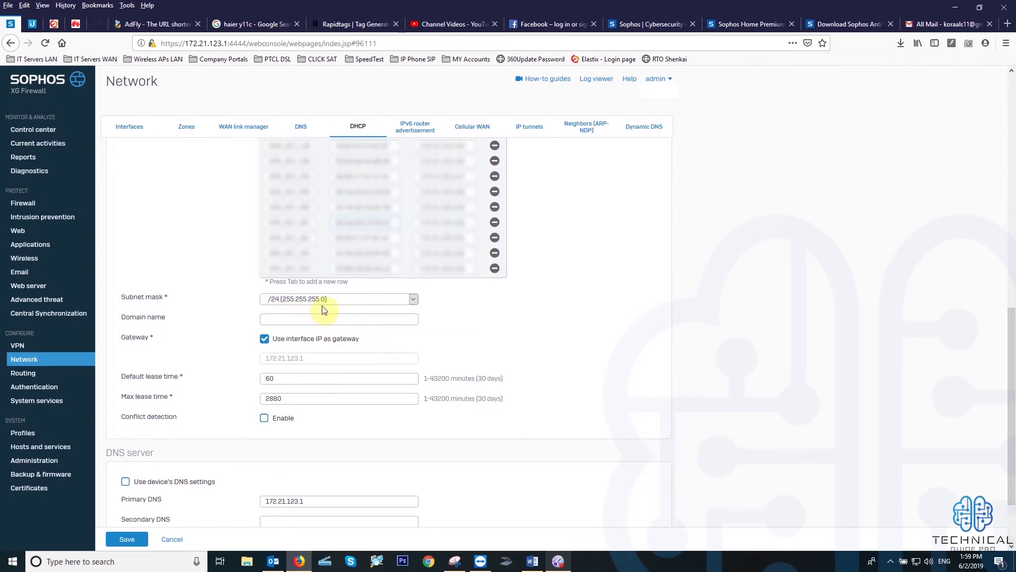
# Inspect the DHCP server's subnet mask, domain name and gateway settings, keeping the interface IP as gateway
pyautogui.click(342, 298)
pyautogui.scroll(-4, 328, 487)
pyautogui.scroll(3, 327, 485)
pyautogui.click(554, 324)
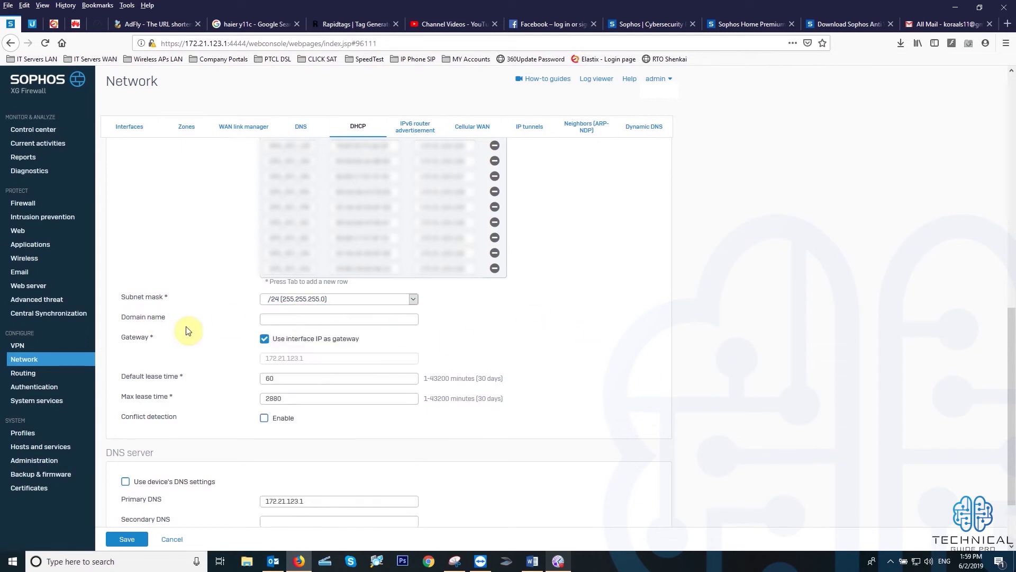
pyautogui.click(268, 318)
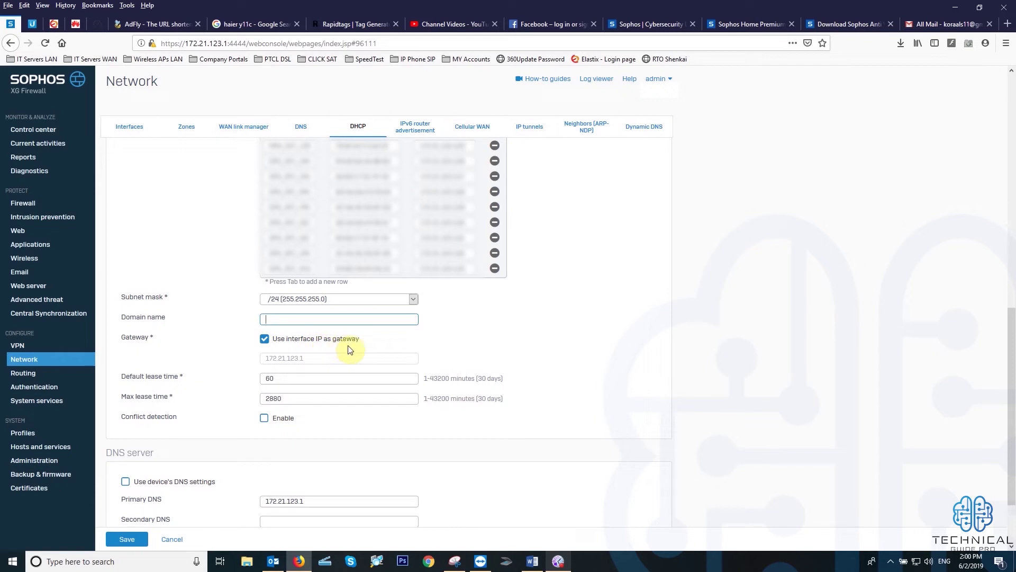
pyautogui.click(264, 342)
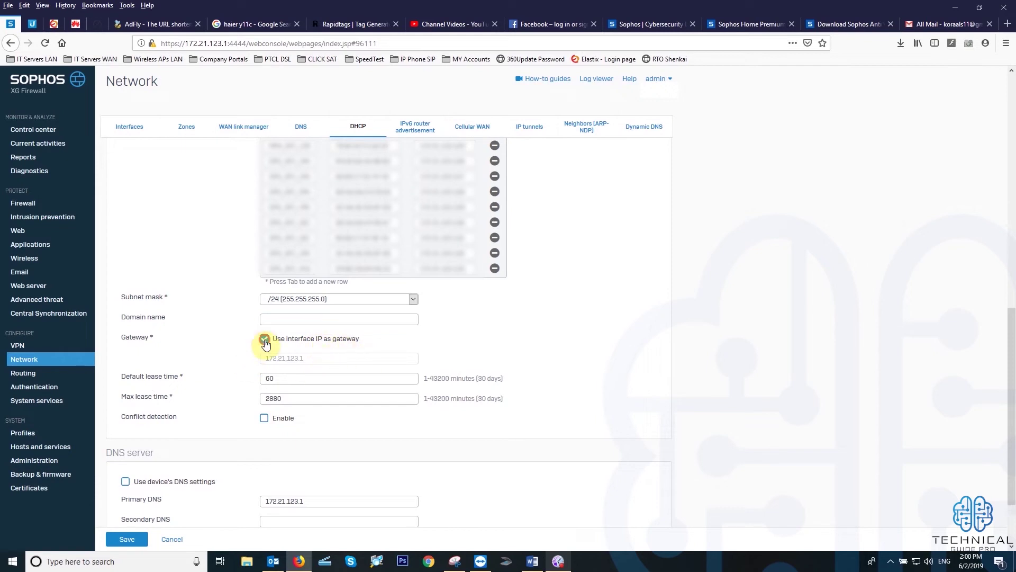
pyautogui.click(265, 342)
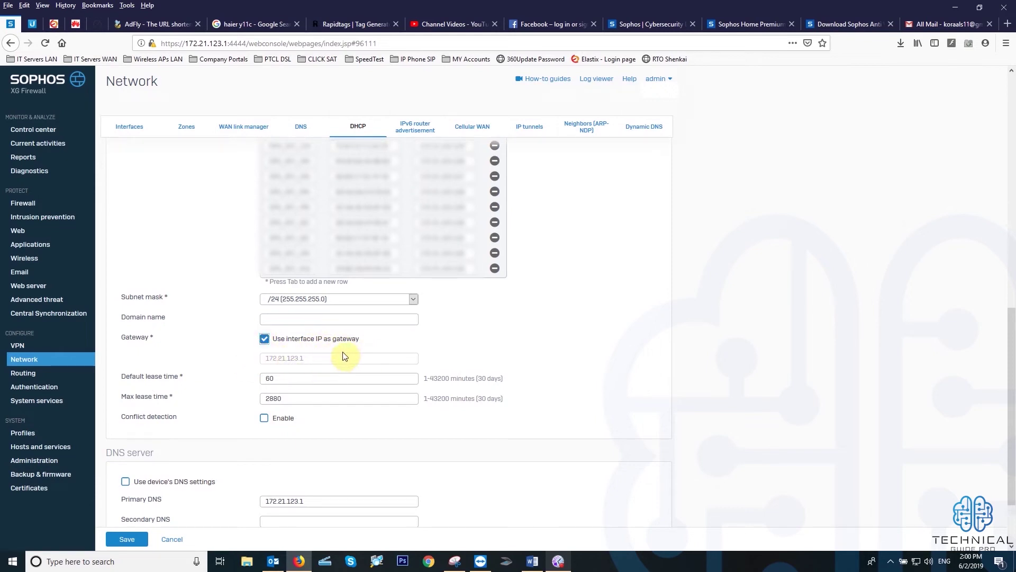
# Check the DHCP server's default and maximum lease times and DNS settings, and close the entry without saving
pyautogui.scroll(-3, 171, 271)
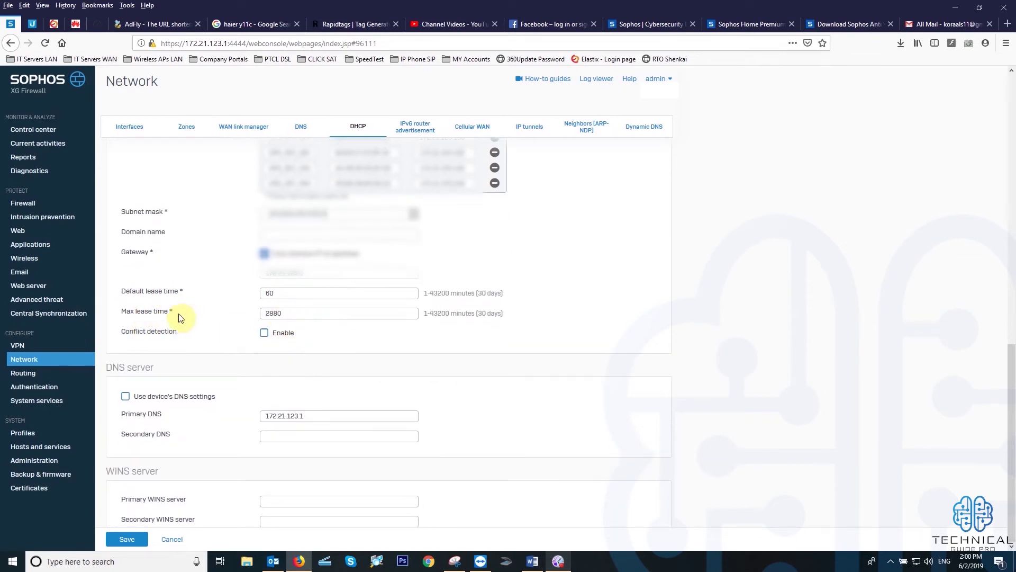
pyautogui.click(289, 310)
pyautogui.scroll(10, 252, 448)
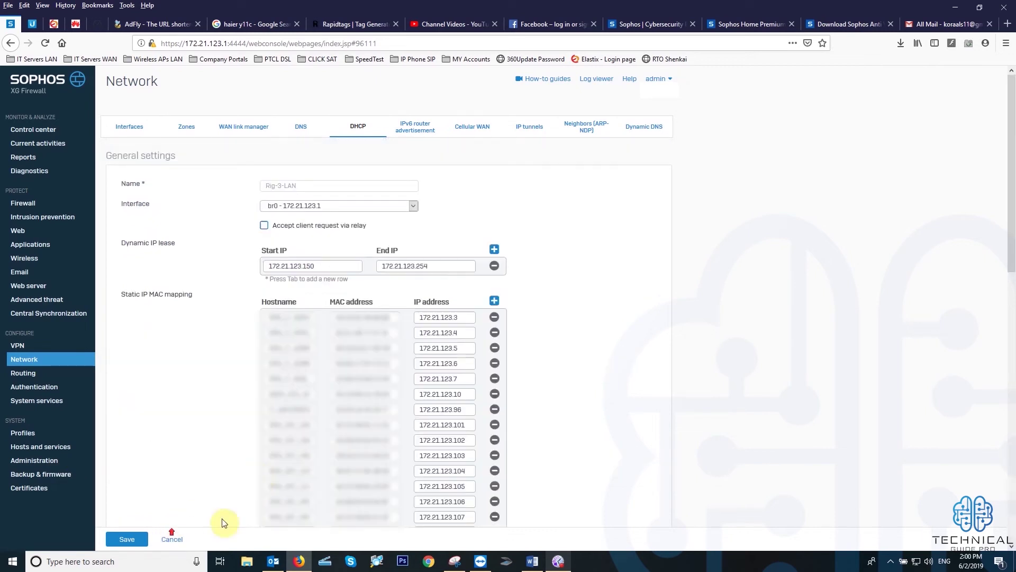
pyautogui.click(173, 539)
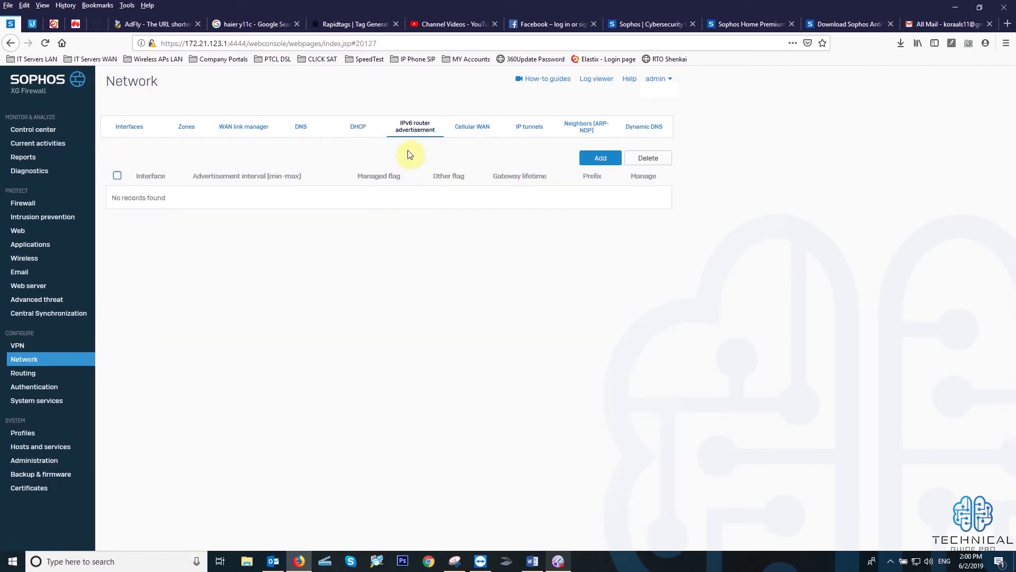
# Open the Cellular WAN status and review the modem name, IP address, gateway IP and data transfer figures
pyautogui.click(487, 133)
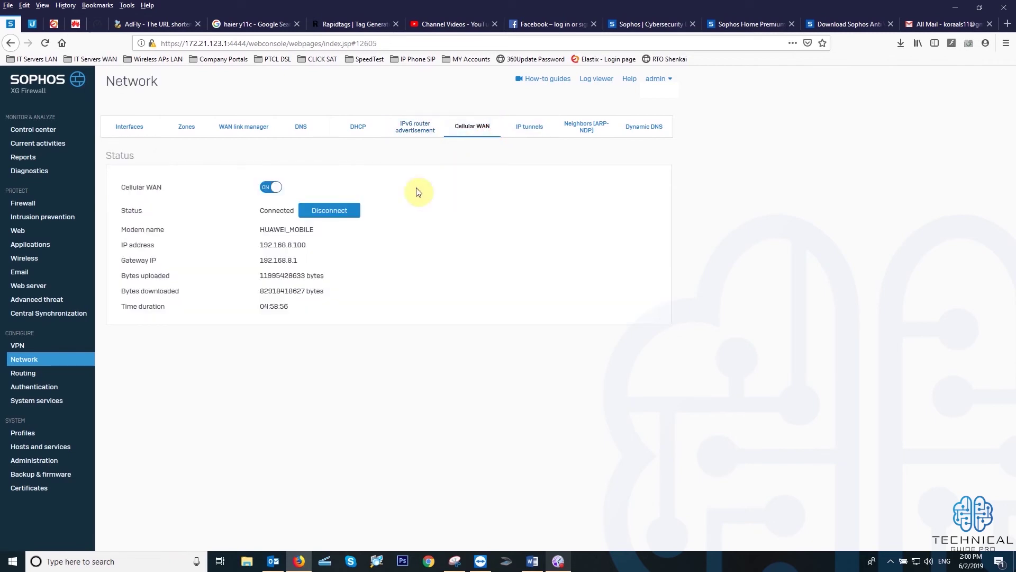
pyautogui.moveTo(260, 232); pyautogui.dragTo(308, 232)
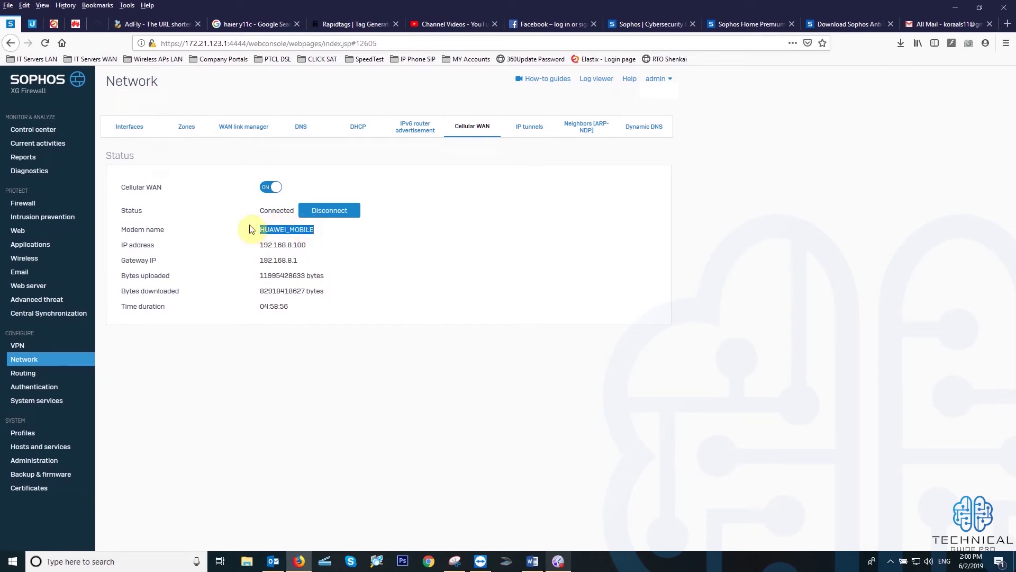
pyautogui.moveTo(257, 229); pyautogui.dragTo(318, 236)
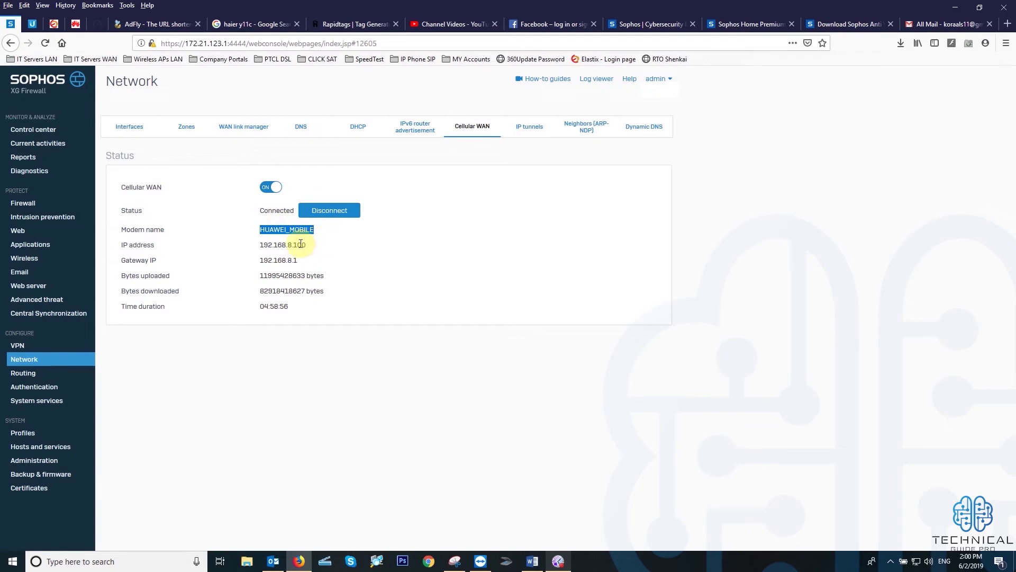
pyautogui.moveTo(306, 244); pyautogui.dragTo(253, 239)
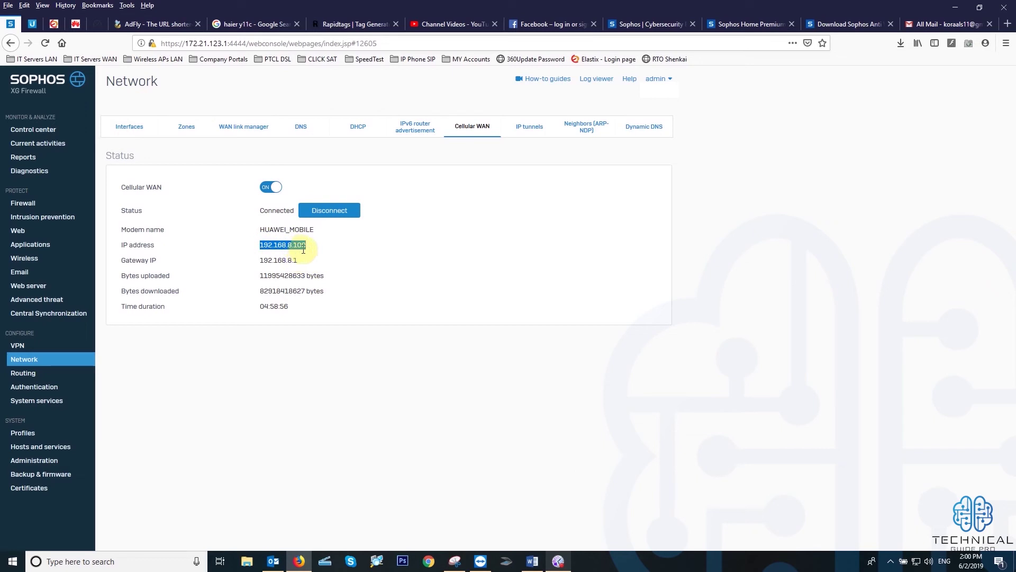
pyautogui.moveTo(299, 260); pyautogui.dragTo(255, 261)
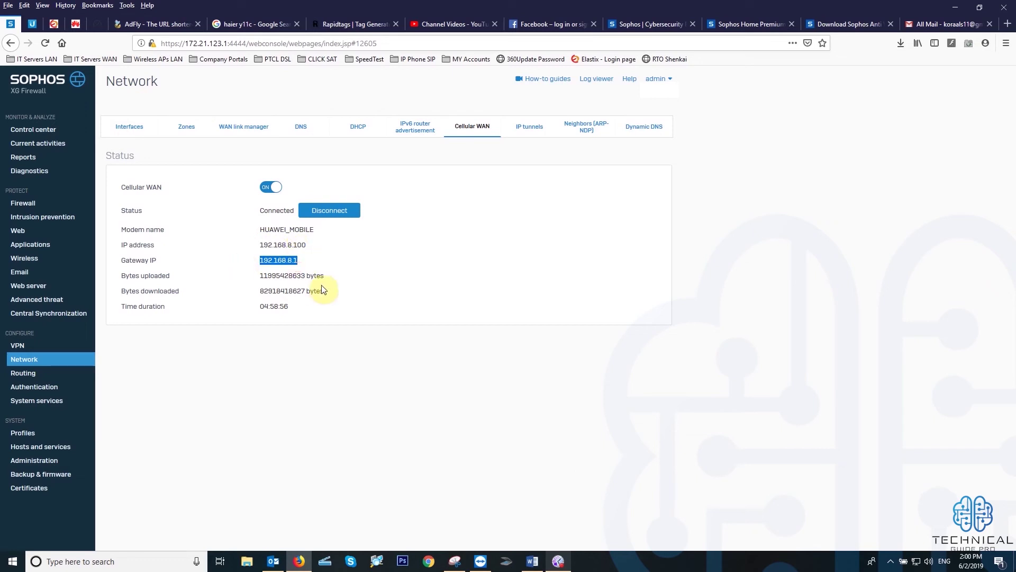
pyautogui.moveTo(325, 291)
pyautogui.mouseDown()
pyautogui.moveTo(262, 289)
pyautogui.moveTo(334, 273)
pyautogui.mouseUp()
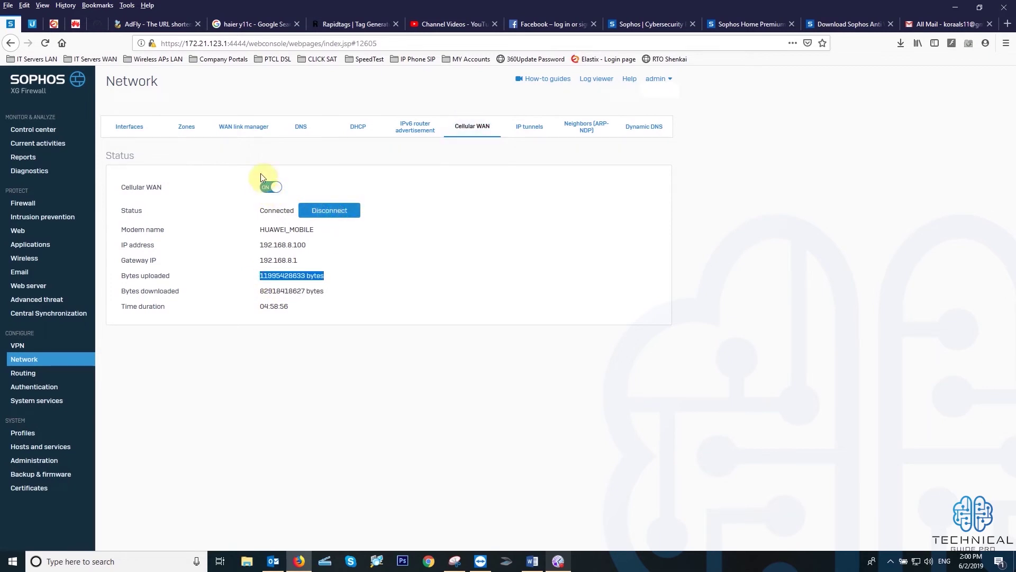
# Look through the IP tunnels, Neighbors (ARP-NDP) and Dynamic DNS network configuration pages
pyautogui.click(529, 127)
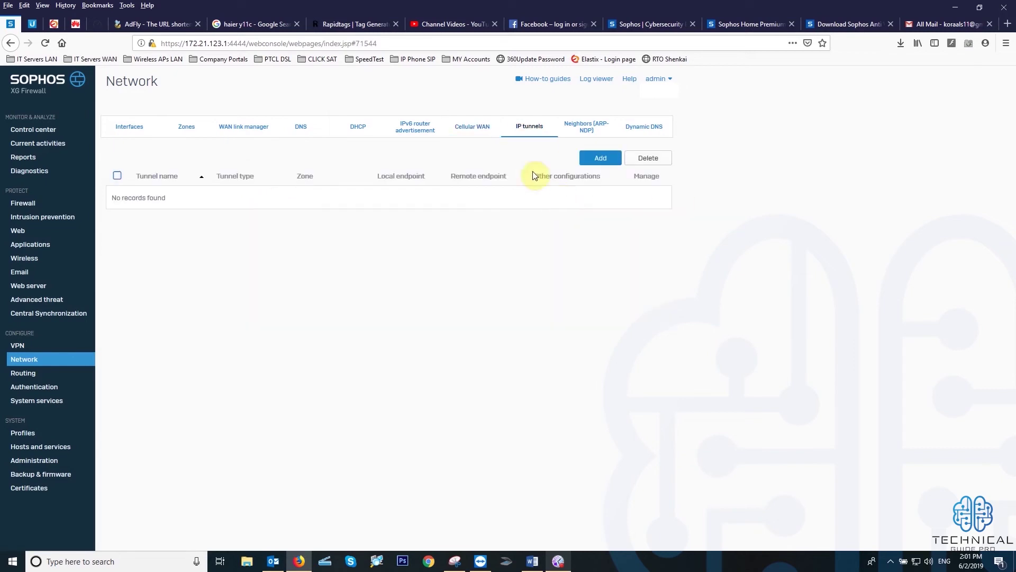
pyautogui.click(585, 129)
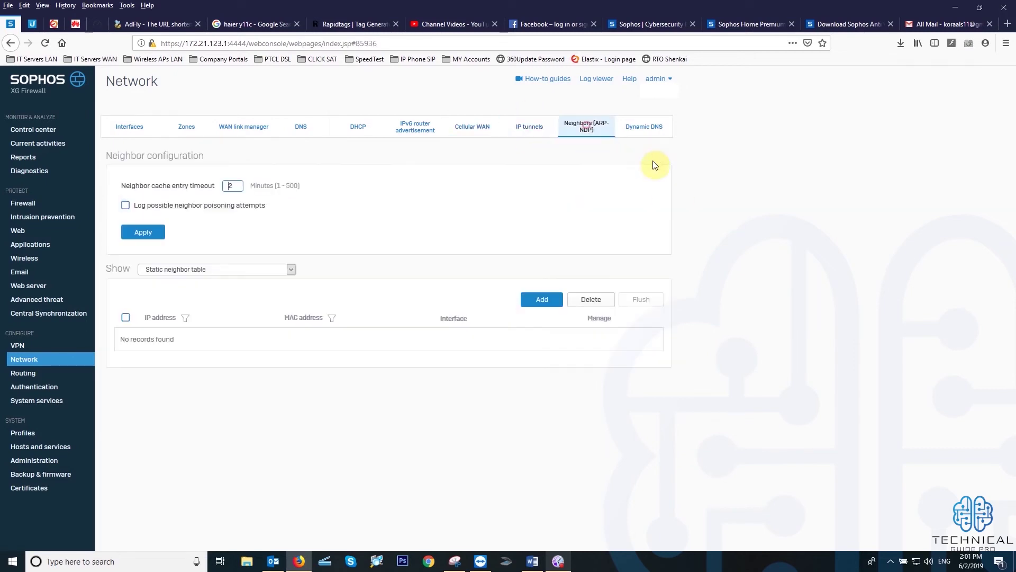
pyautogui.click(648, 129)
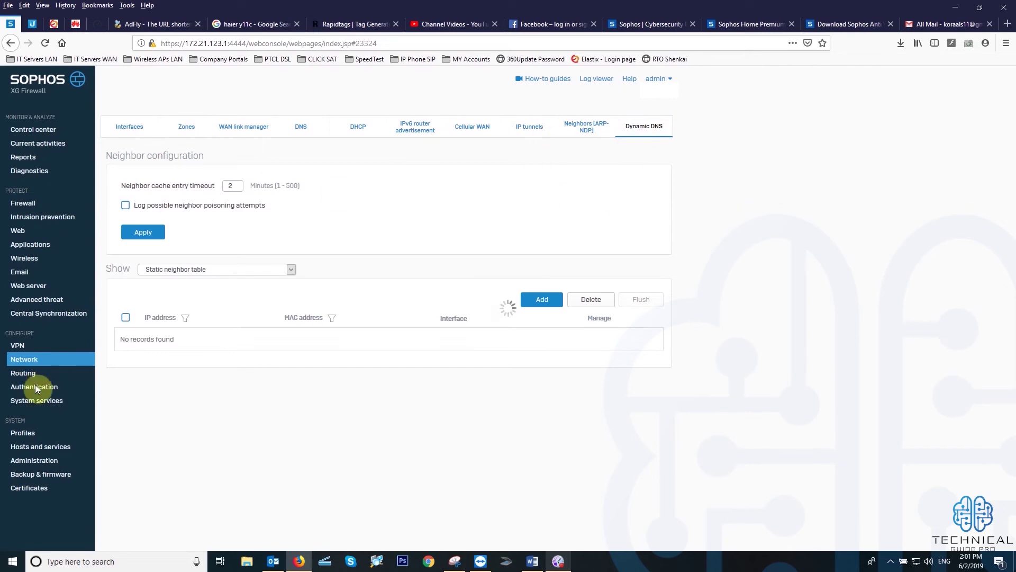
# Open the HOCN_Zong IPsec VPN connection, review its connection types, gateways and subnets, and close it without saving
pyautogui.click(22, 345)
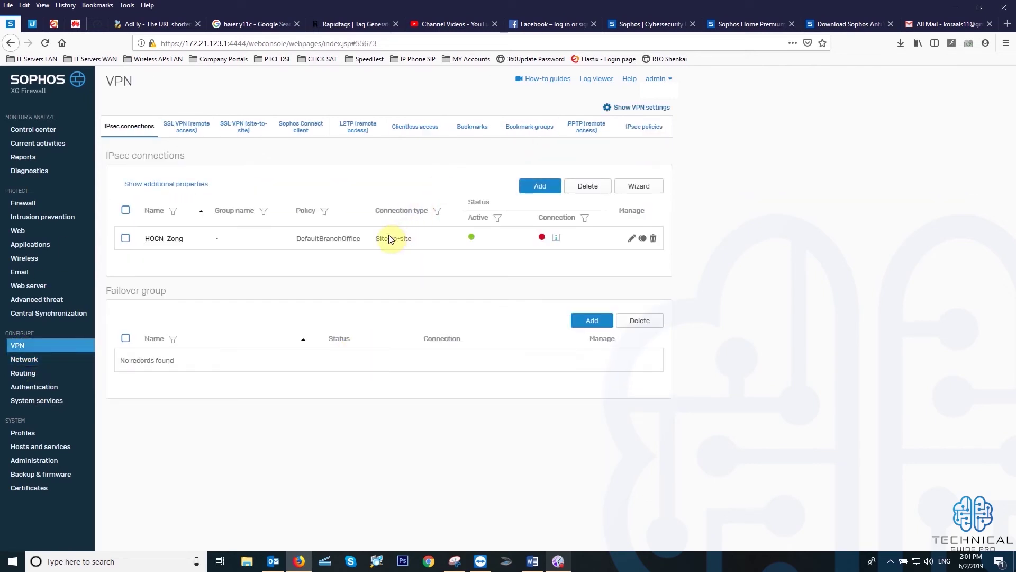
pyautogui.click(157, 238)
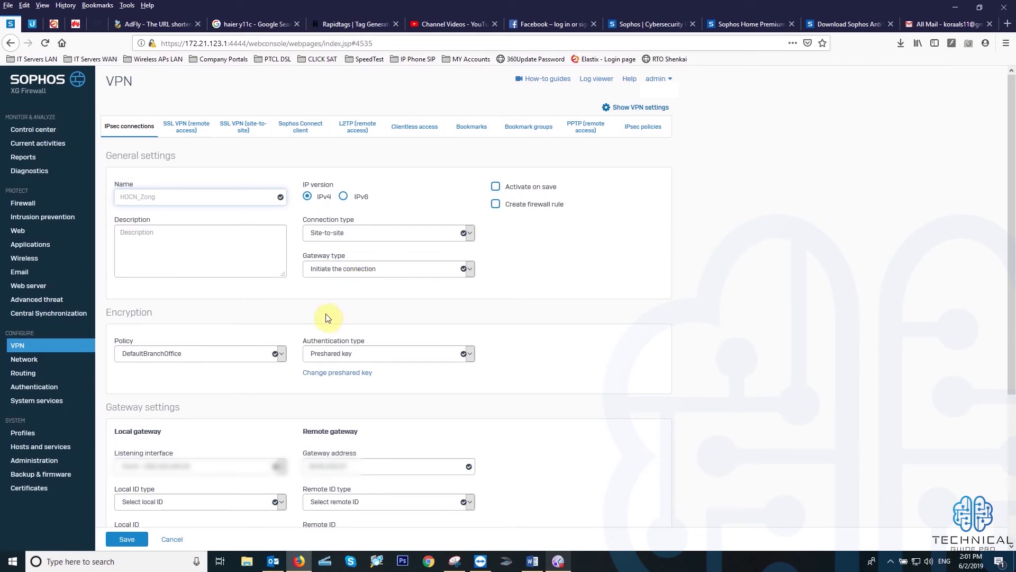
pyautogui.click(350, 231)
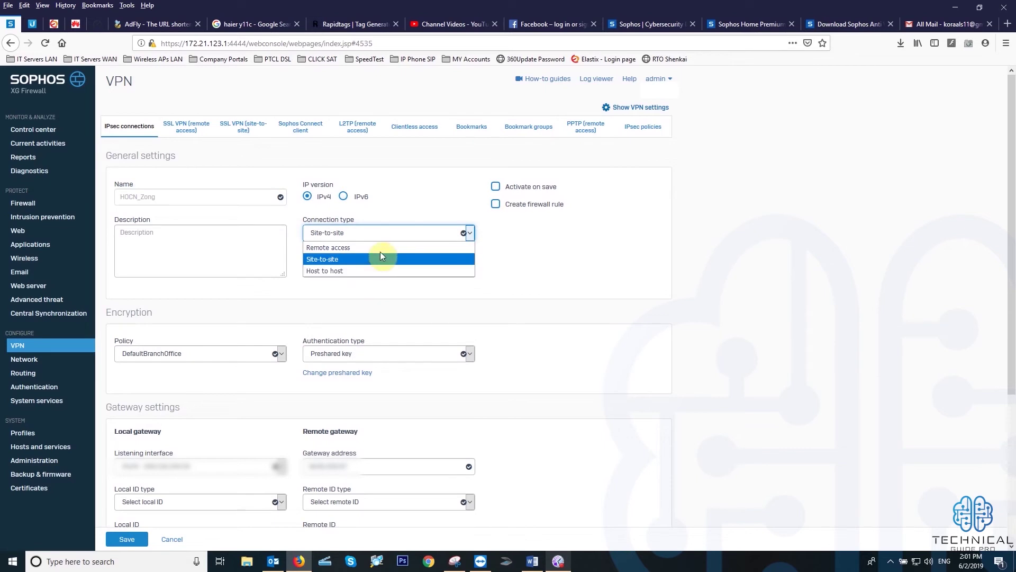
pyautogui.click(589, 271)
pyautogui.scroll(-4, 468, 269)
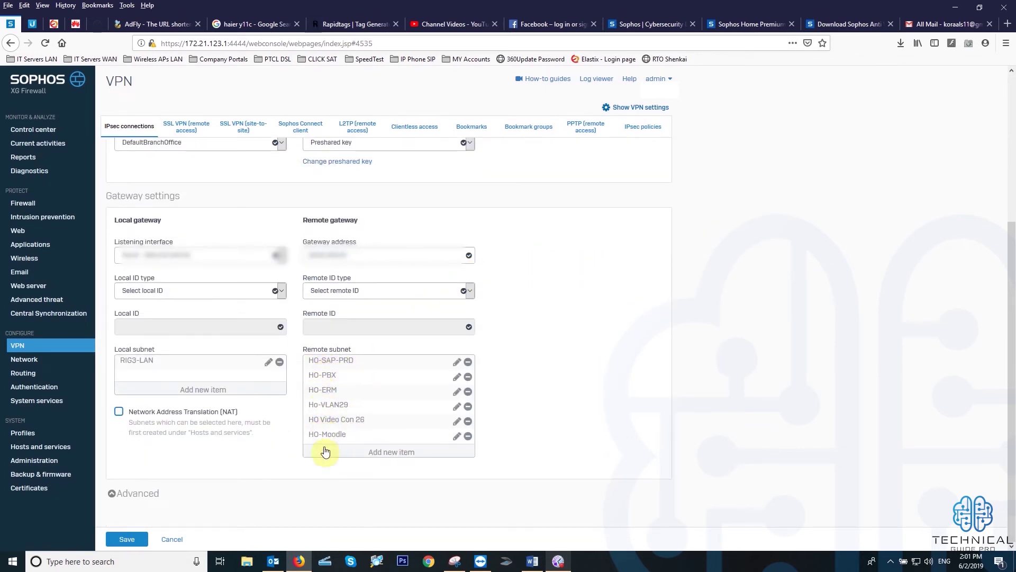
pyautogui.click(182, 540)
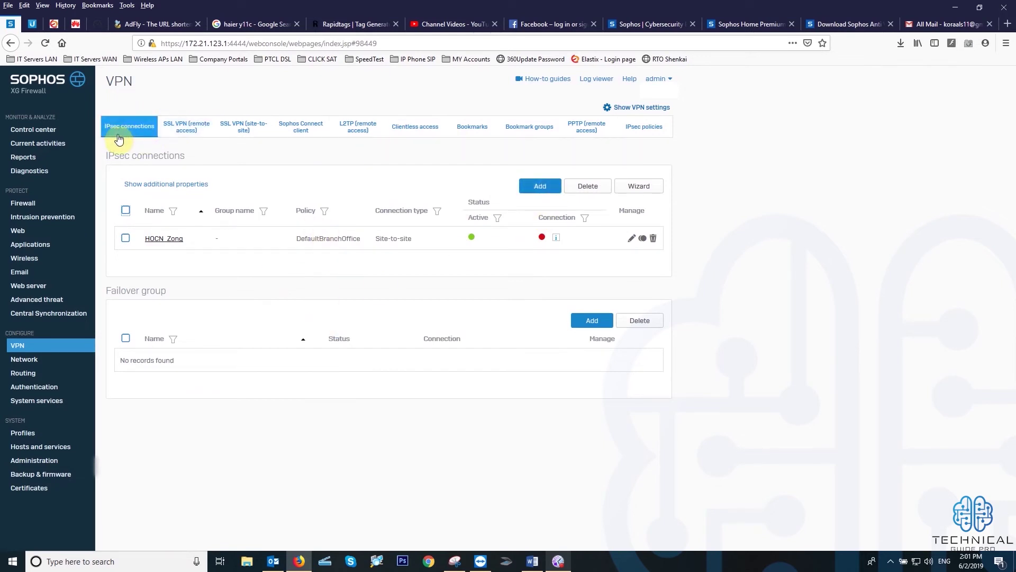
# View the SSL VPN remote access and site-to-site configuration pages
pyautogui.click(184, 131)
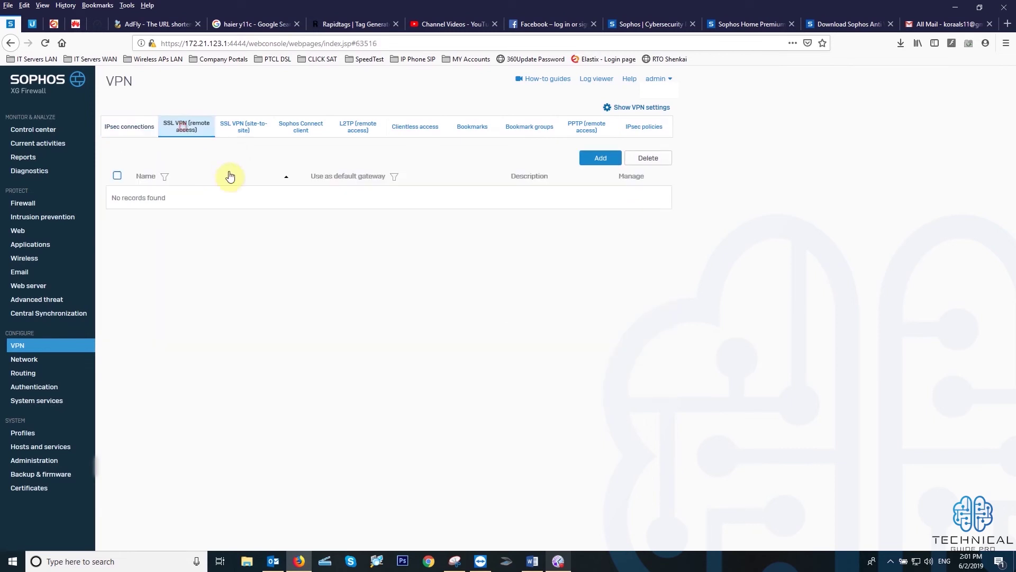
pyautogui.click(252, 127)
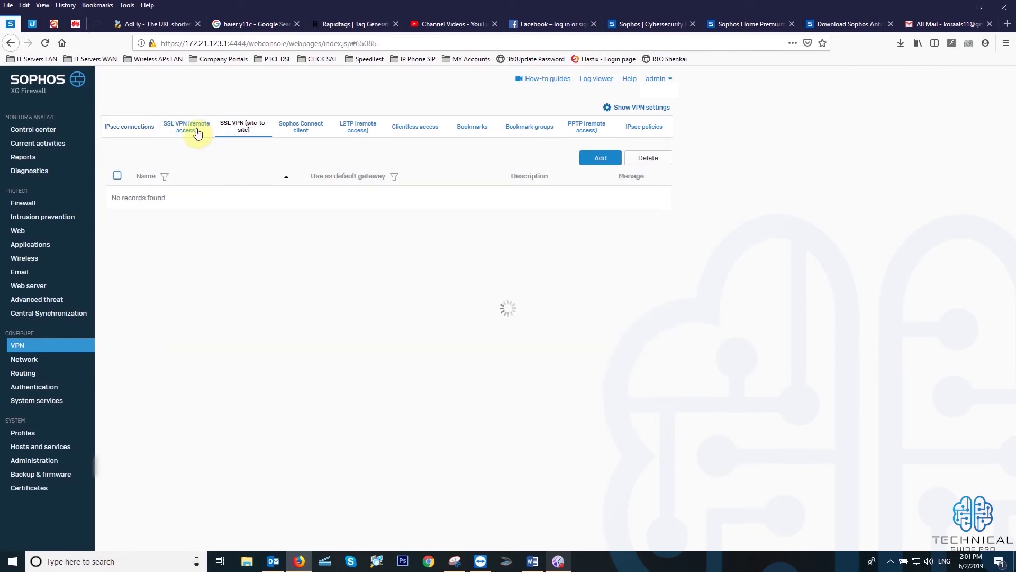
pyautogui.click(195, 133)
pyautogui.click(242, 132)
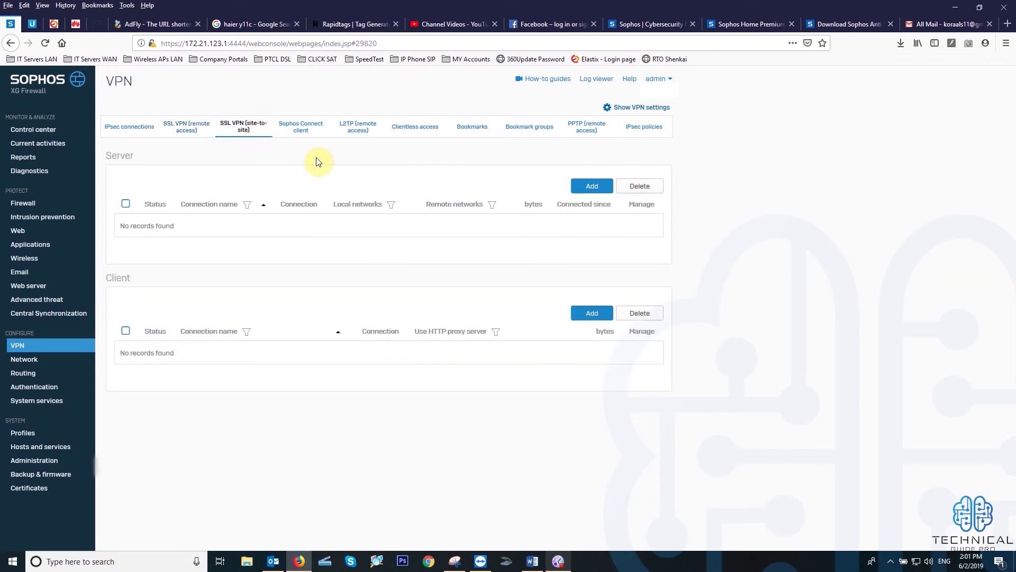
# Open the Sophos Connect client configuration and review its general settings and client information
pyautogui.click(318, 131)
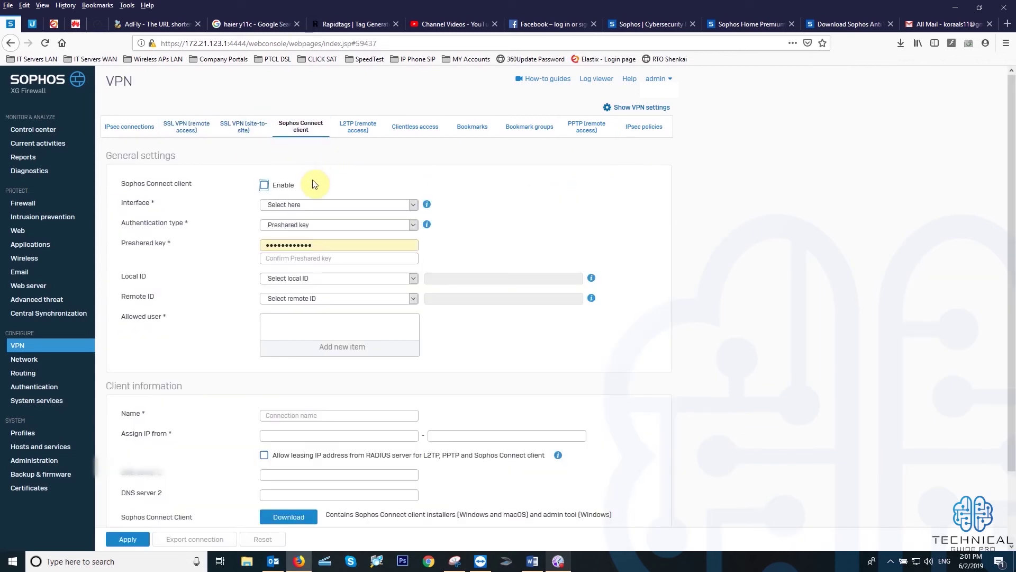
pyautogui.scroll(-3, 317, 243)
pyautogui.scroll(1, 336, 280)
pyautogui.scroll(1, 336, 285)
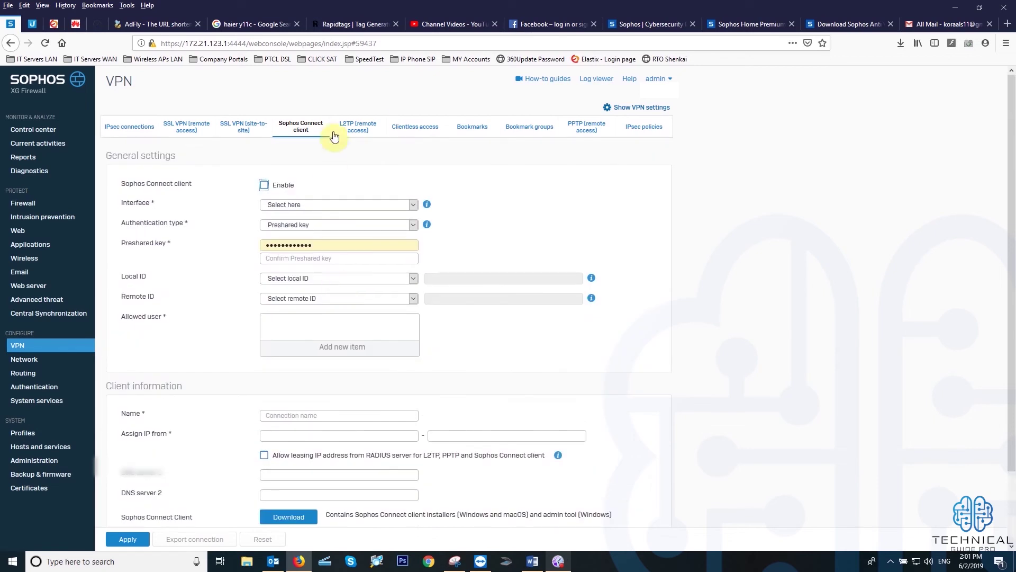
# Look through the L2TP, clientless access, bookmarks, bookmark groups, PPTP and IPsec policies VPN pages
pyautogui.click(365, 135)
pyautogui.click(426, 133)
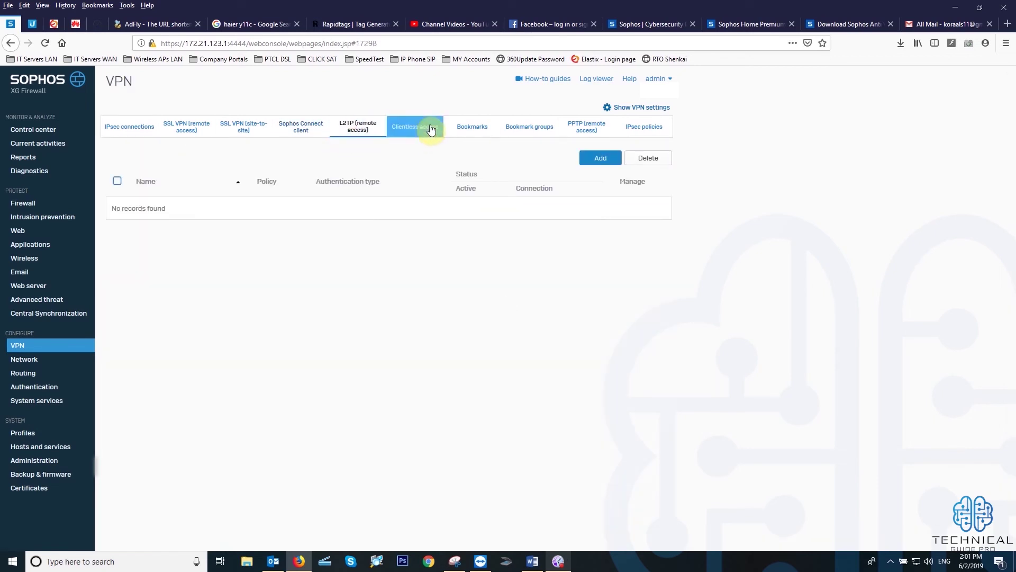
pyautogui.click(472, 131)
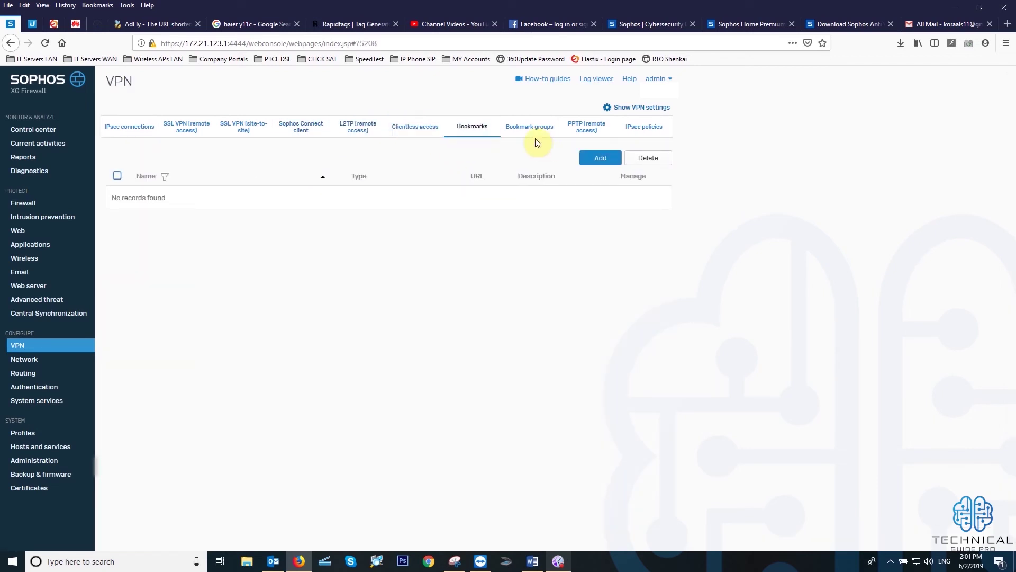
pyautogui.click(535, 136)
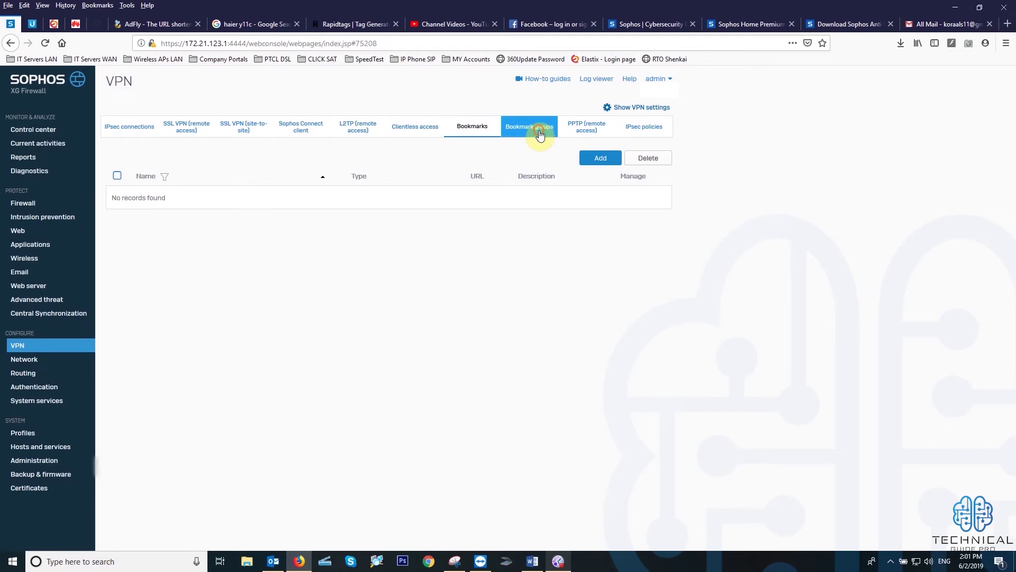
pyautogui.click(599, 136)
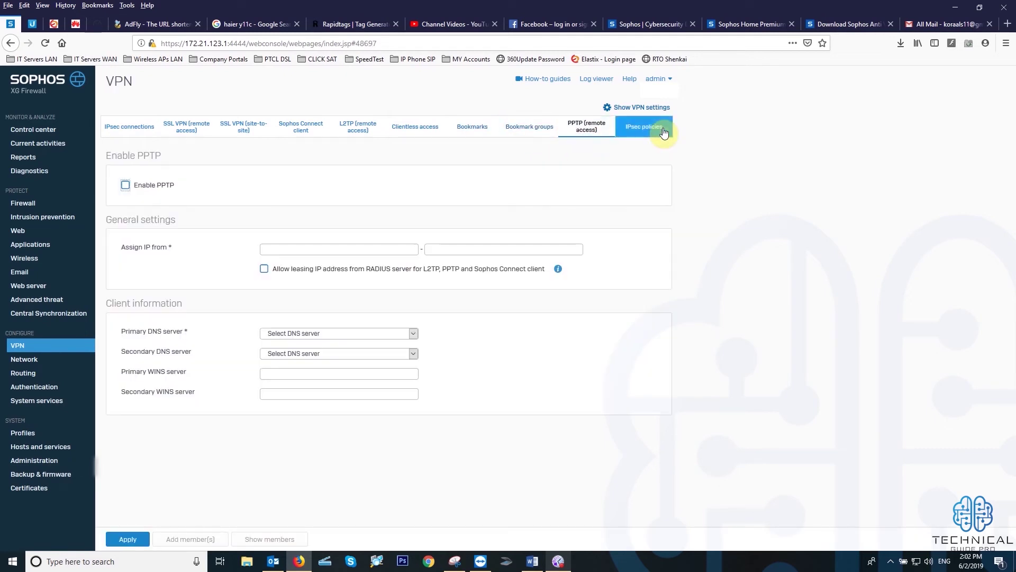
pyautogui.click(656, 130)
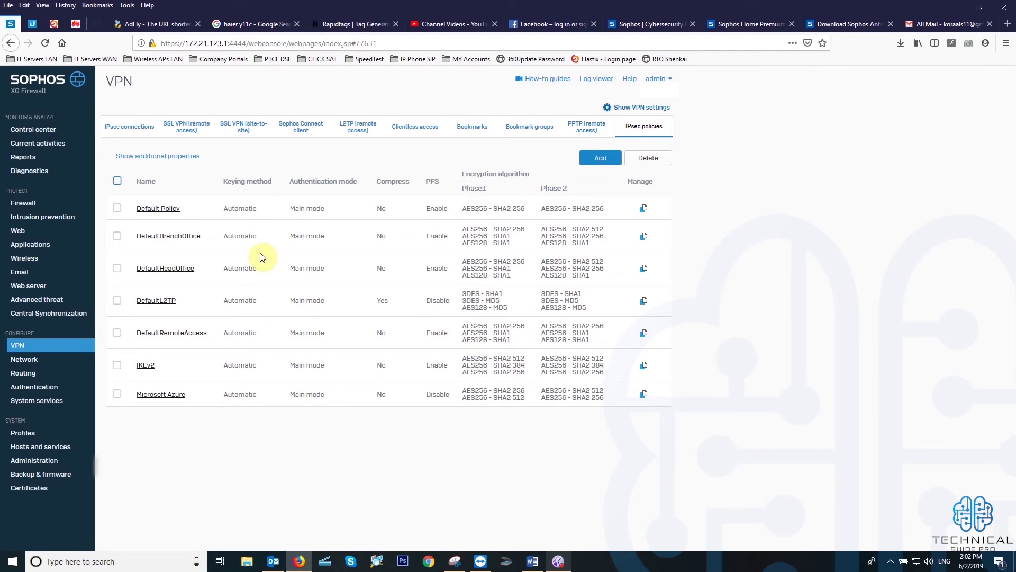
# Open the routing configuration and view the static routing, policy routing, gateways, BGP and OSPF pages
pyautogui.click(23, 373)
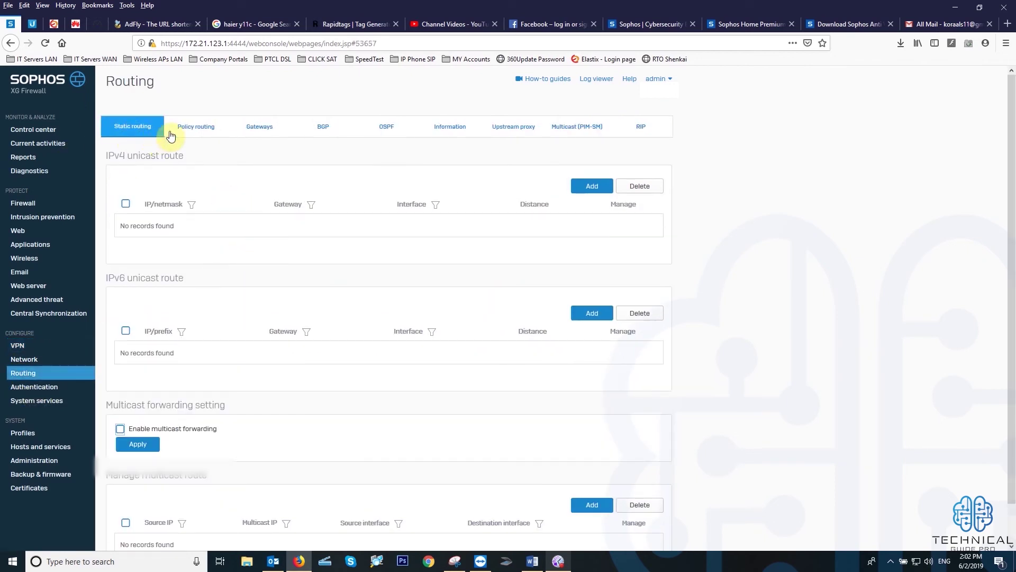
pyautogui.click(204, 130)
pyautogui.click(257, 133)
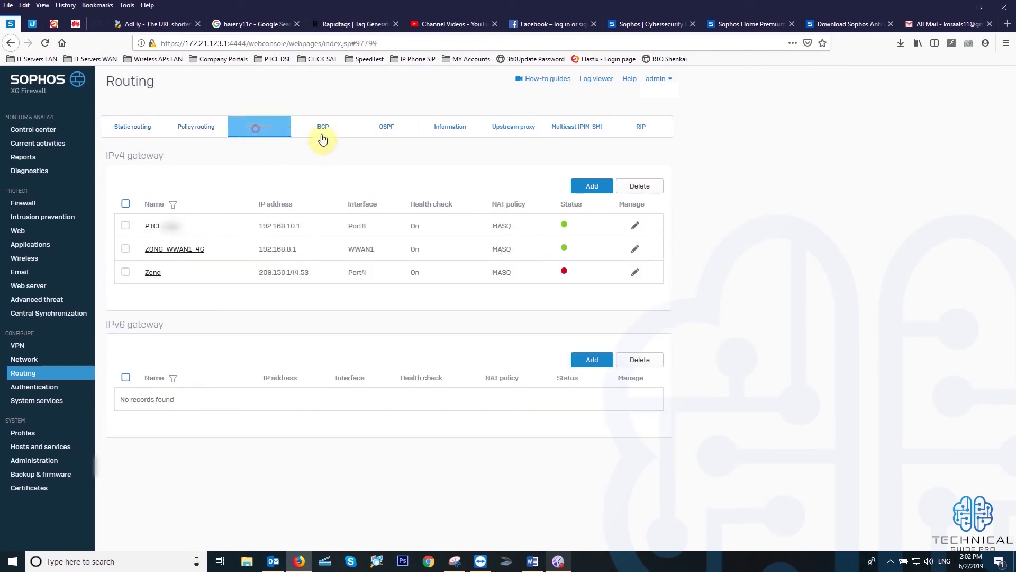
pyautogui.click(324, 139)
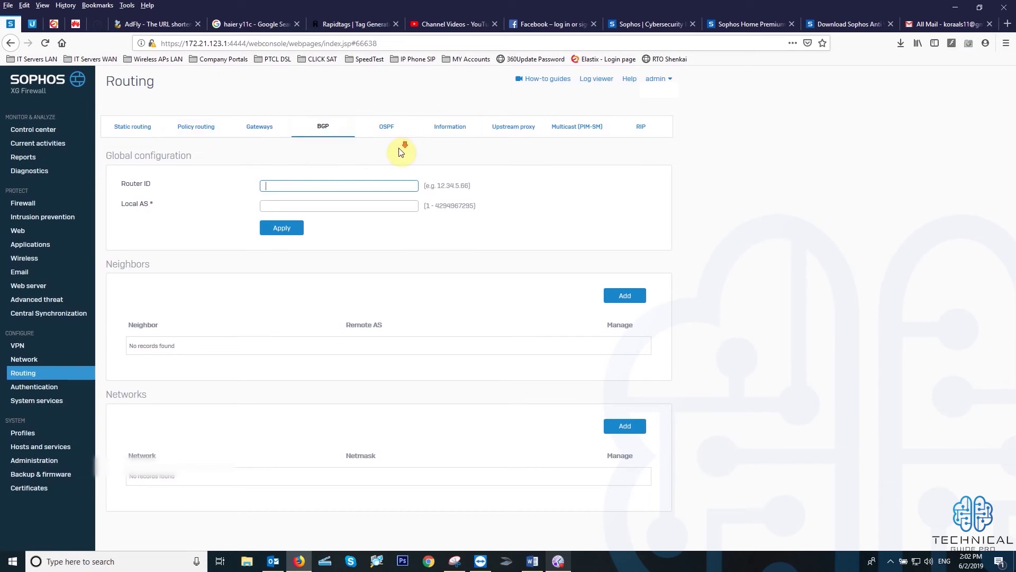
pyautogui.click(389, 130)
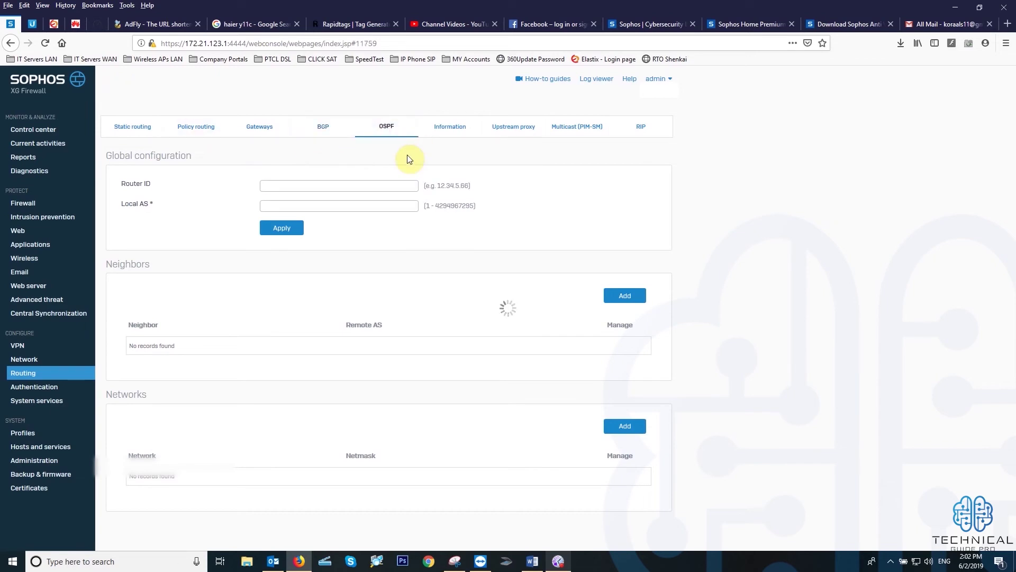
# Look through the routing information, upstream proxy, multicast (PIM-SM) and RIP pages
pyautogui.click(453, 129)
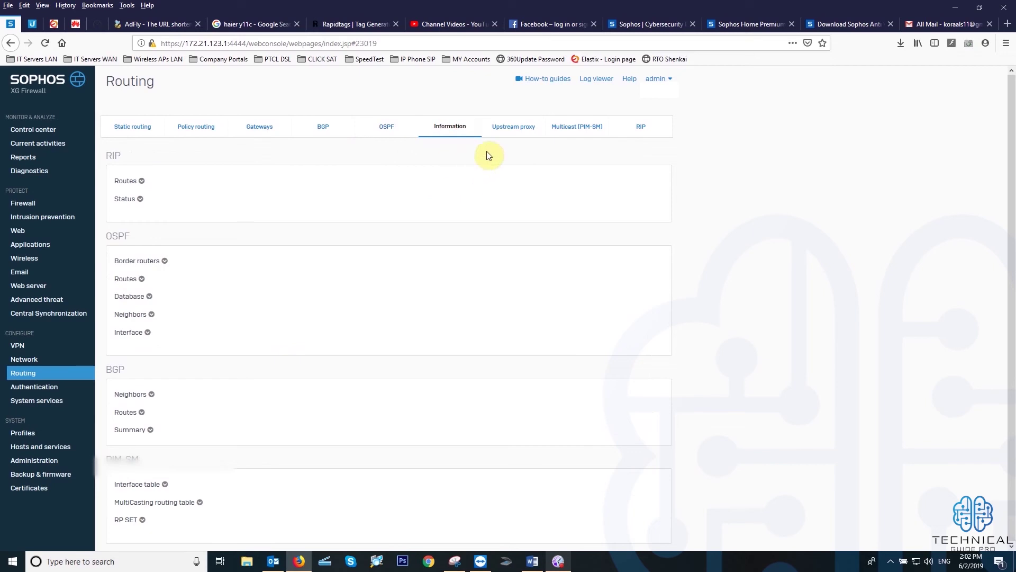
pyautogui.click(521, 132)
pyautogui.click(449, 129)
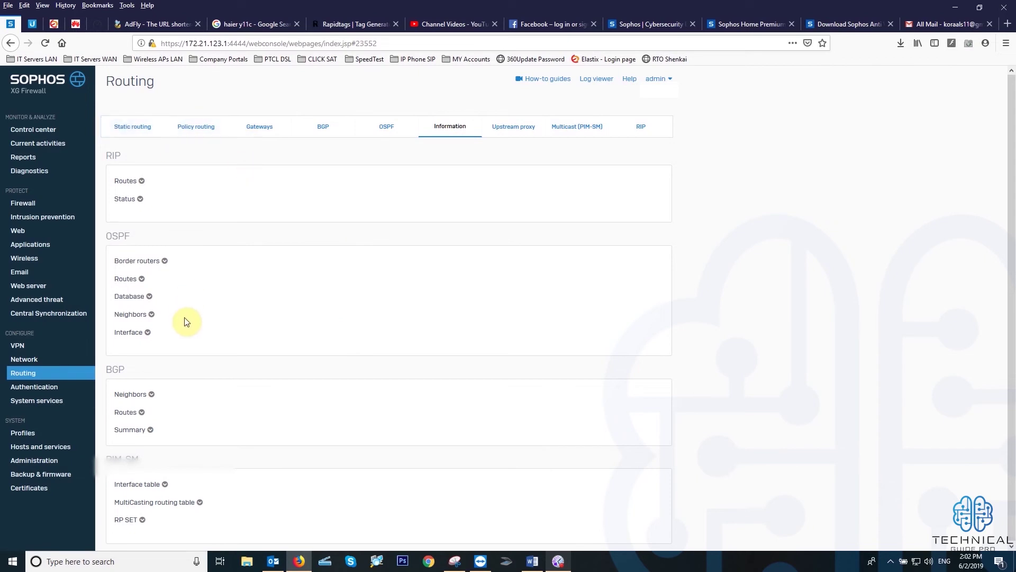
pyautogui.click(513, 127)
pyautogui.click(580, 128)
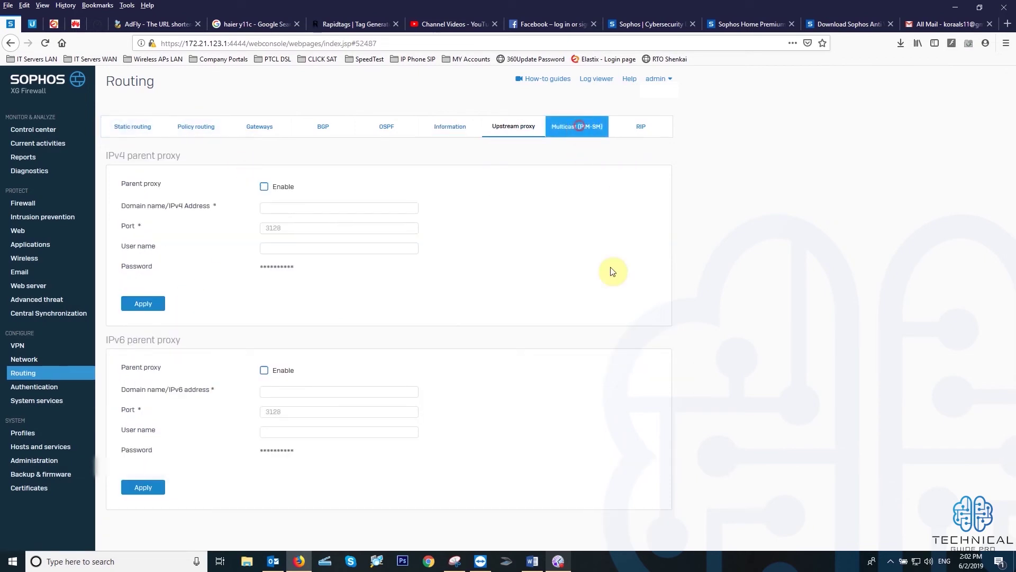
pyautogui.click(643, 128)
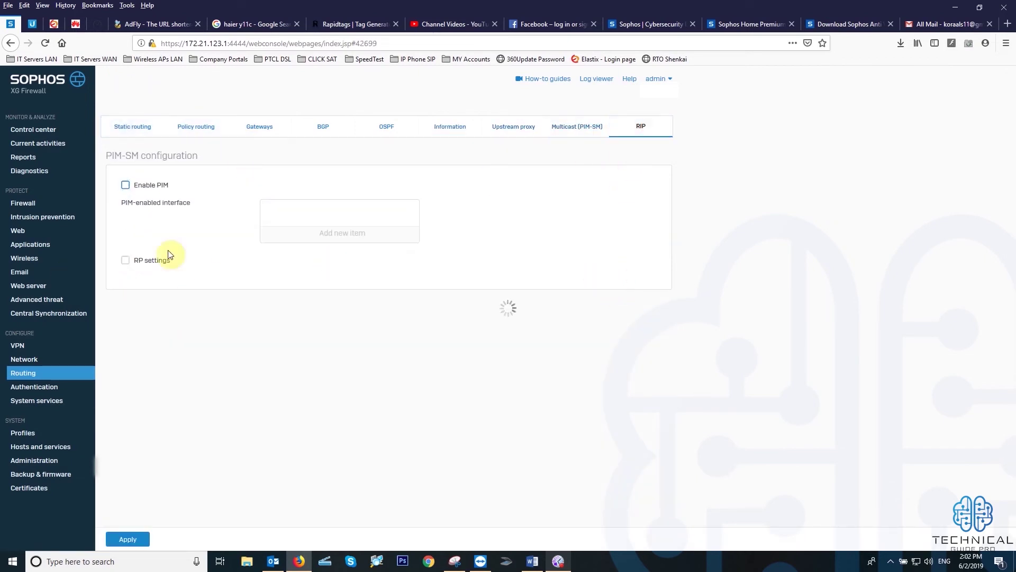
# Open the authentication configuration and view its servers, services, groups and users pages
pyautogui.click(59, 386)
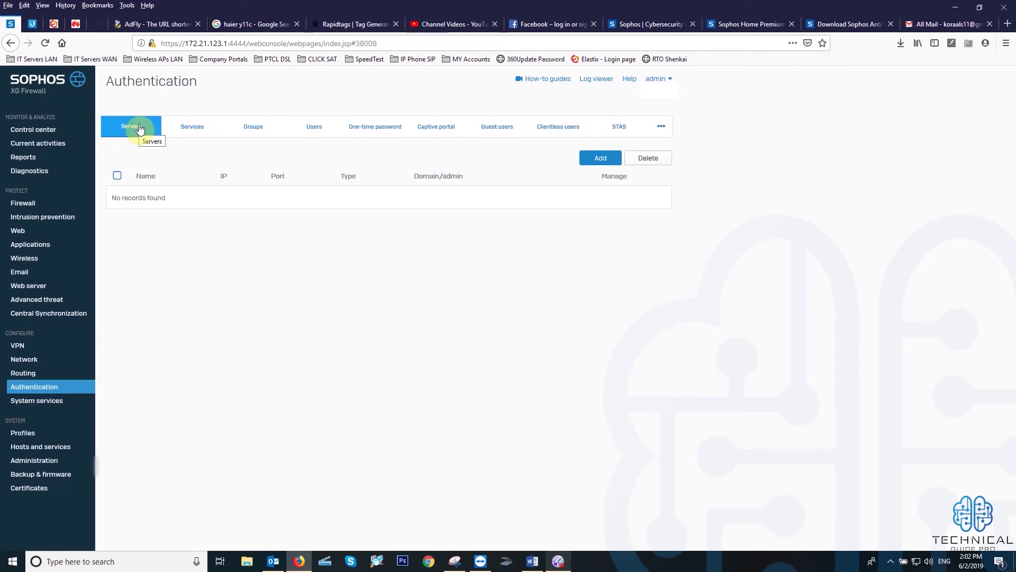
pyautogui.click(140, 129)
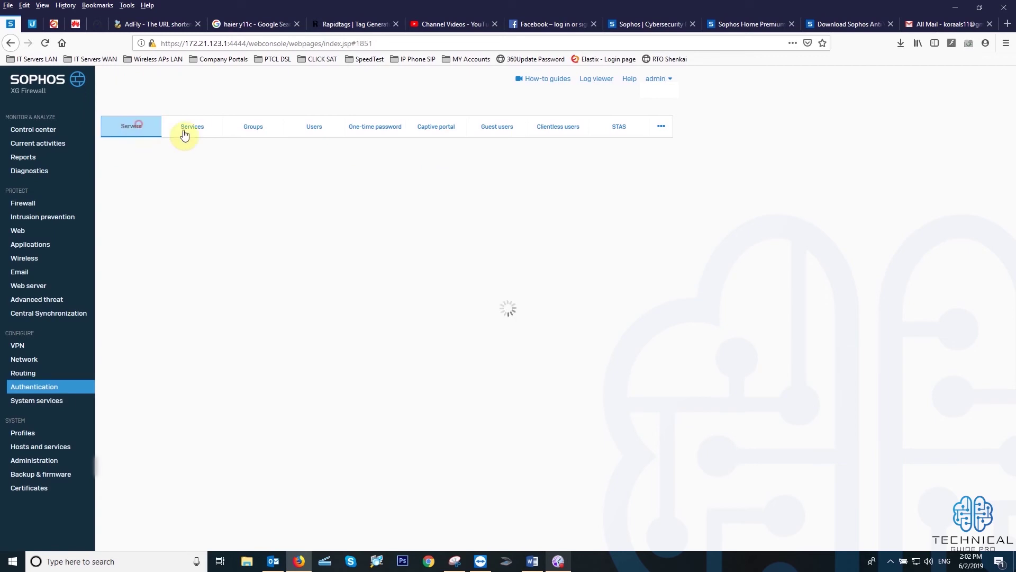
pyautogui.click(207, 132)
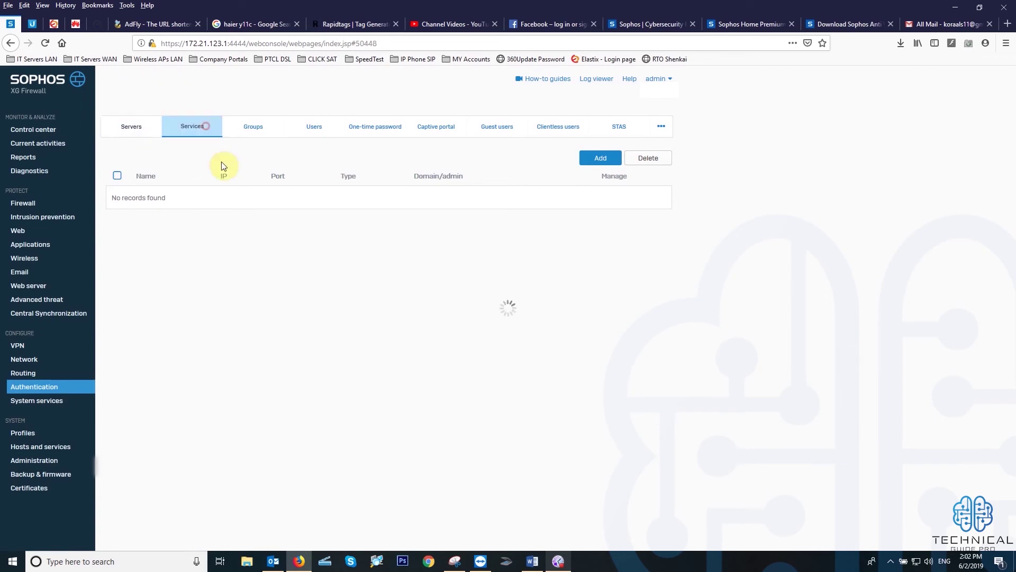
pyautogui.click(260, 130)
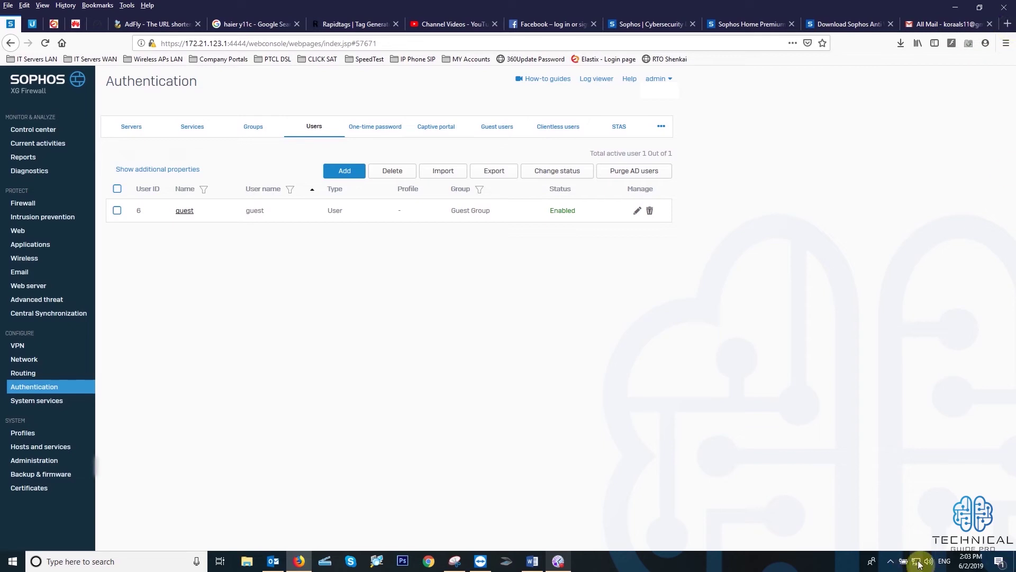
# Open the firewall address 172.21.123.1 in a new browser tab
pyautogui.hotkey('ctrl', 't')
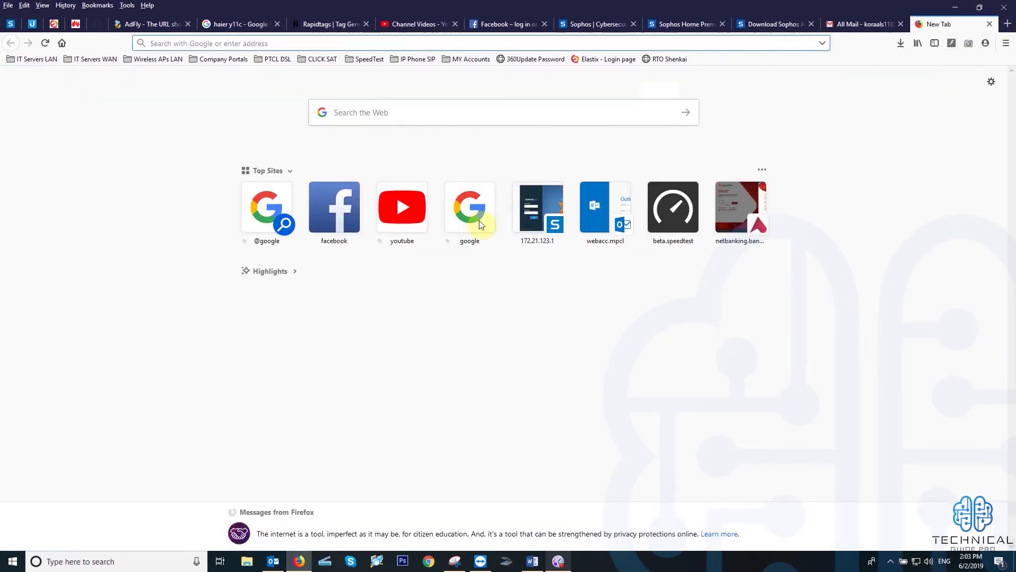
pyautogui.click(556, 222)
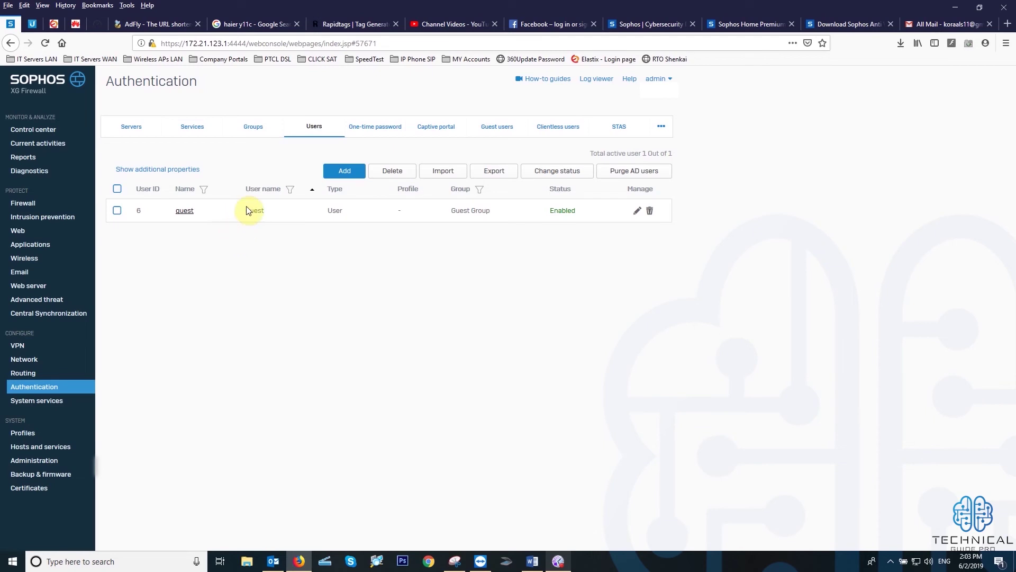
# Open the guest user for editing, review its account details, and look at the available surfing quota options without changing them
pyautogui.click(635, 212)
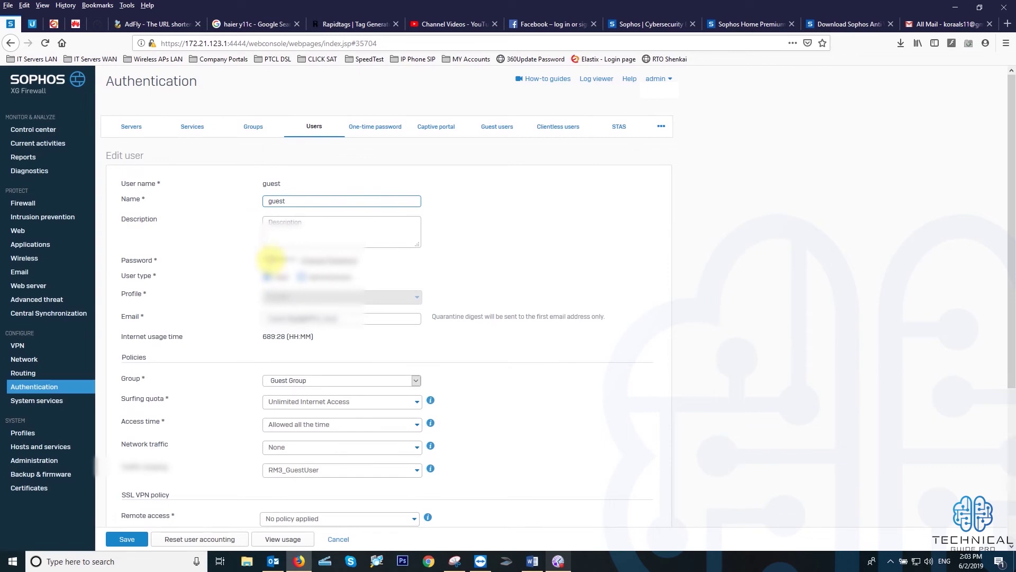
pyautogui.scroll(-1, 317, 365)
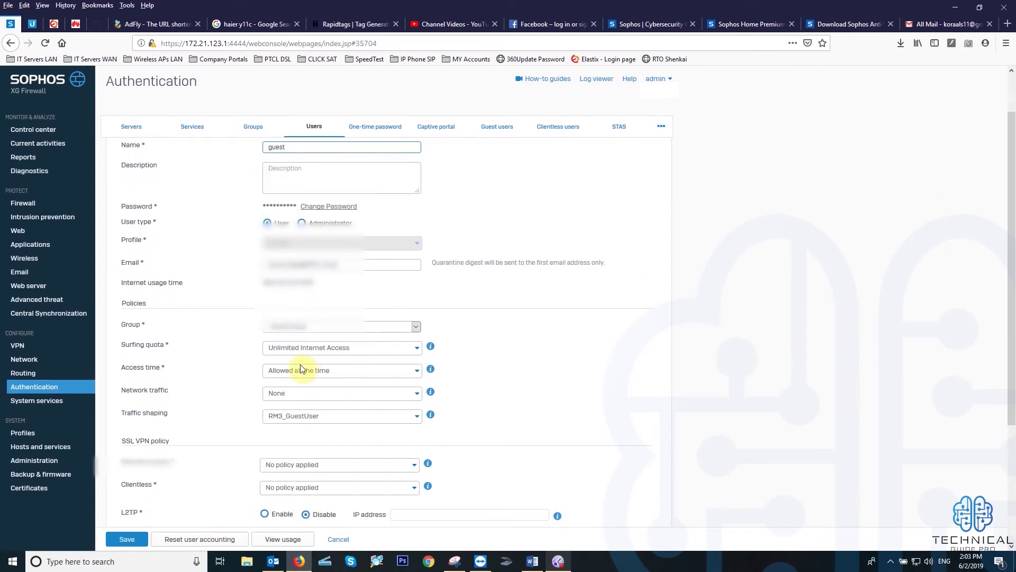
pyautogui.click(390, 349)
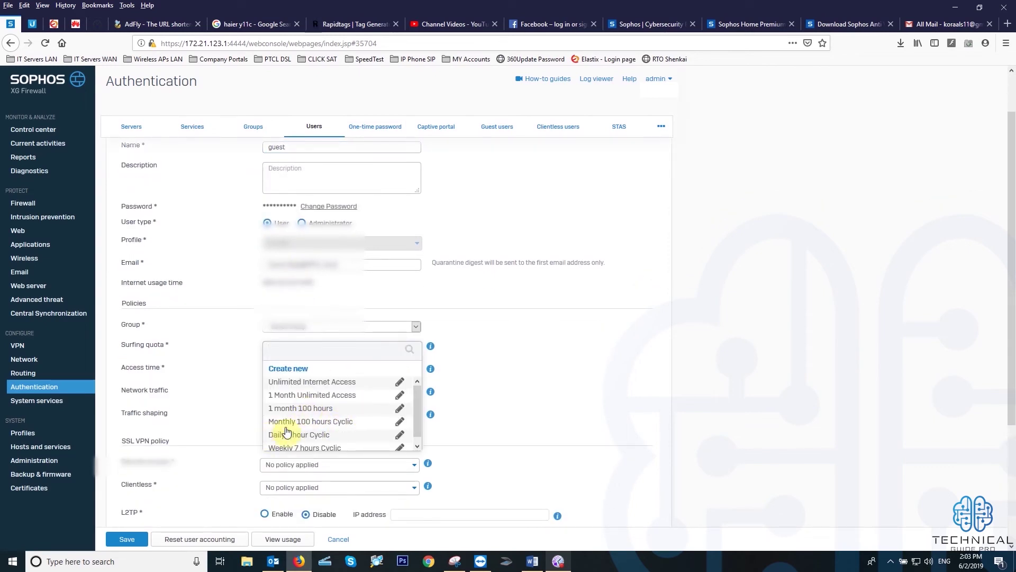
pyautogui.scroll(-3, 349, 423)
pyautogui.scroll(5, 318, 318)
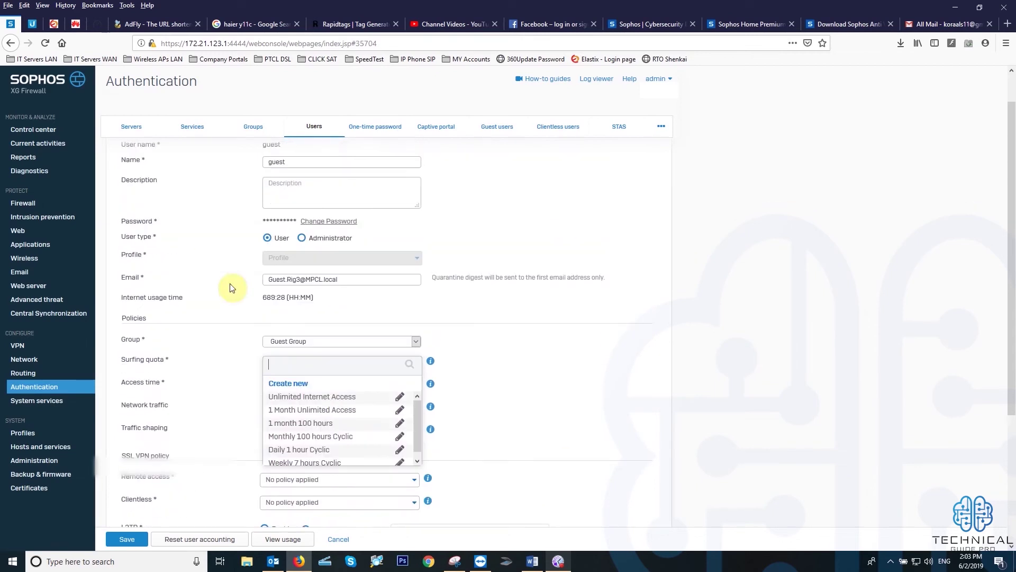
pyautogui.scroll(-3, 523, 416)
pyautogui.click(537, 339)
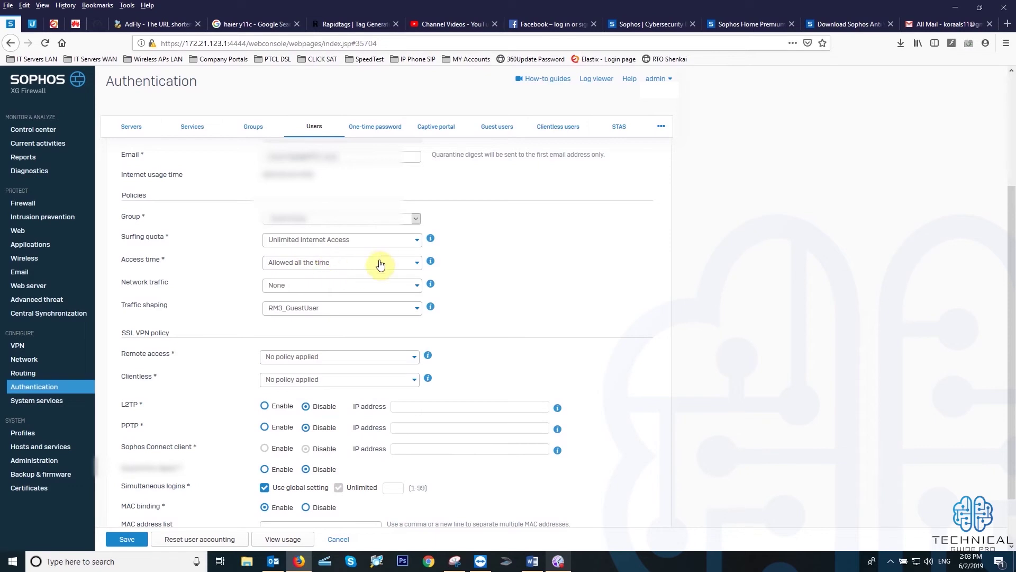
# Review the guest user's access time, traffic shaping, SSL VPN policy, MAC binding and login restriction settings
pyautogui.scroll(-1, 363, 283)
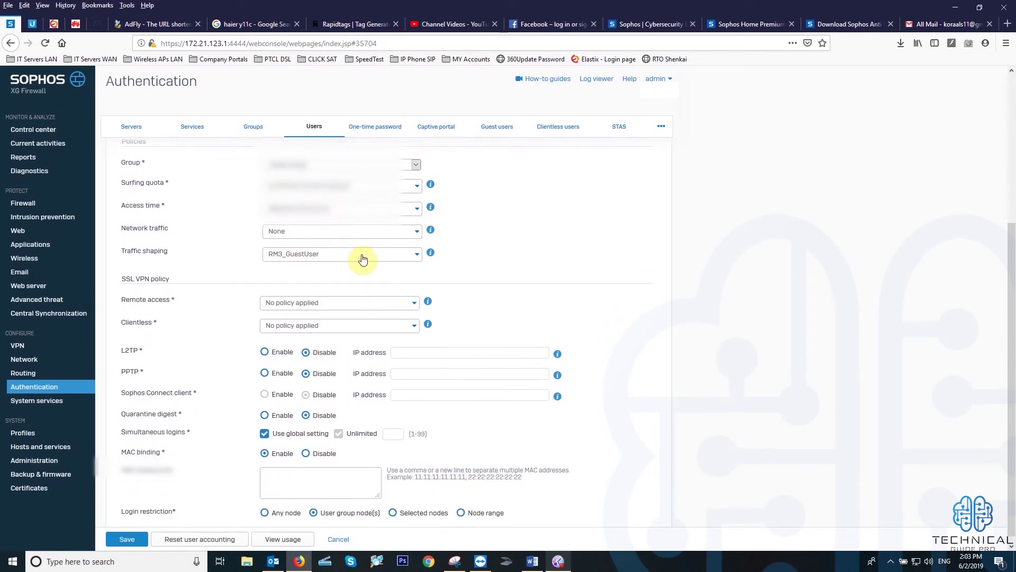
pyautogui.scroll(3, 363, 260)
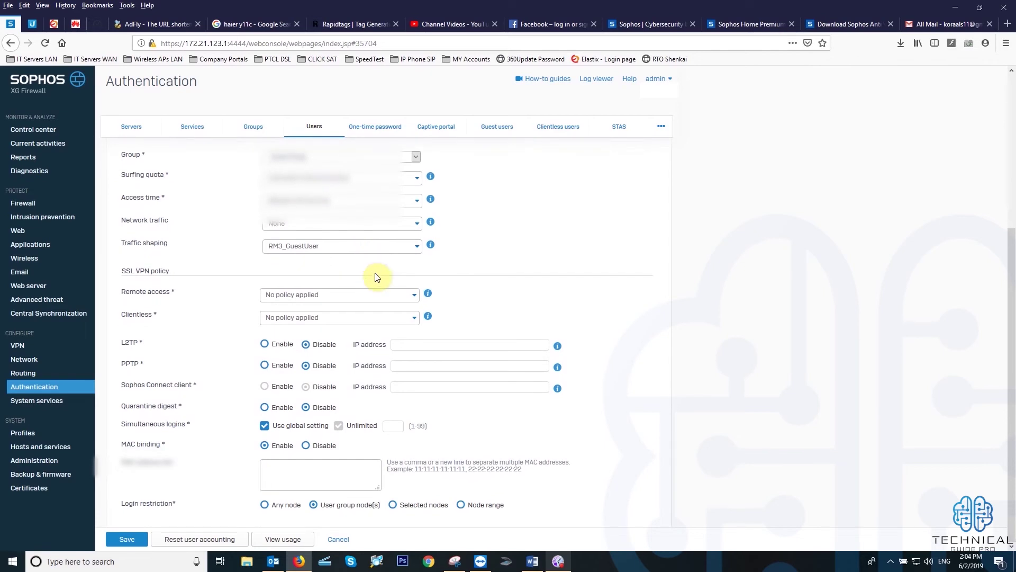
pyautogui.scroll(1, 372, 316)
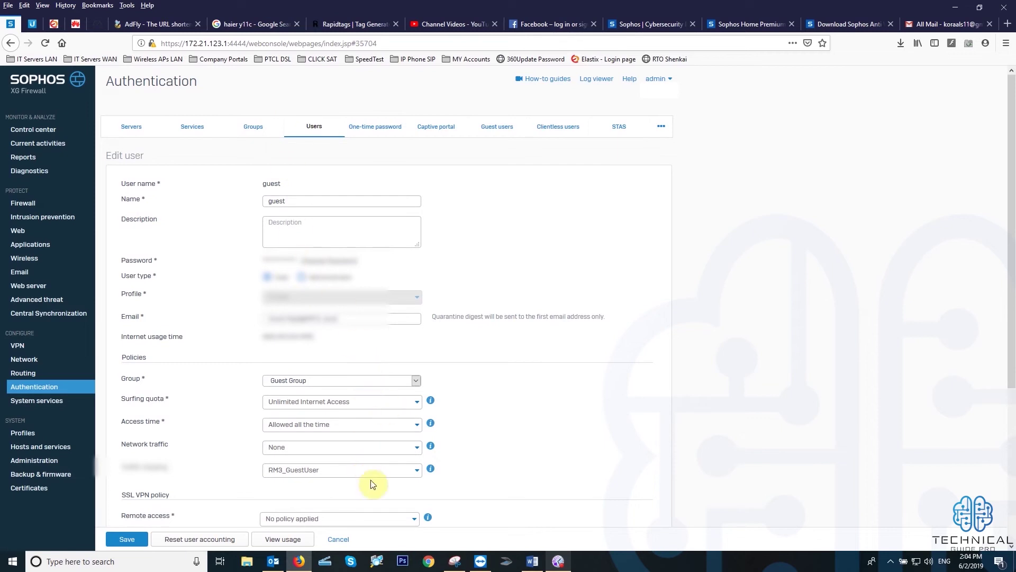
# View the form for adding an OTP token, and the captive portal's general settings and color scheme
pyautogui.click(375, 130)
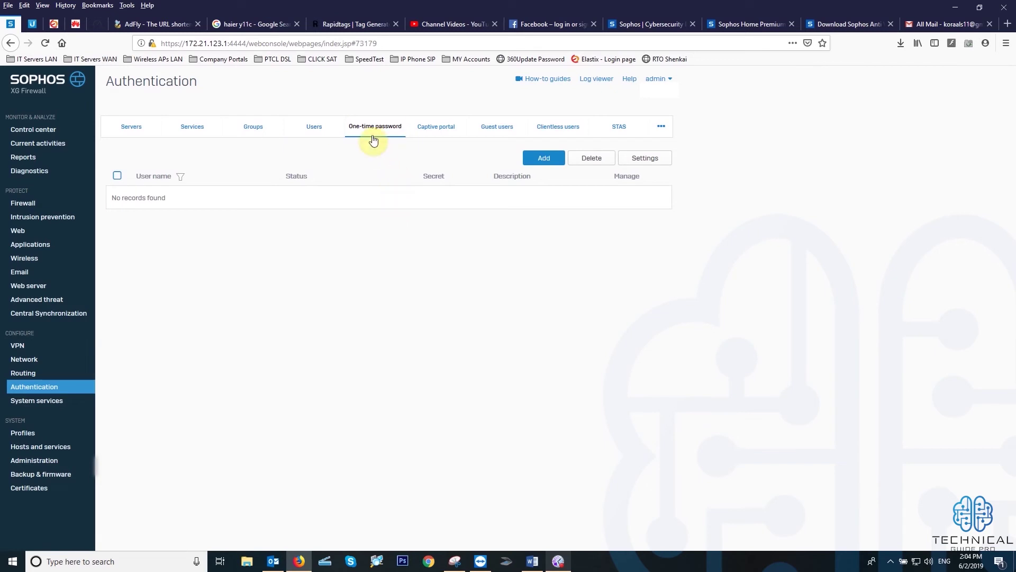
pyautogui.click(545, 158)
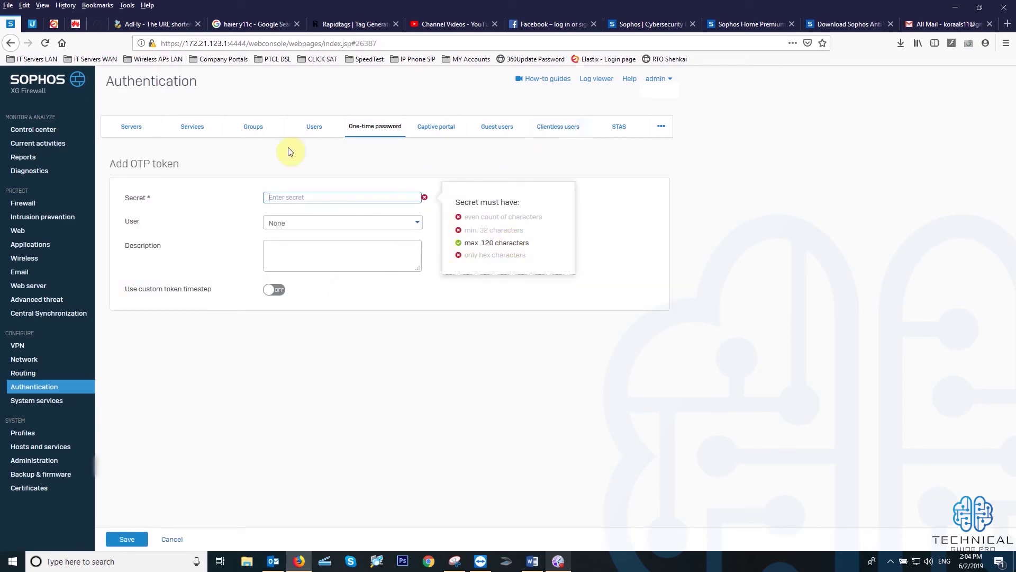
pyautogui.click(432, 127)
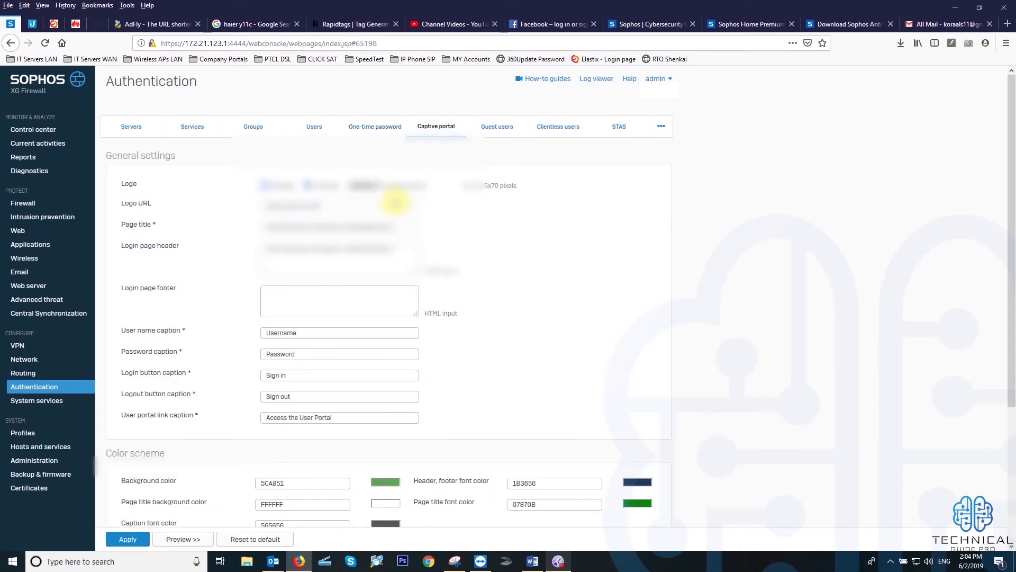
pyautogui.scroll(-2, 359, 209)
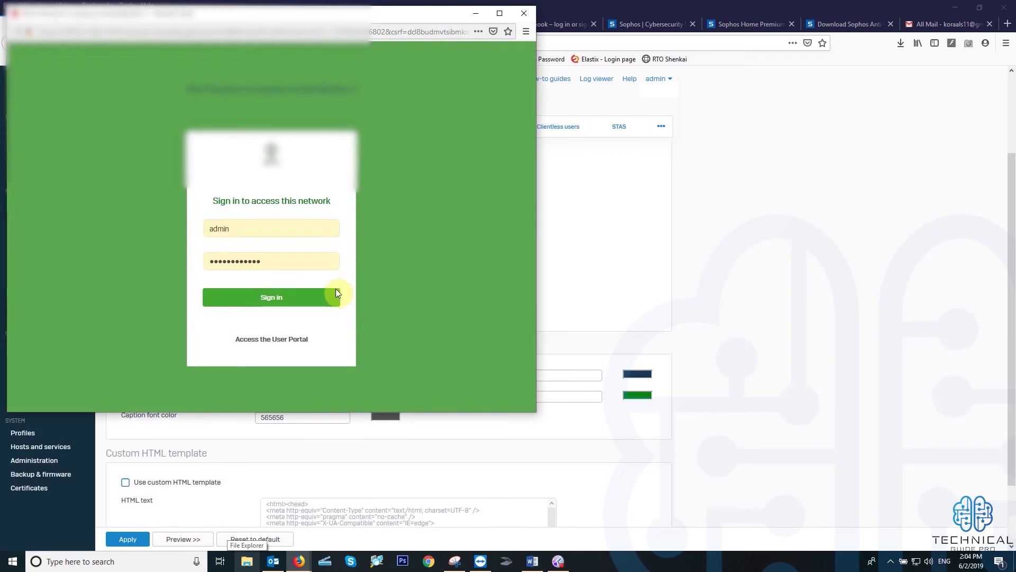
# Preview the captive portal sign-in page, point out its username and password fields, and close the preview
pyautogui.doubleClick(252, 228)
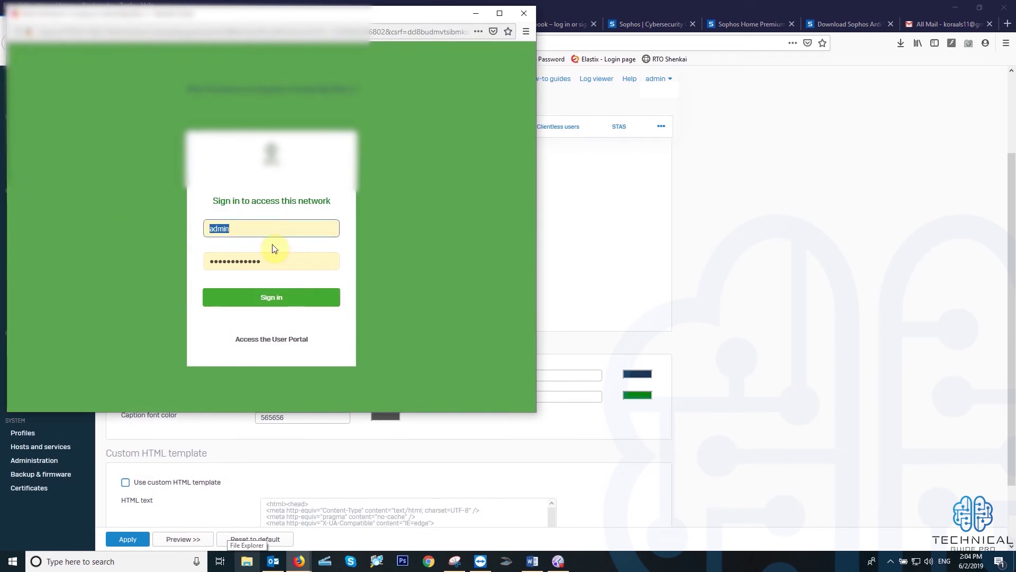
pyautogui.click(303, 294)
pyautogui.doubleClick(271, 263)
pyautogui.doubleClick(226, 228)
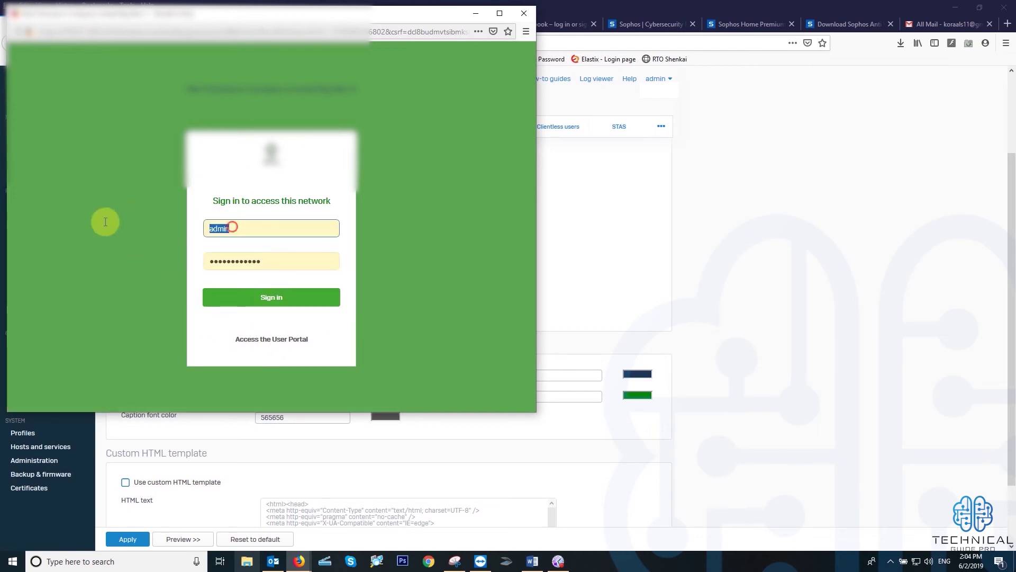
pyautogui.doubleClick(272, 263)
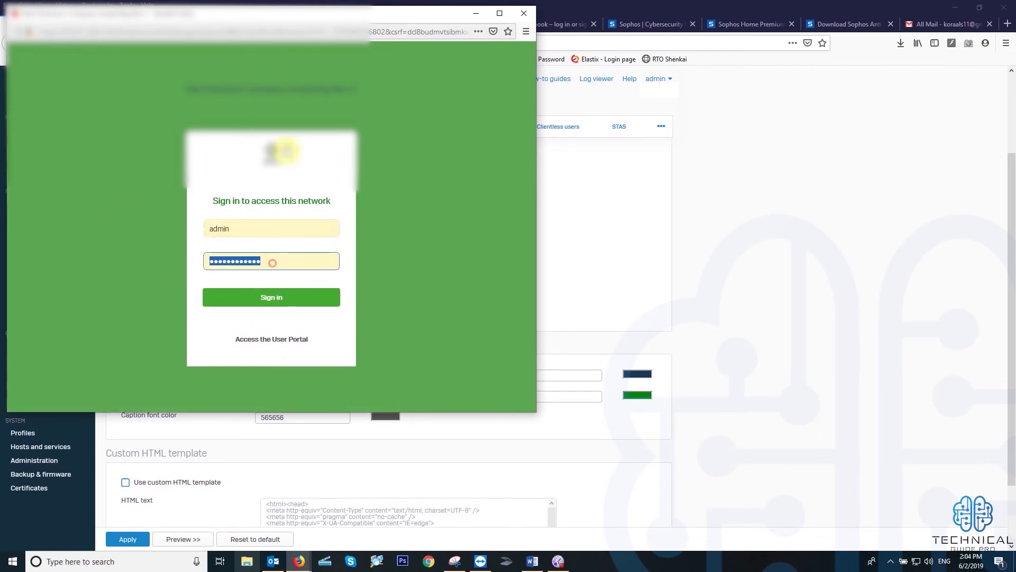
pyautogui.click(523, 15)
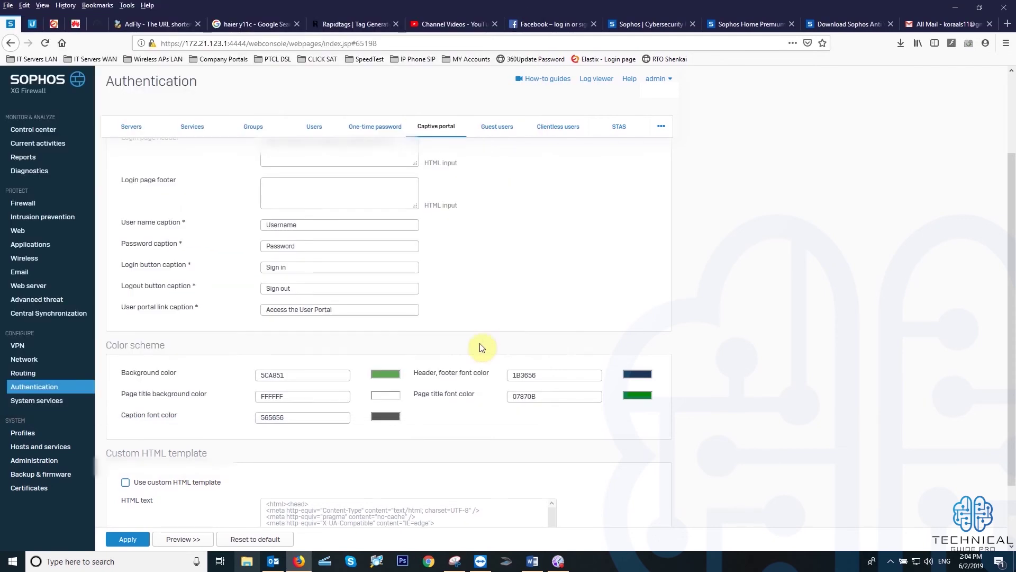
# View the guest users, clientless users and STAS authentication pages
pyautogui.click(497, 127)
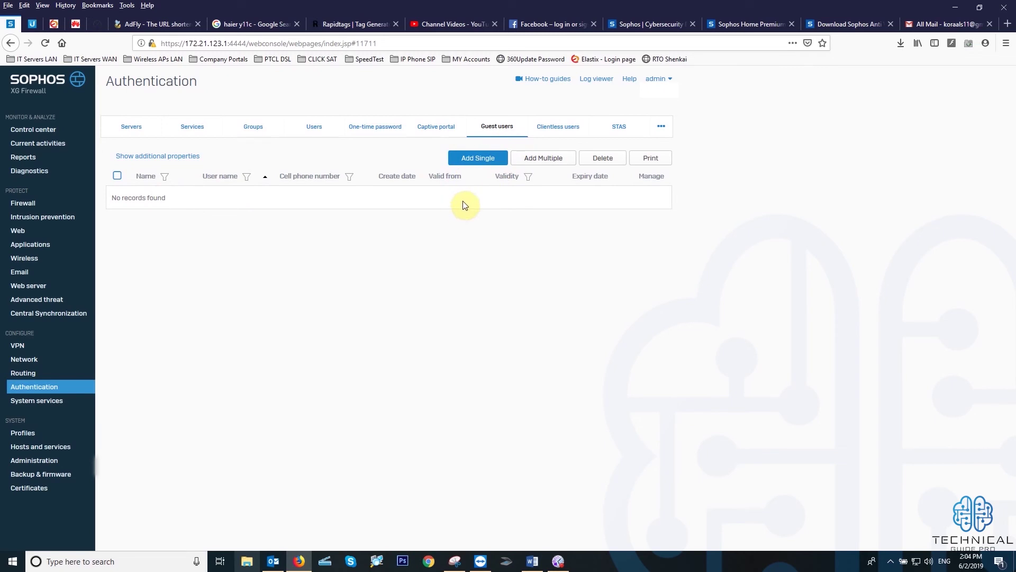
pyautogui.click(557, 127)
pyautogui.click(621, 127)
pyautogui.moveTo(670, 127)
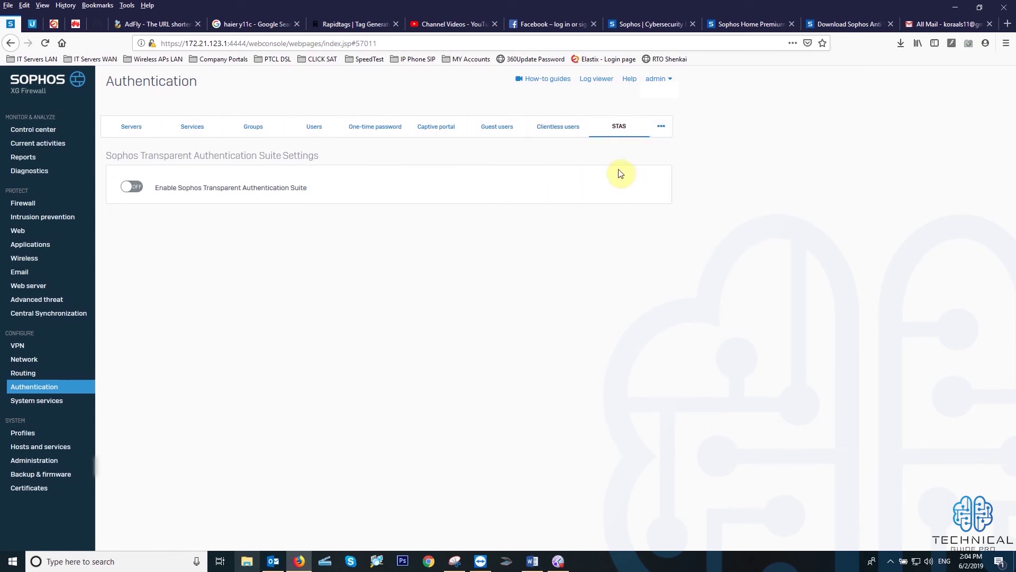
# View the high availability details in System services, including the serial number and the available HA configuration modes
pyautogui.click(48, 400)
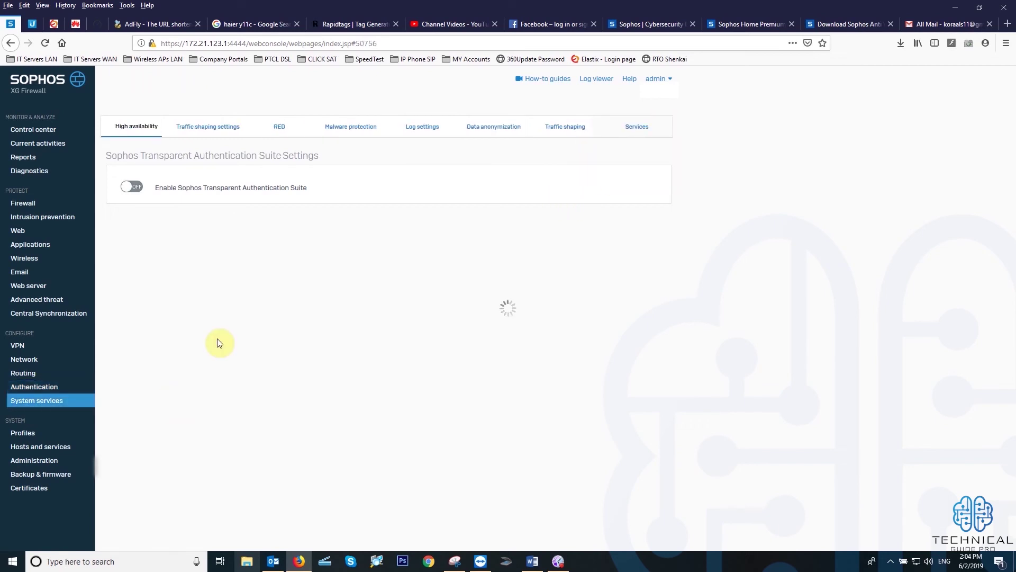
pyautogui.moveTo(325, 198); pyautogui.dragTo(262, 198)
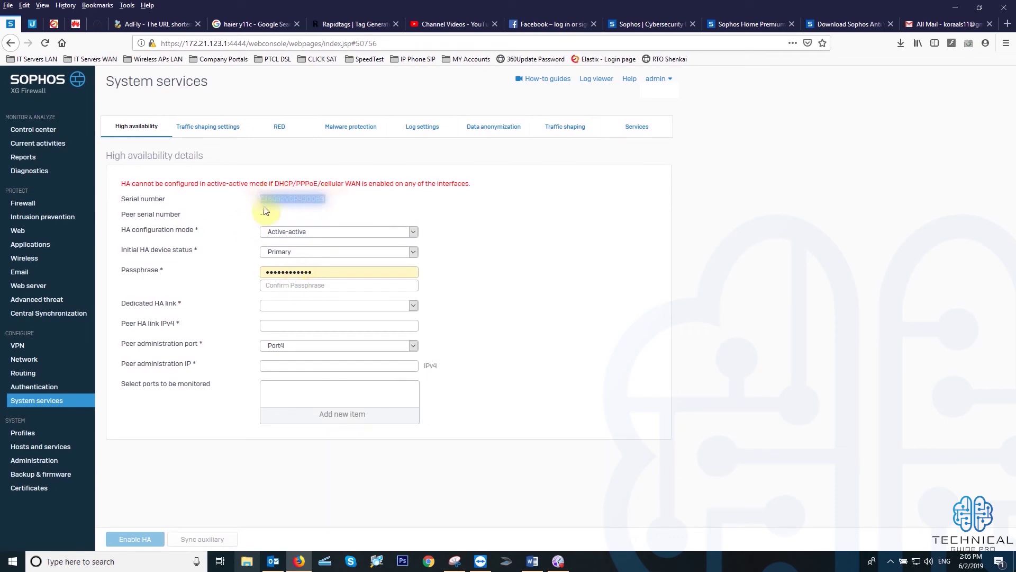
pyautogui.click(331, 231)
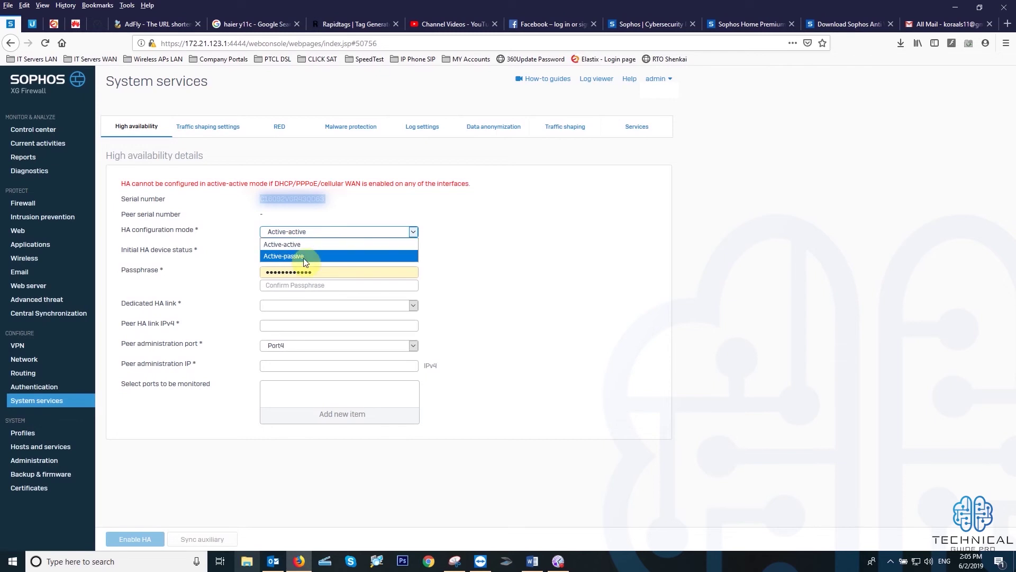
pyautogui.click(572, 278)
# View the traffic shaping (QoS) settings and point out the total available WAN bandwidth value
pyautogui.click(210, 135)
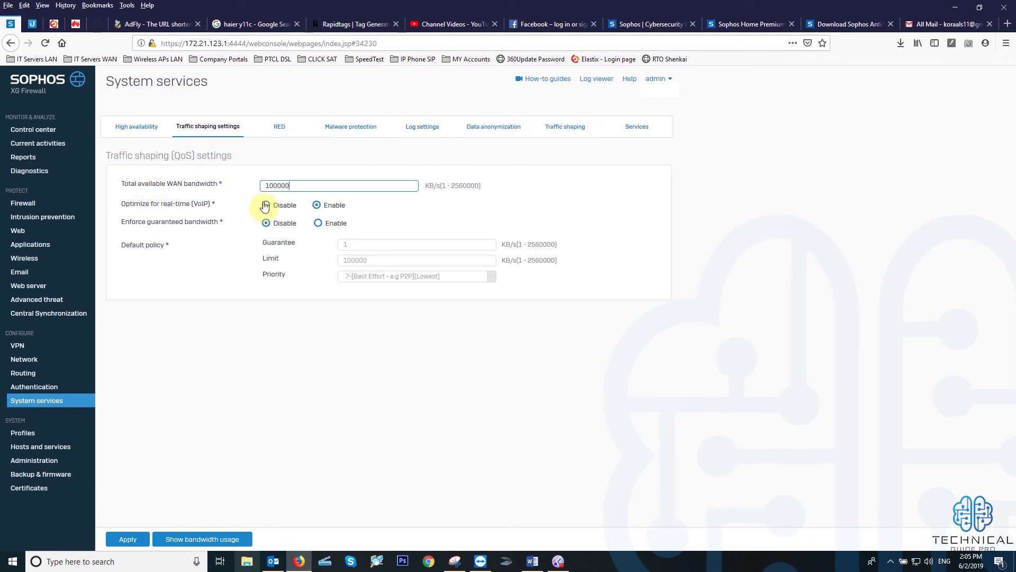
pyautogui.moveTo(306, 187); pyautogui.dragTo(262, 187)
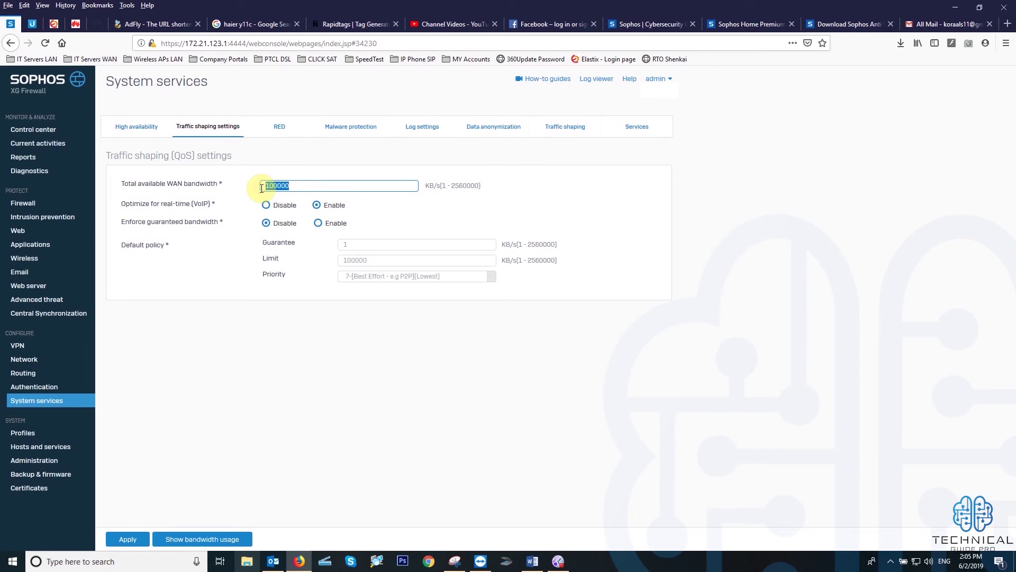
pyautogui.click(305, 187)
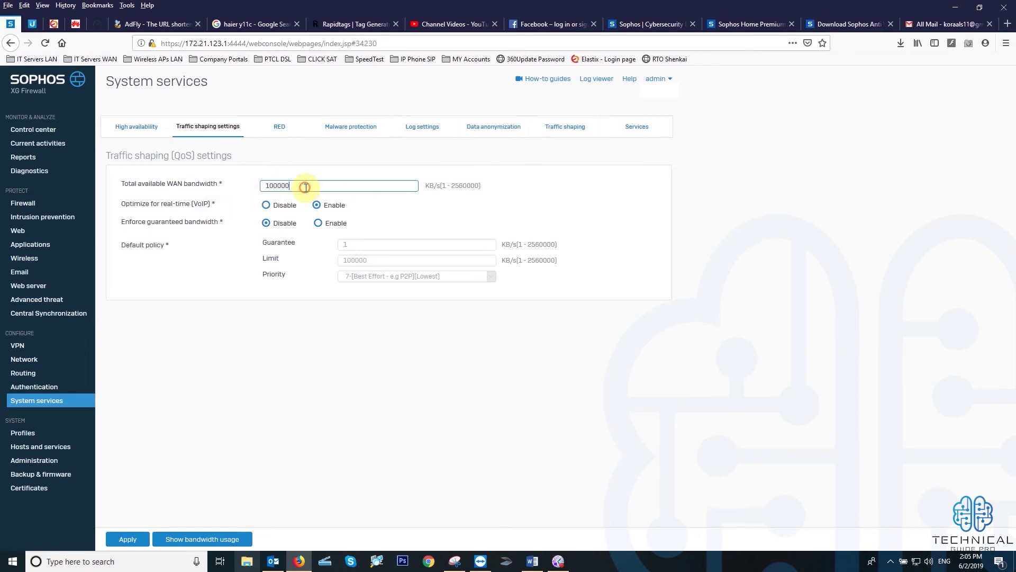
pyautogui.moveTo(298, 184); pyautogui.dragTo(243, 183)
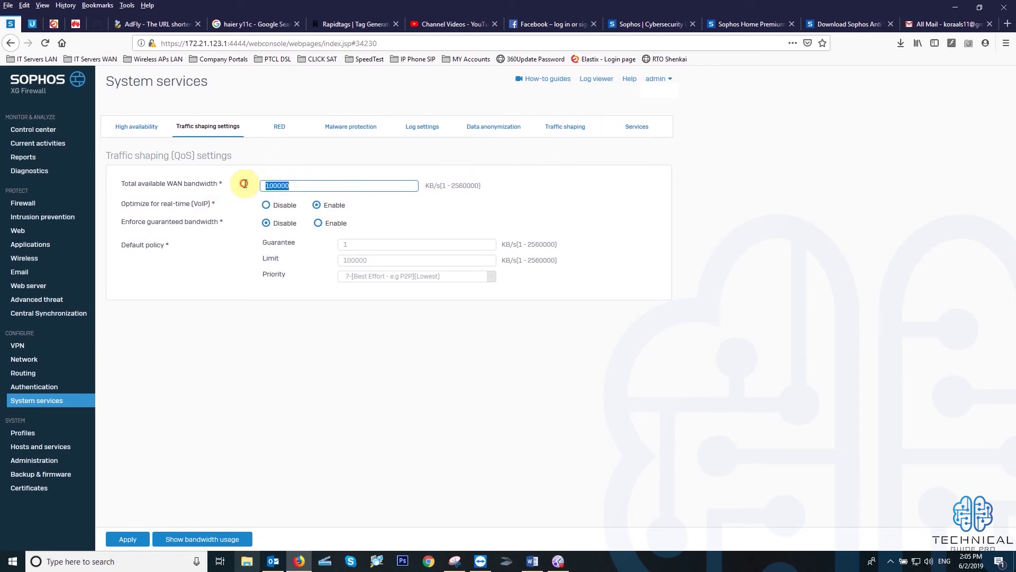
pyautogui.click(276, 182)
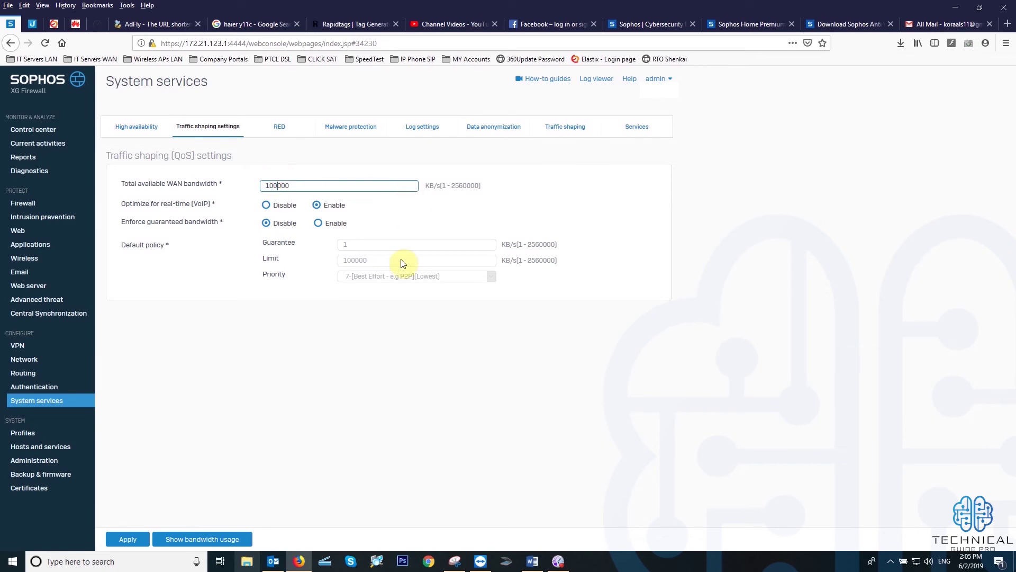
# View the RED configuration and the primary antivirus engine choices under malware protection
pyautogui.click(279, 126)
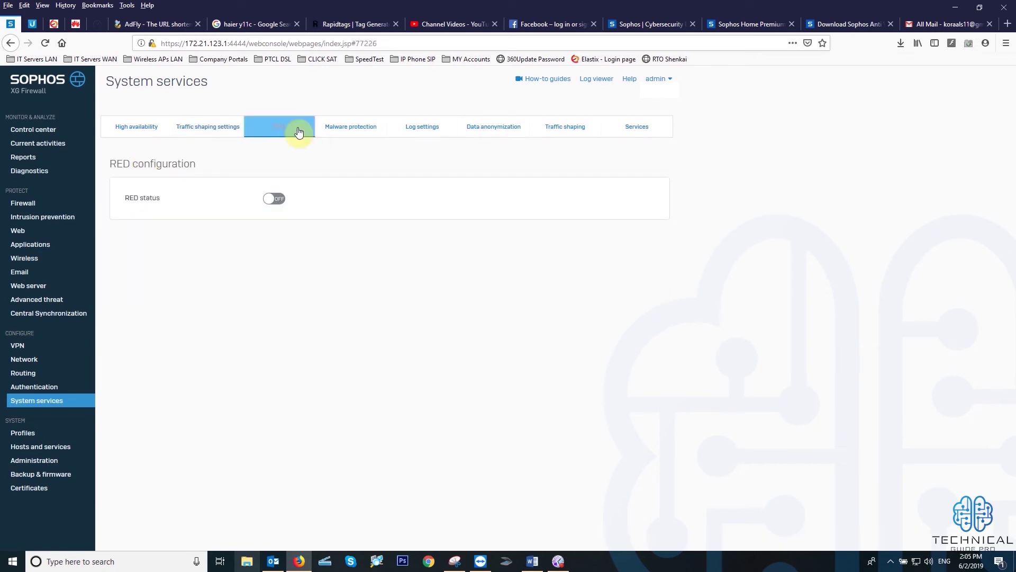
pyautogui.click(356, 133)
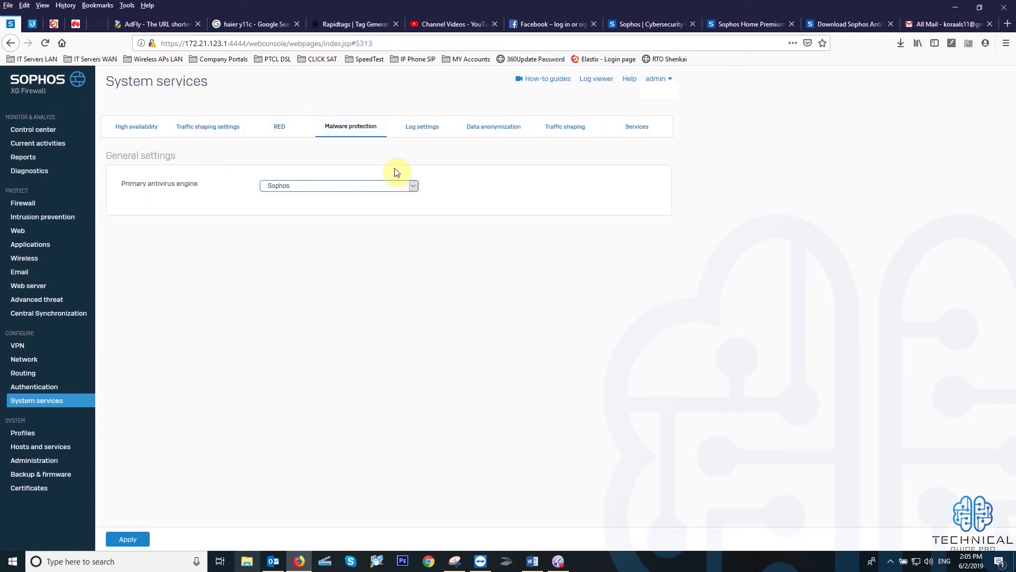
pyautogui.click(413, 185)
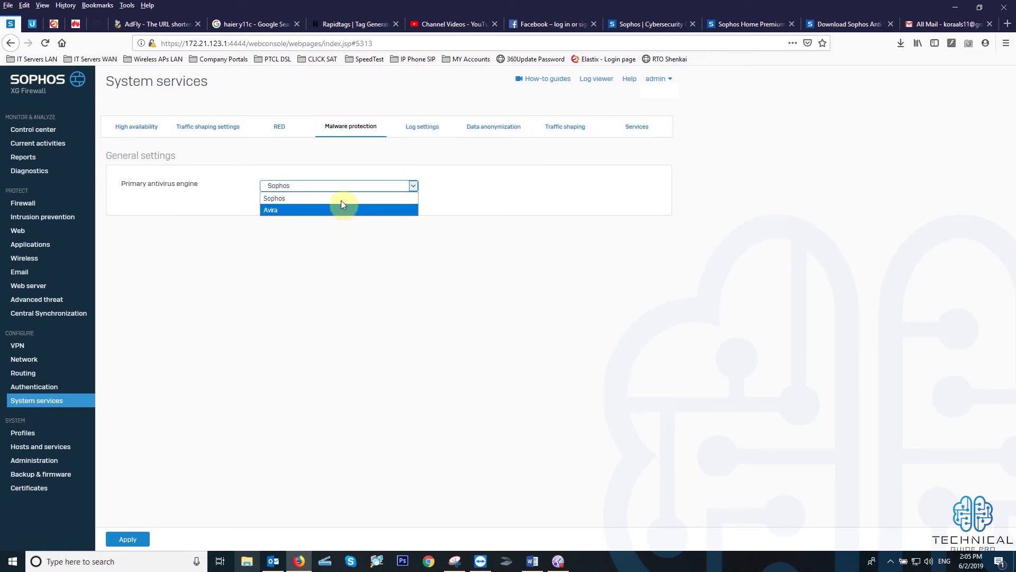
# Review the syslog servers and the full list of log types in the log settings, and view the data anonymization settings
pyautogui.click(423, 126)
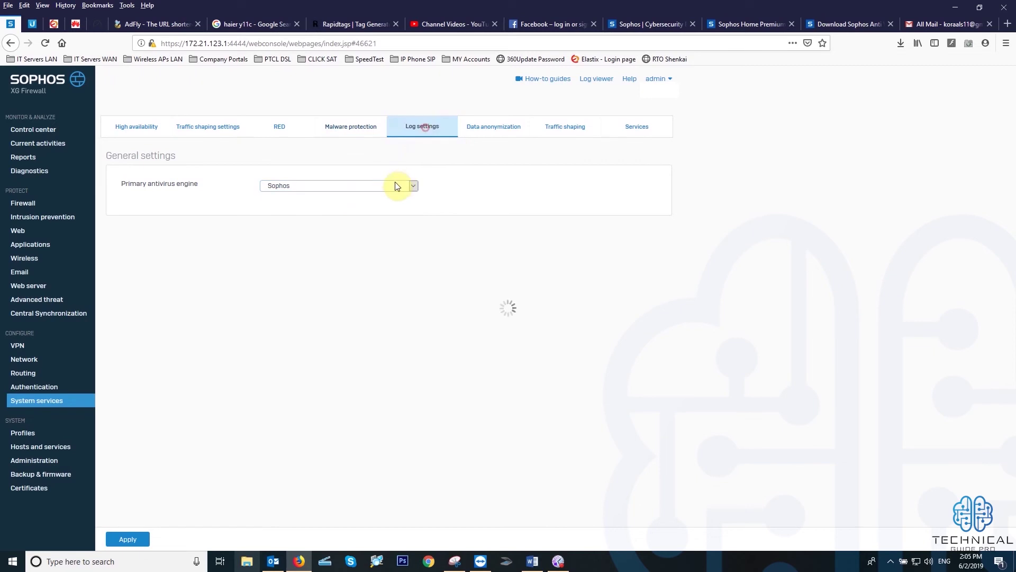
pyautogui.scroll(-2, 410, 325)
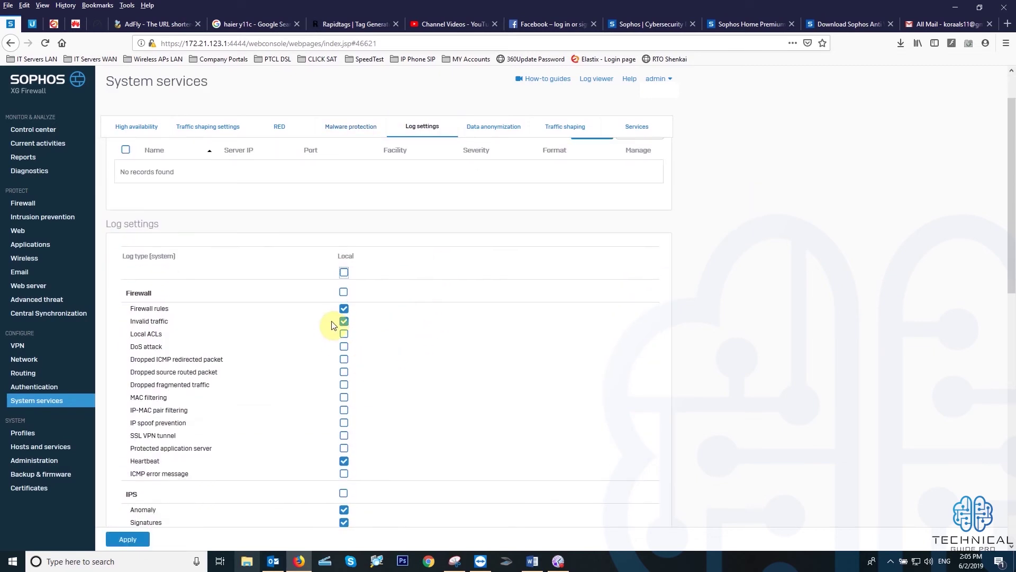
pyautogui.scroll(-6, 345, 367)
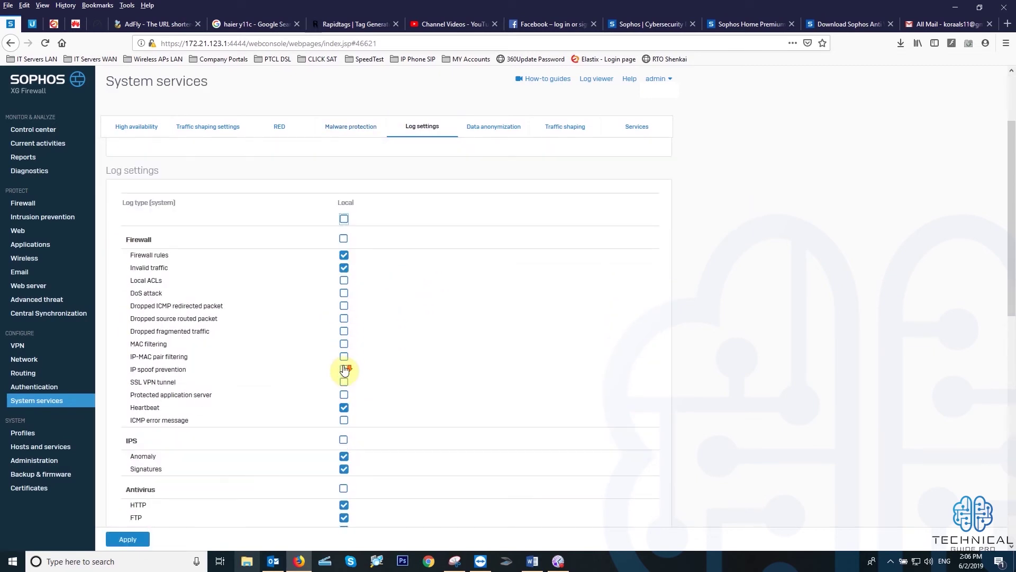
pyautogui.scroll(-5, 339, 397)
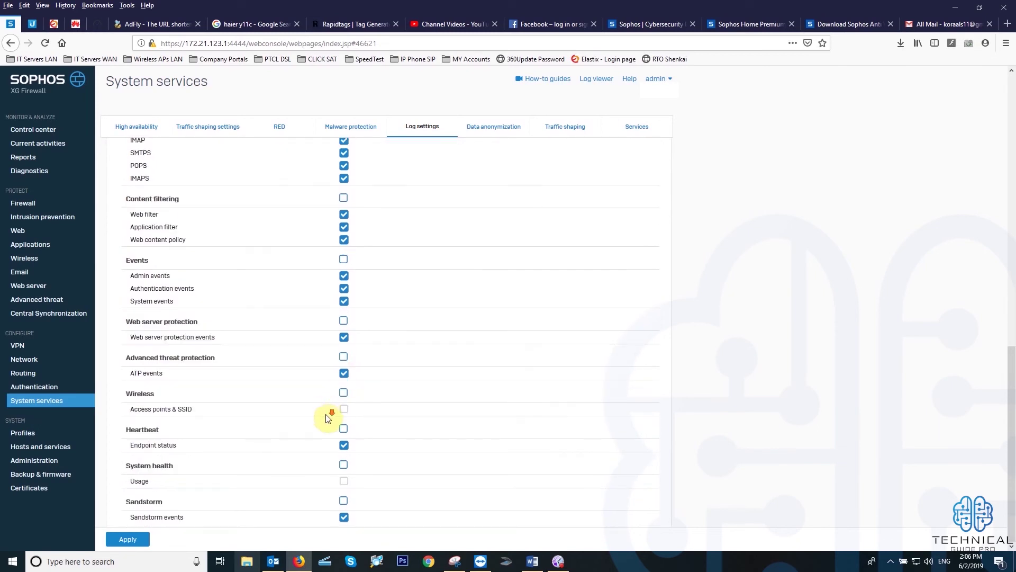
pyautogui.scroll(12, 332, 420)
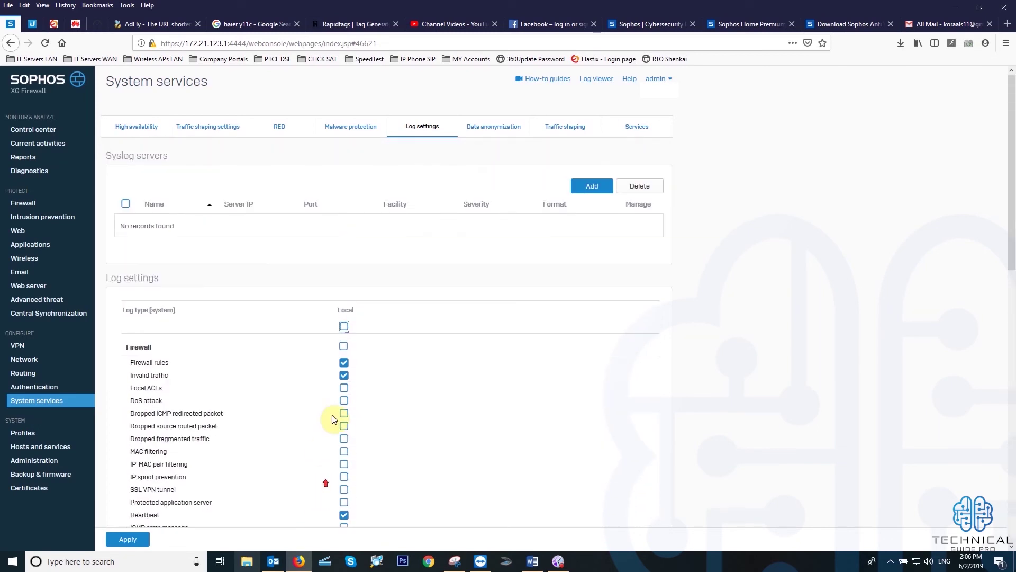
pyautogui.click(508, 130)
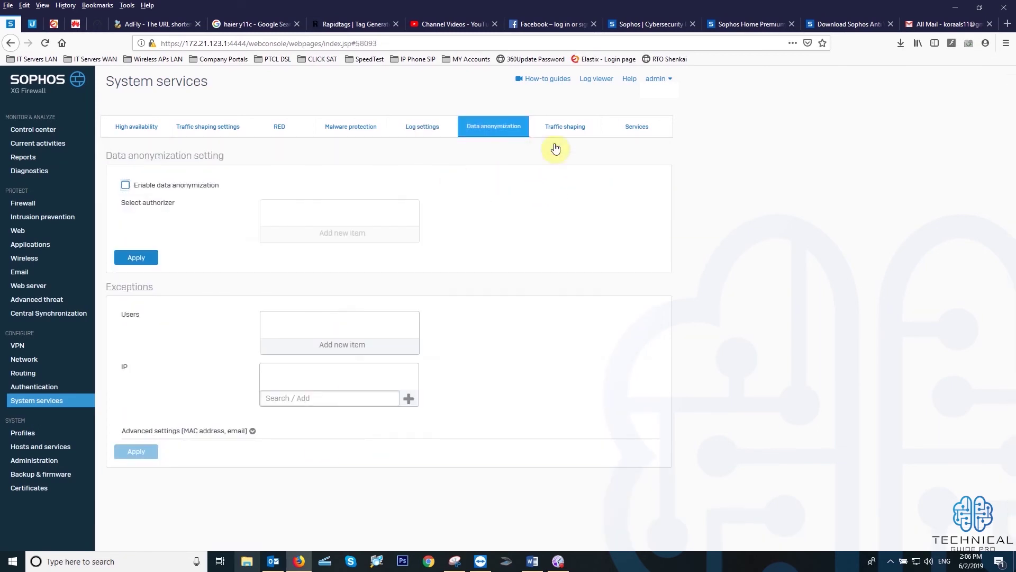
# Review the traffic shaping policies with their bandwidth limits down to the streaming video entries, and view the status of the system services
pyautogui.click(574, 129)
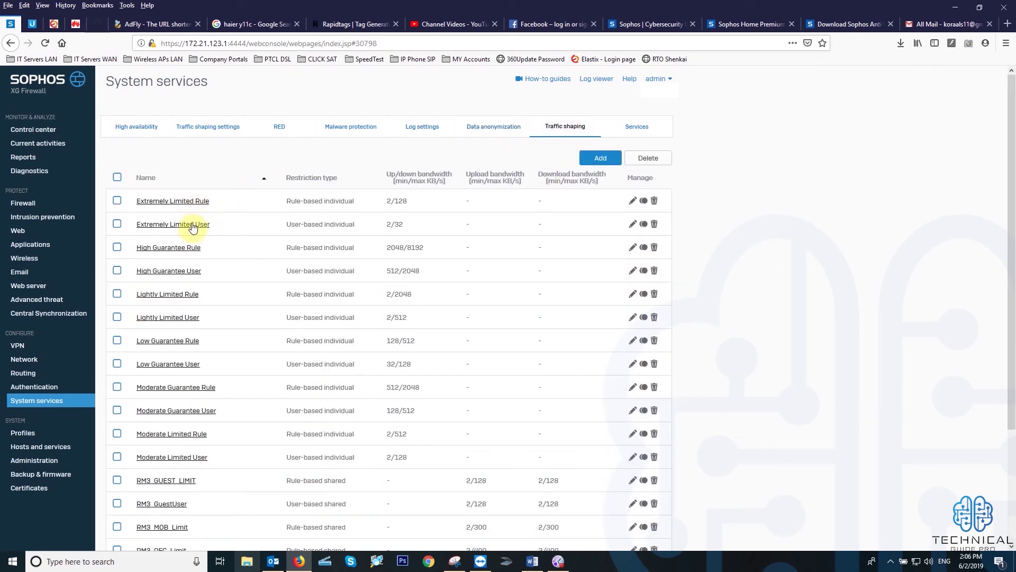
pyautogui.scroll(-2, 210, 363)
pyautogui.scroll(-1, 189, 395)
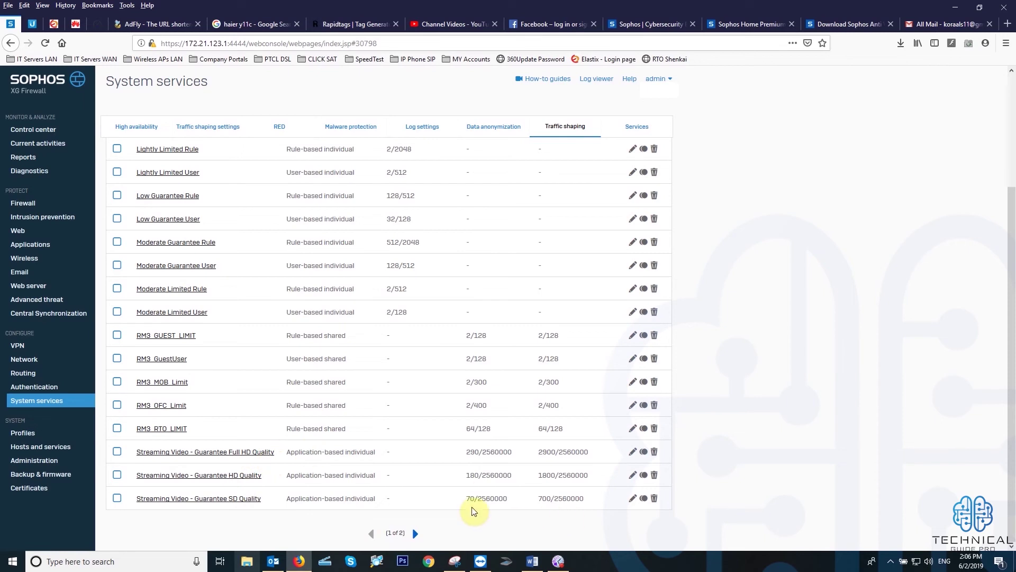
pyautogui.moveTo(470, 497); pyautogui.dragTo(594, 506)
pyautogui.click(514, 508)
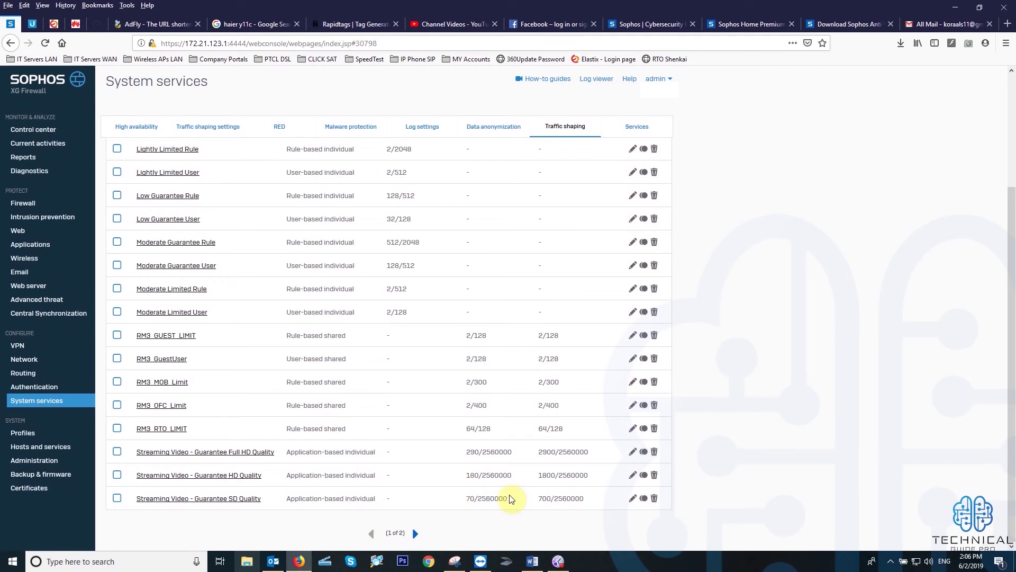
pyautogui.scroll(3, 190, 370)
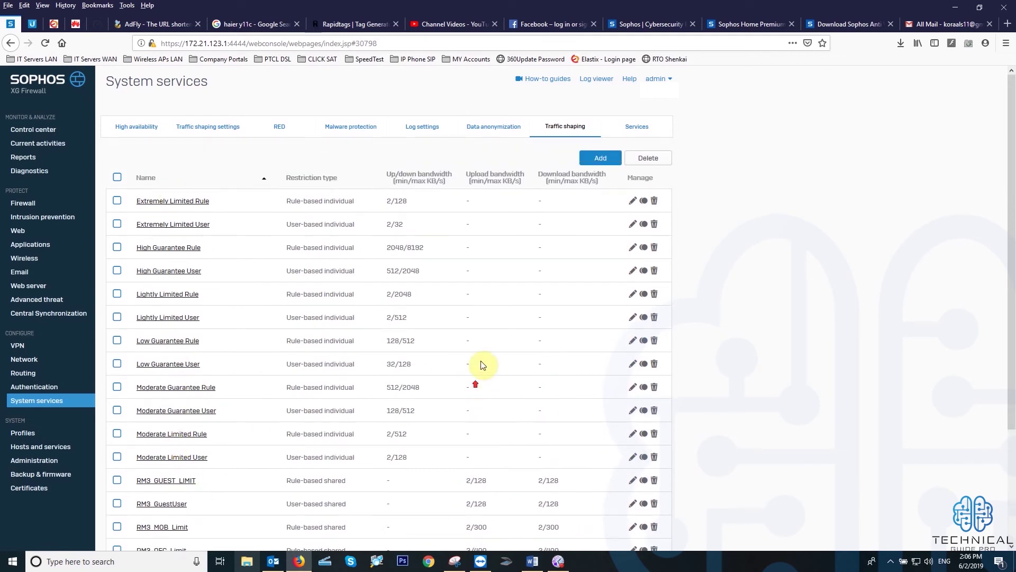
pyautogui.click(632, 126)
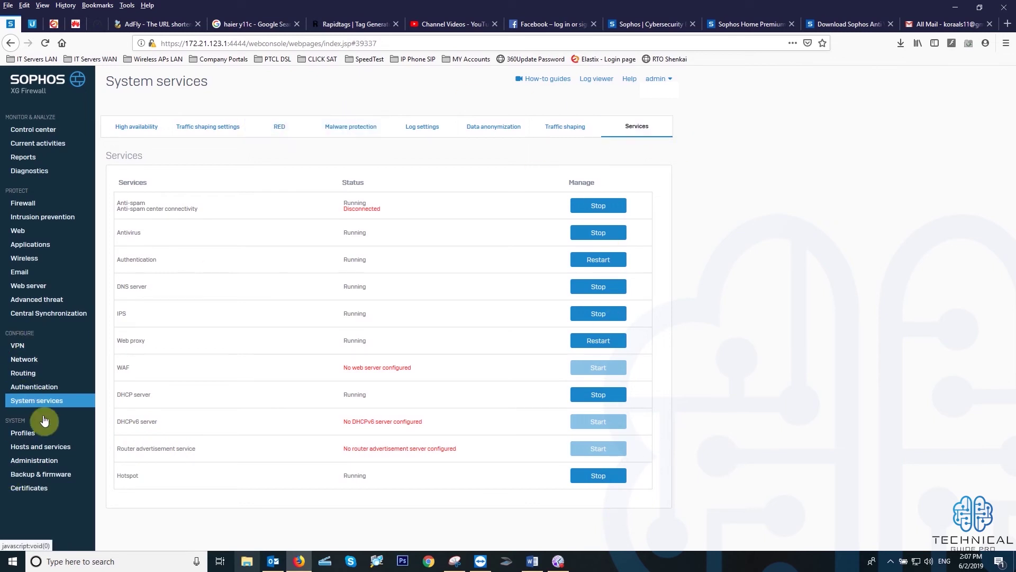
# View the profiles for schedule, access time, surfing quota, network traffic quota, network address translation and device access
pyautogui.click(48, 432)
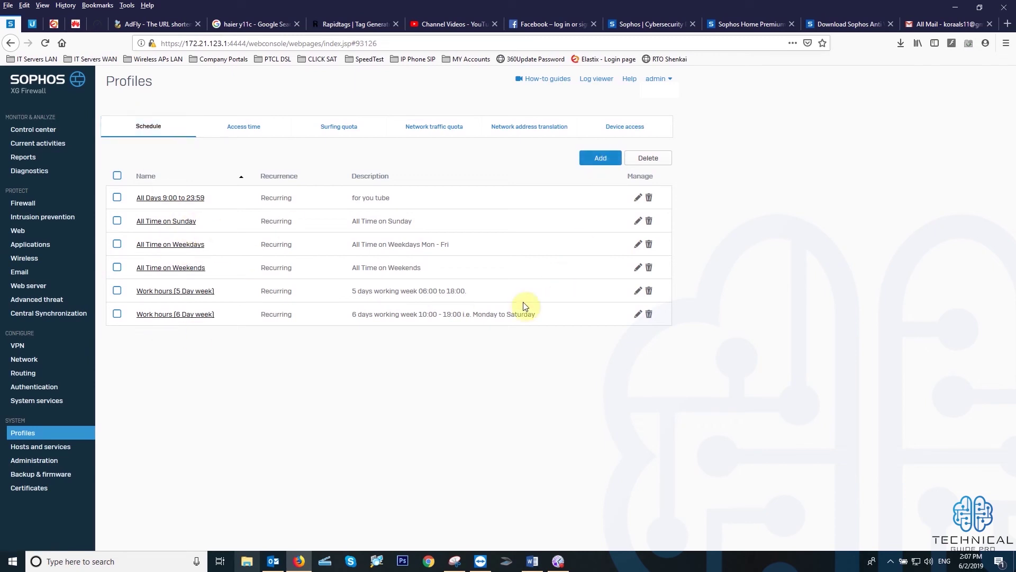
pyautogui.click(244, 130)
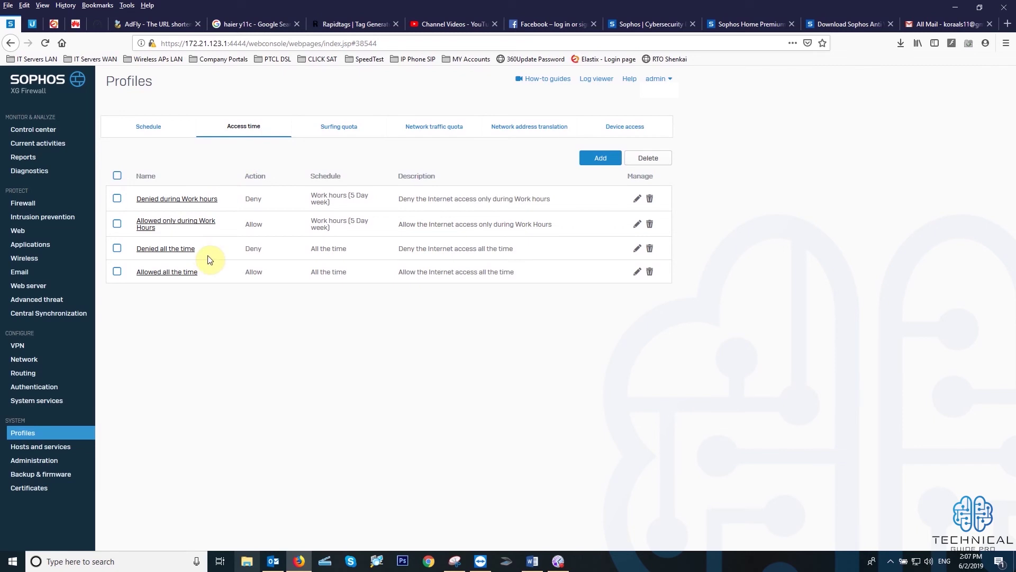
pyautogui.click(338, 127)
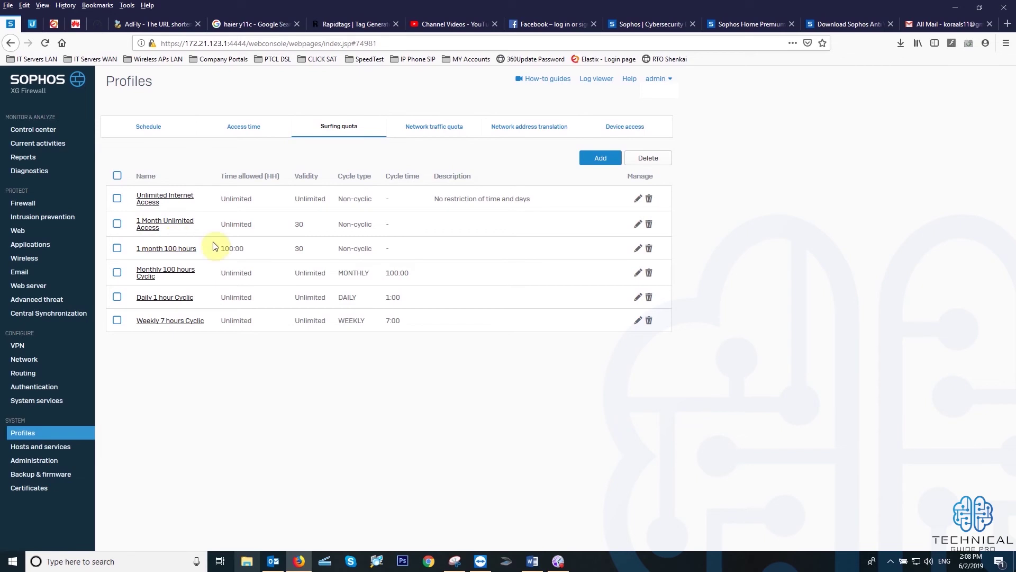
pyautogui.click(420, 128)
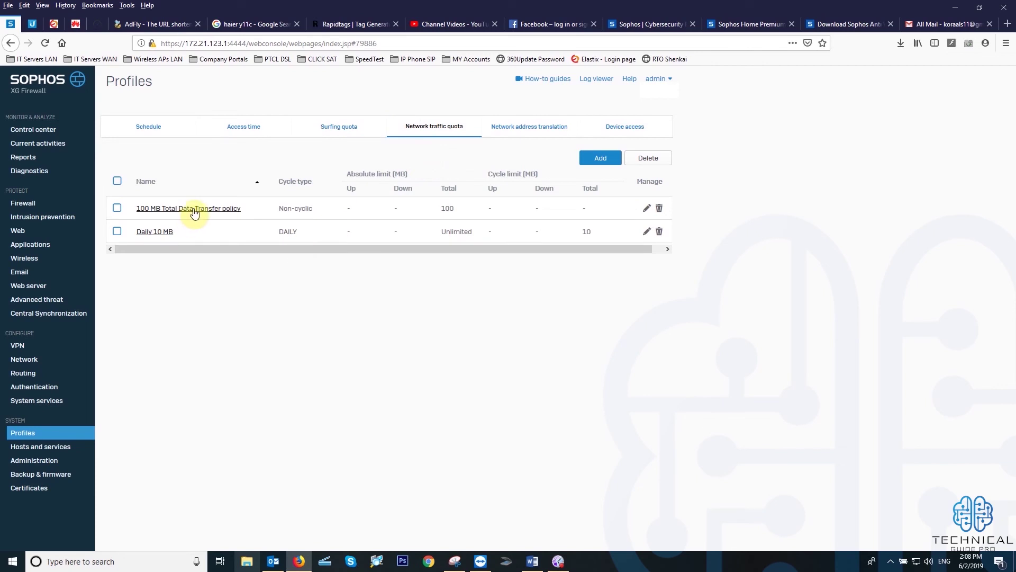
pyautogui.click(528, 128)
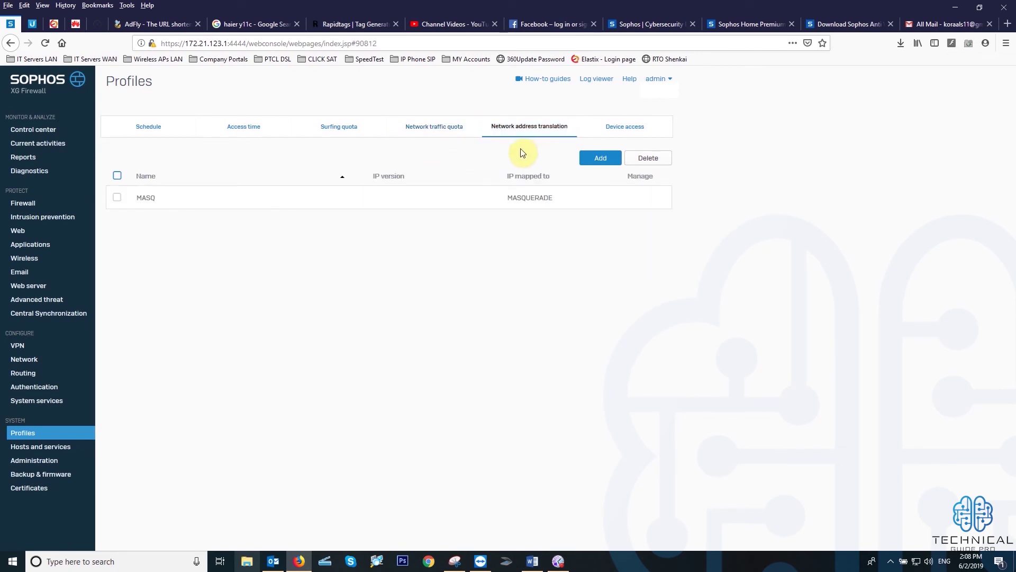
pyautogui.click(621, 136)
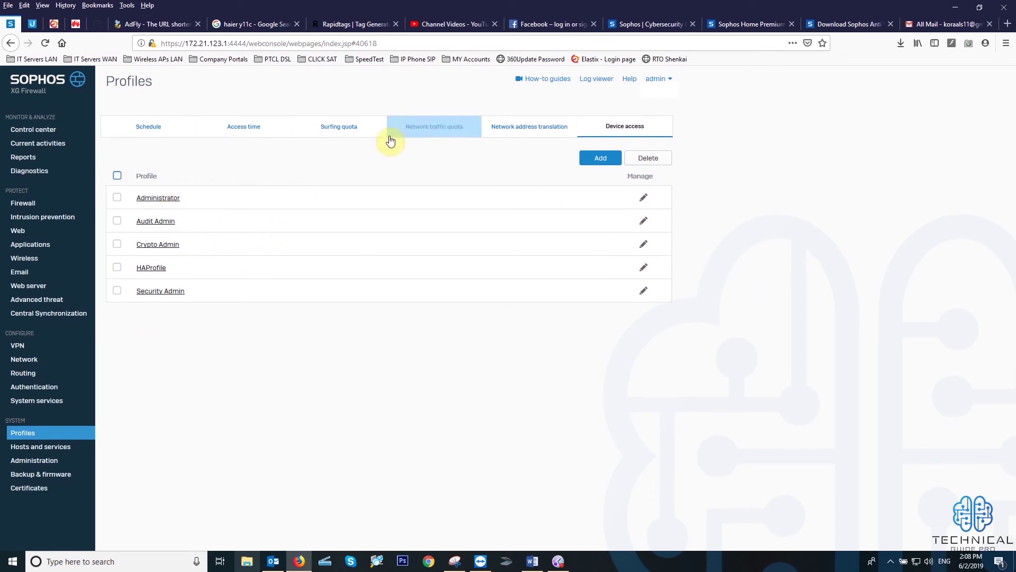
# Look through the list of IP hosts and their addresses in Hosts and services
pyautogui.click(42, 448)
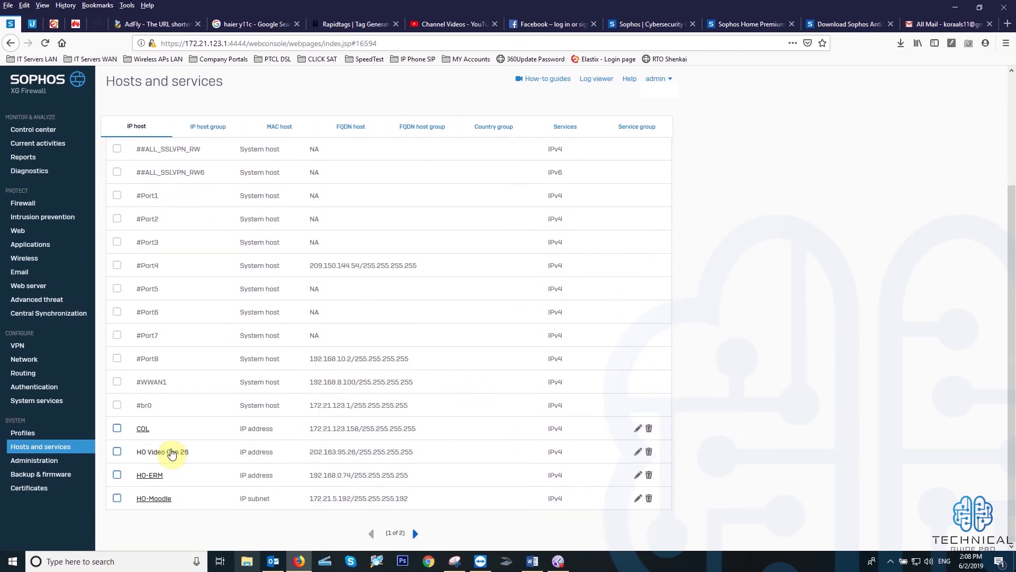
pyautogui.scroll(3, 170, 452)
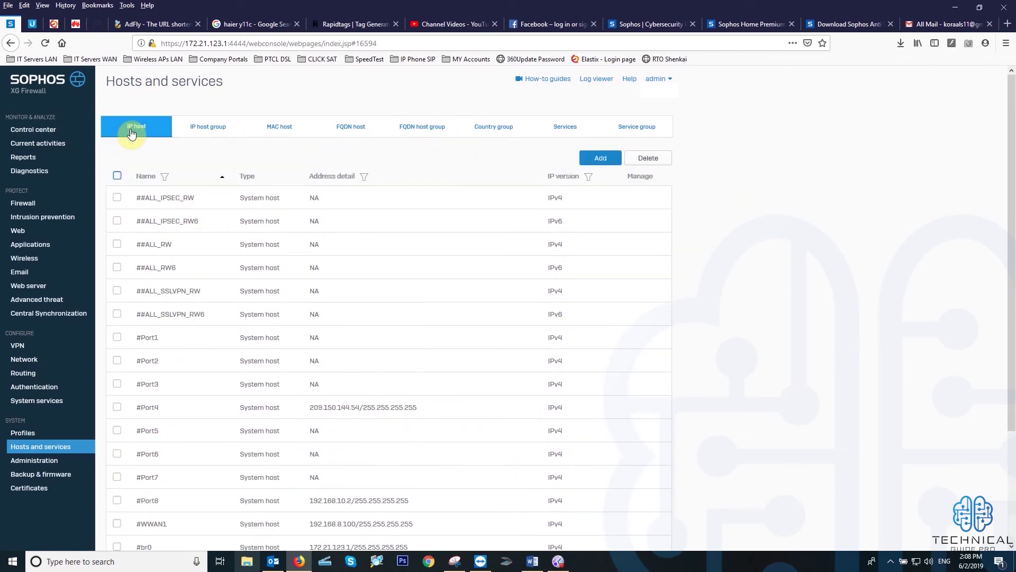
pyautogui.scroll(-1, 255, 379)
pyautogui.scroll(-2, 231, 375)
pyautogui.scroll(2, 208, 377)
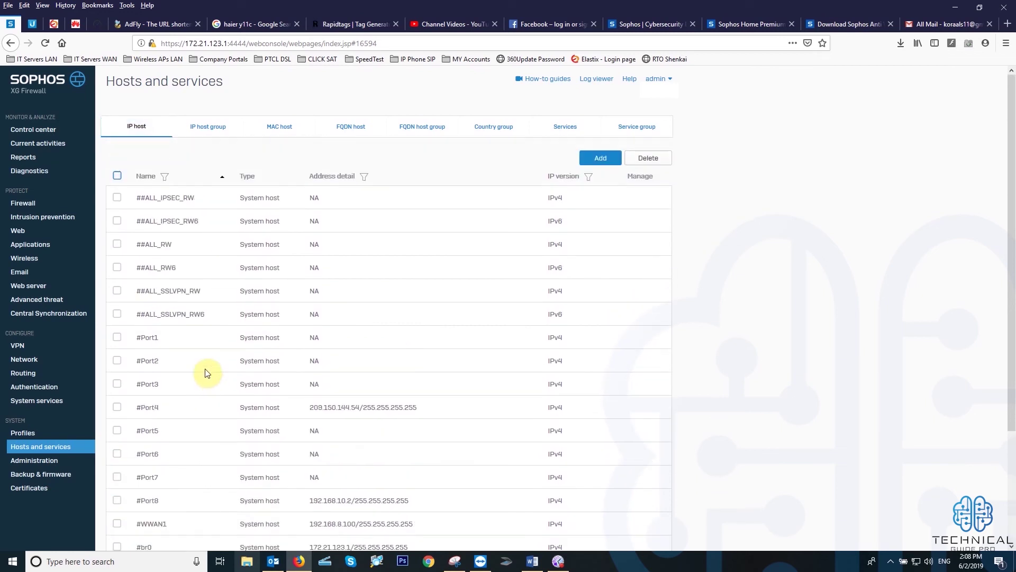
pyautogui.click(162, 126)
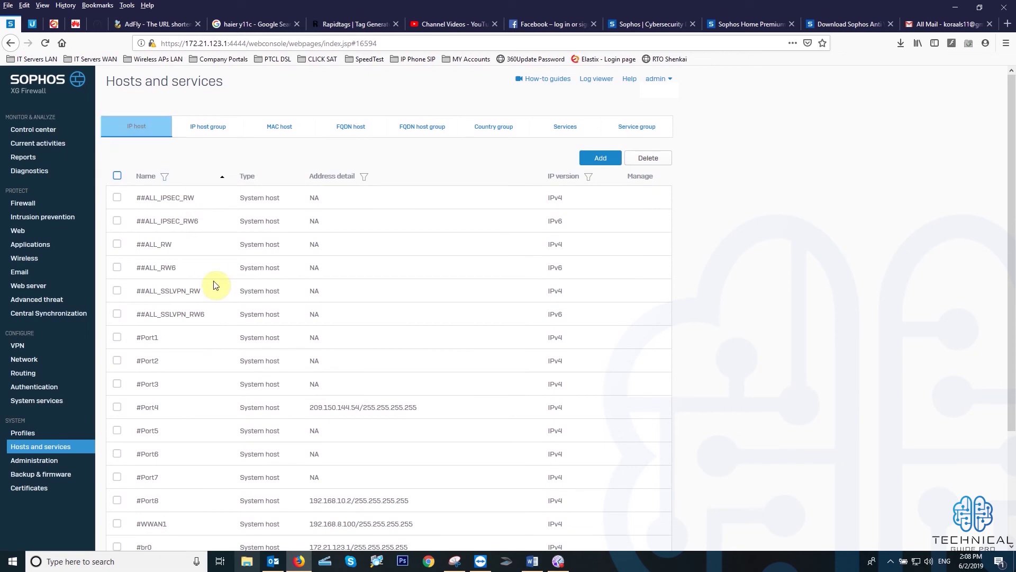
# View the IP host groups and look through the list of MAC hosts
pyautogui.click(209, 128)
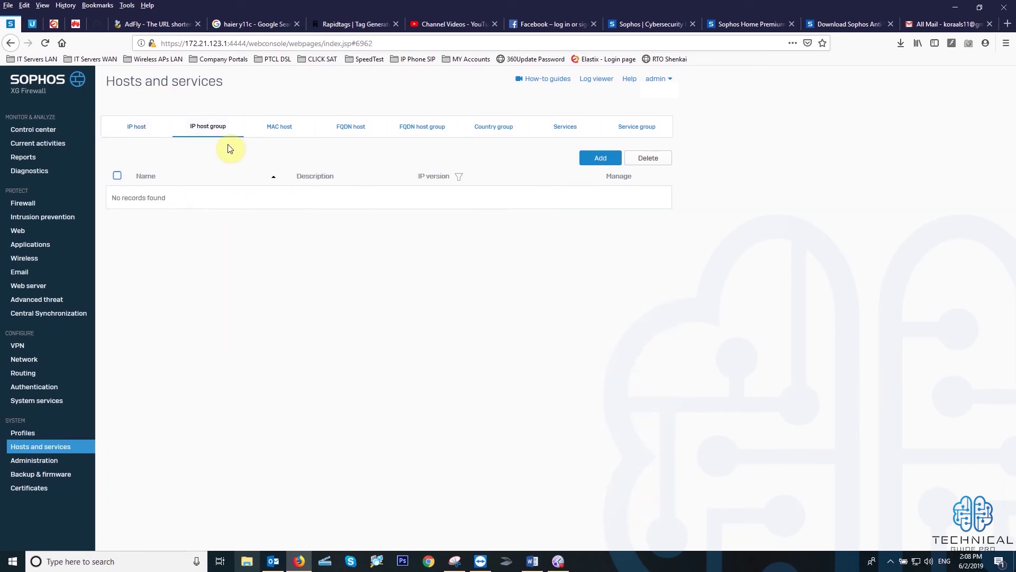
pyautogui.click(279, 129)
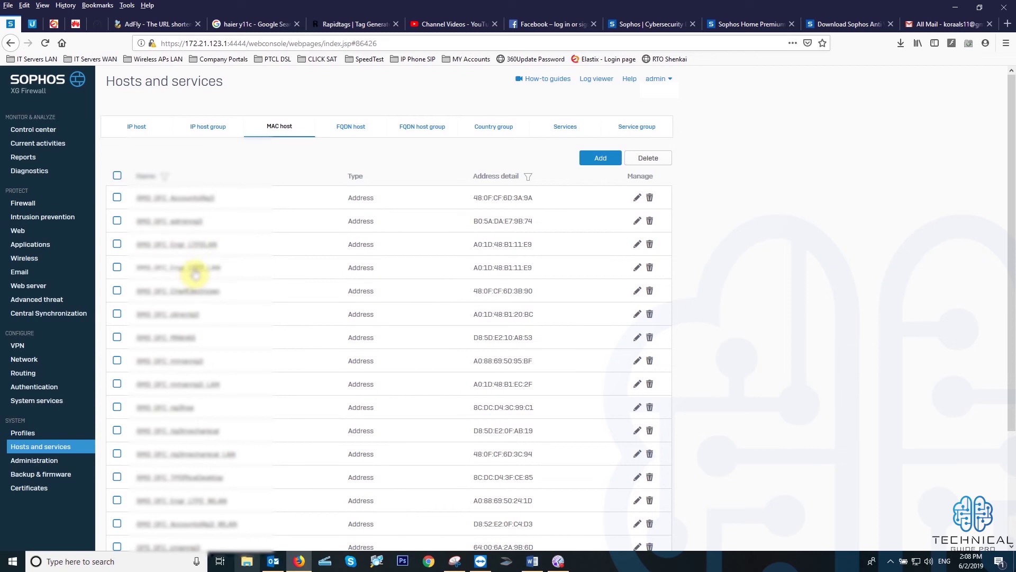
pyautogui.scroll(-3, 310, 307)
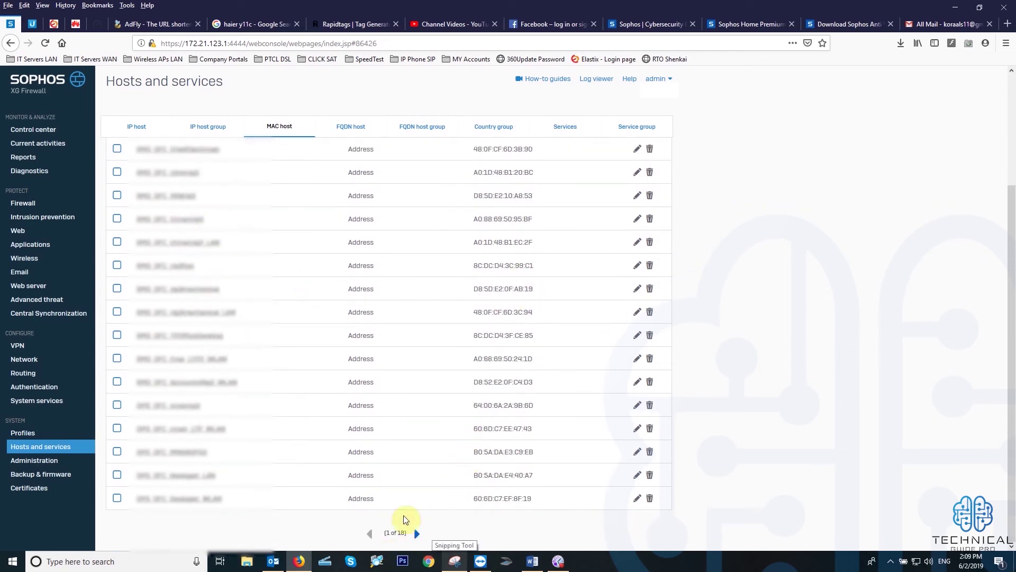
# Finish looking through the MAC hosts and view the FQDN hosts, FQDN host groups and country groups
pyautogui.scroll(3, 487, 399)
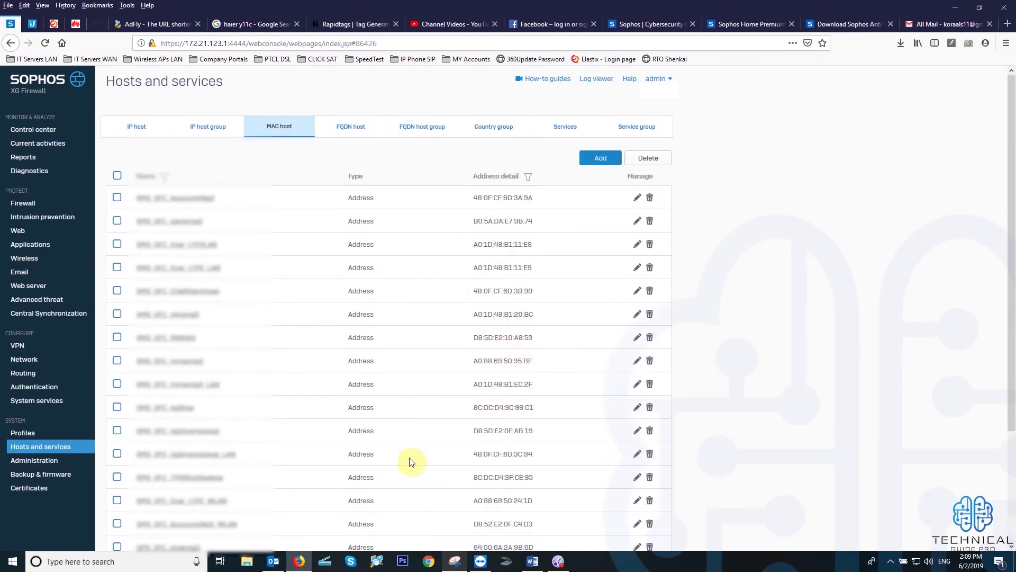
pyautogui.scroll(-3, 418, 453)
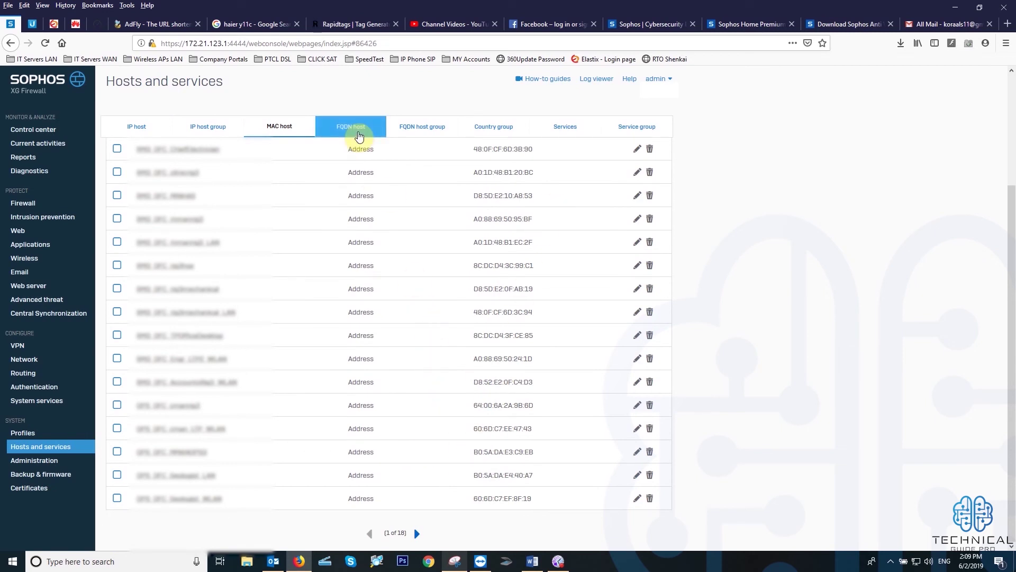
pyautogui.click(359, 136)
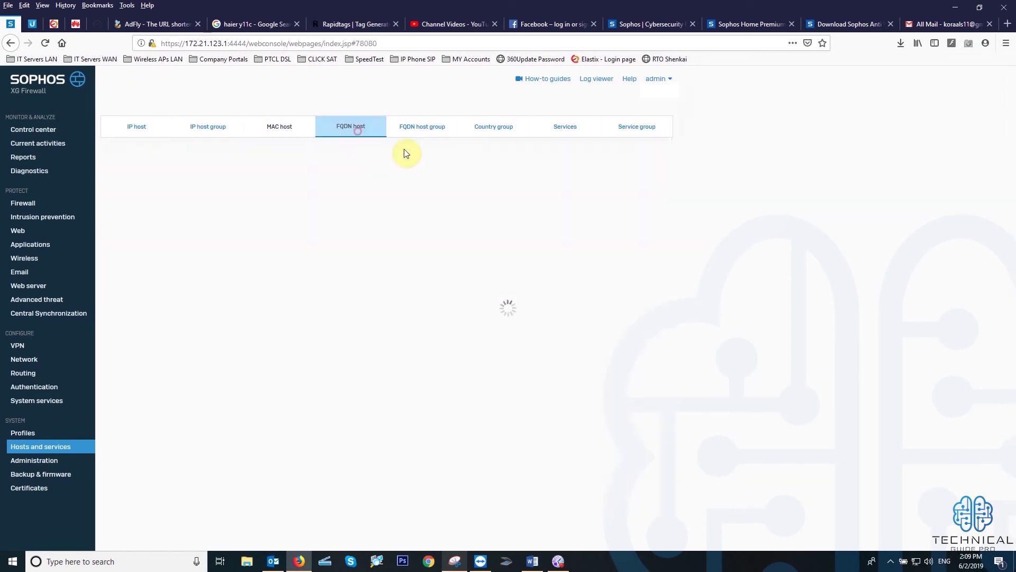
pyautogui.scroll(-3, 364, 361)
pyautogui.scroll(5, 365, 365)
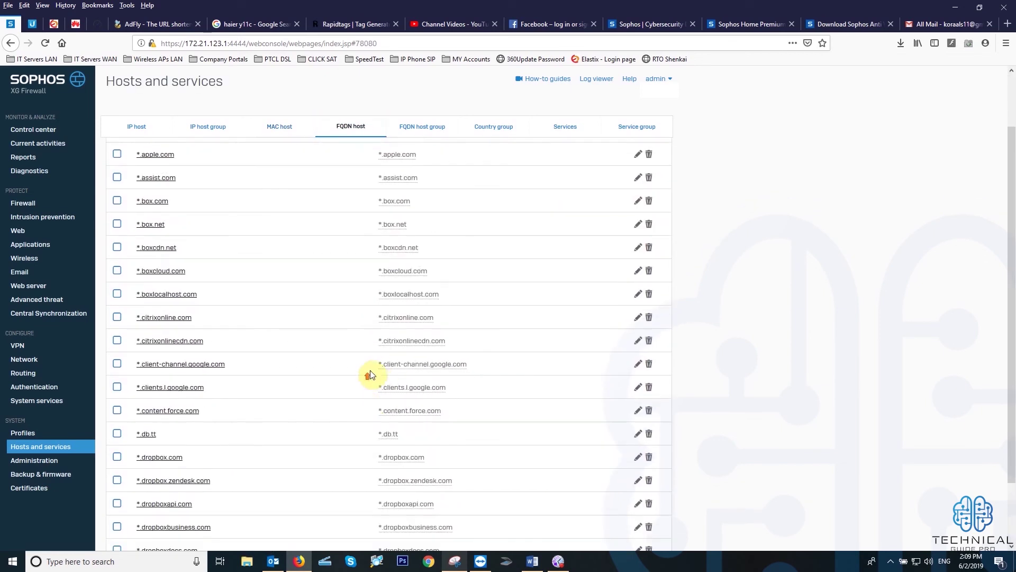
pyautogui.click(422, 127)
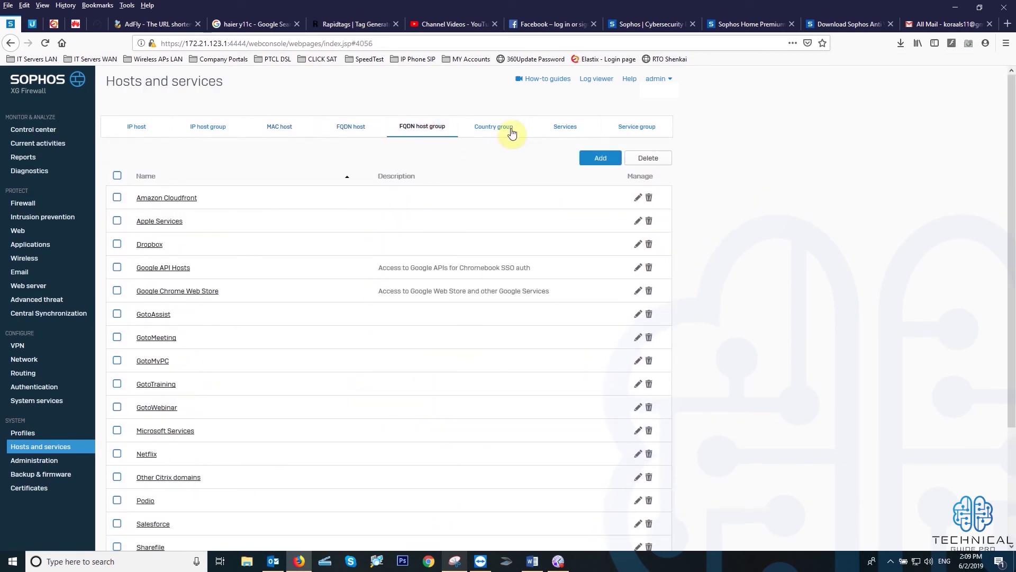
pyautogui.click(504, 129)
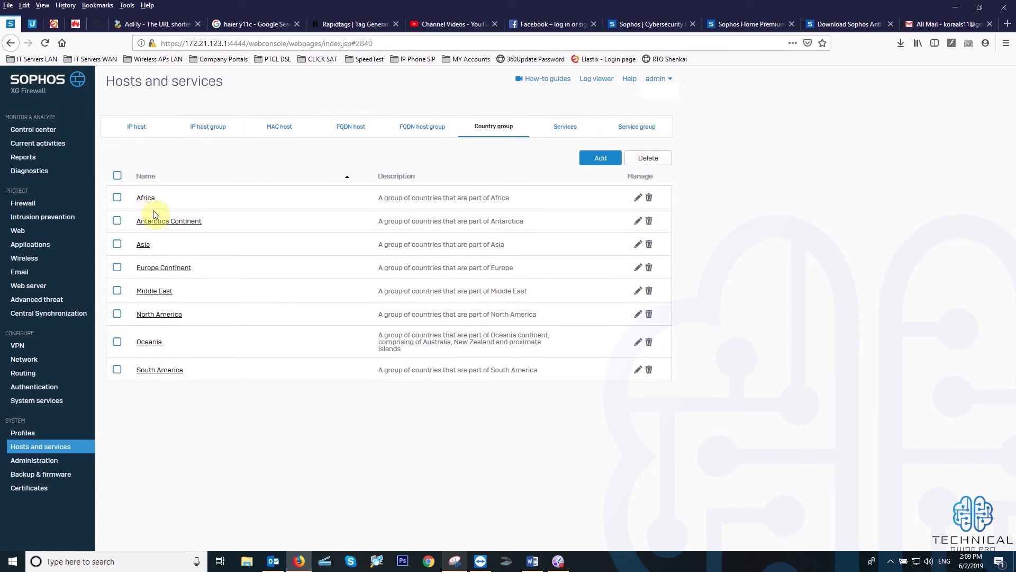
# Look through the list of services with their protocols and port details, and view the service groups
pyautogui.click(577, 126)
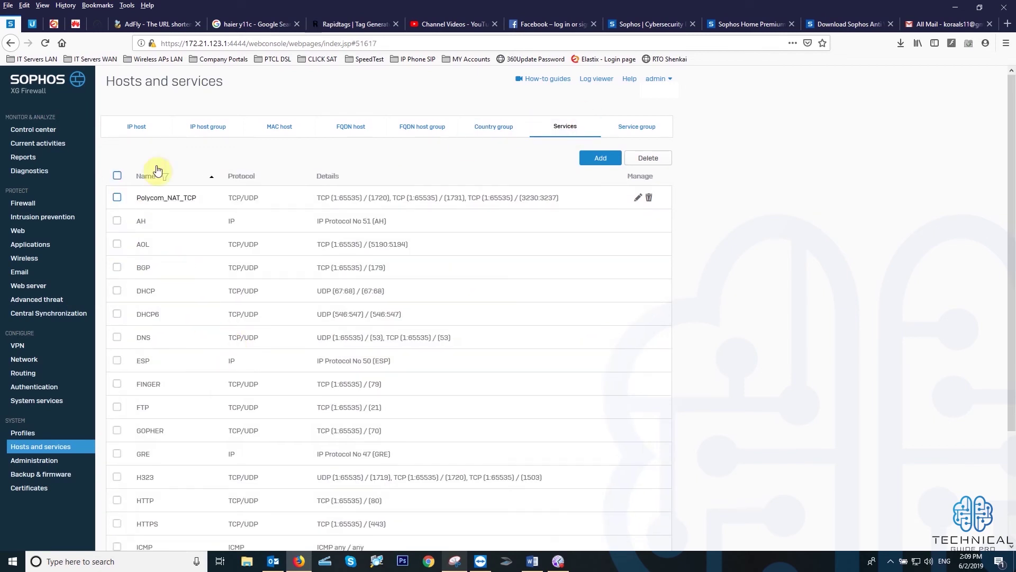
pyautogui.scroll(-5, 163, 275)
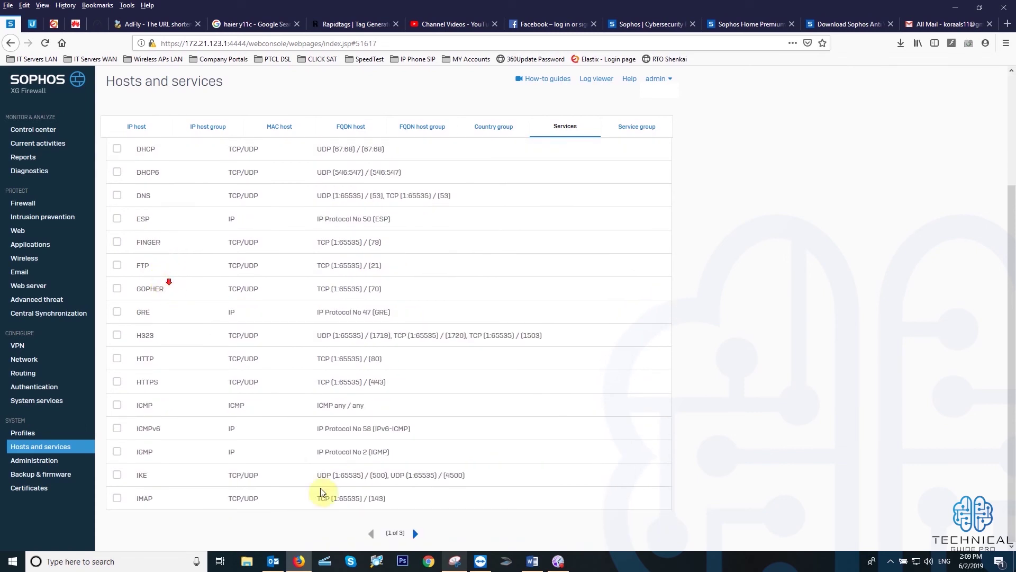
pyautogui.scroll(5, 336, 483)
pyautogui.scroll(-5, 439, 476)
pyautogui.scroll(5, 414, 472)
pyautogui.click(636, 127)
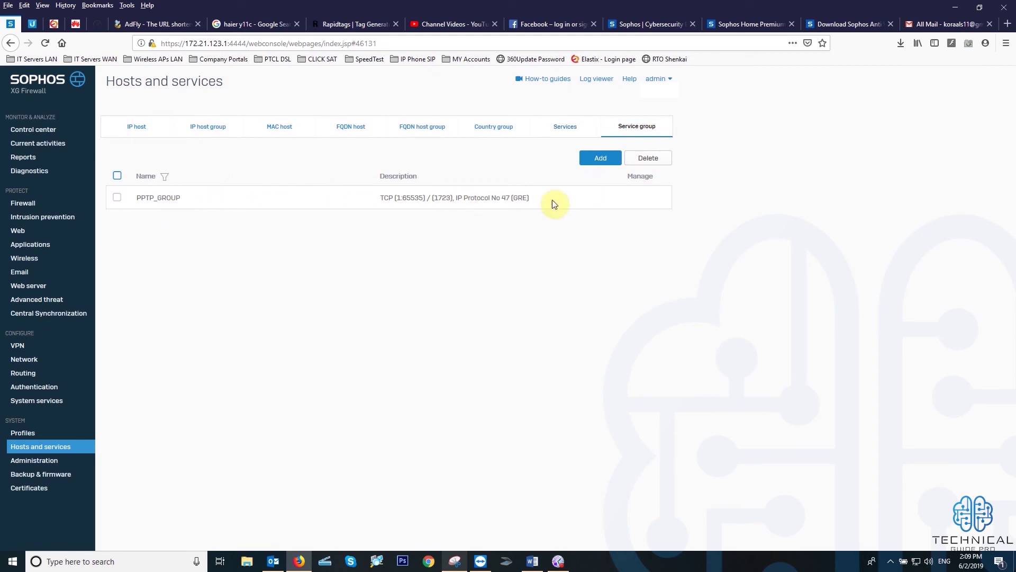
# Review the expiration date of each licensed module in the Administration licensing details and synchronize the module subscriptions
pyautogui.click(32, 460)
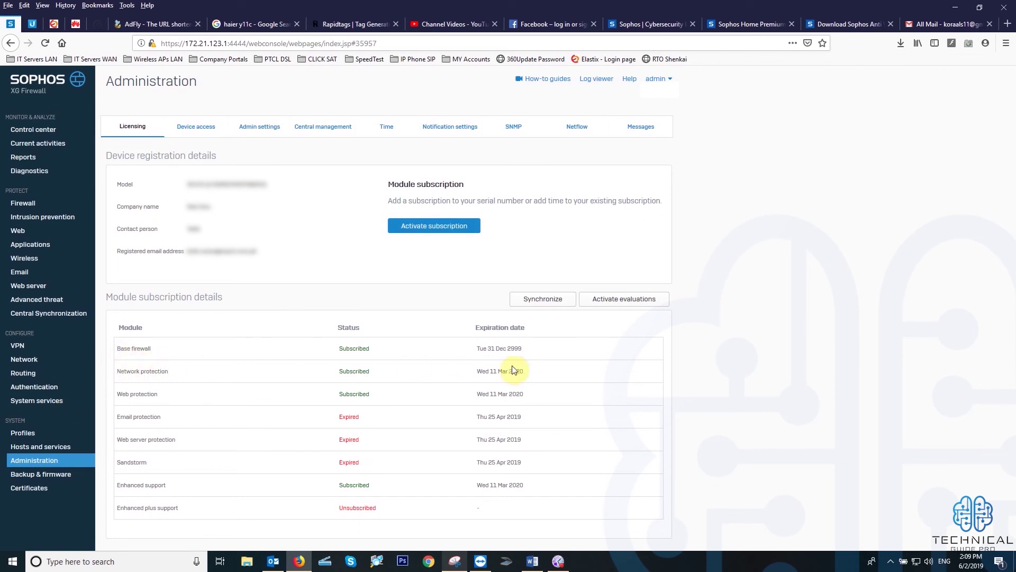
pyautogui.moveTo(524, 346); pyautogui.dragTo(483, 350)
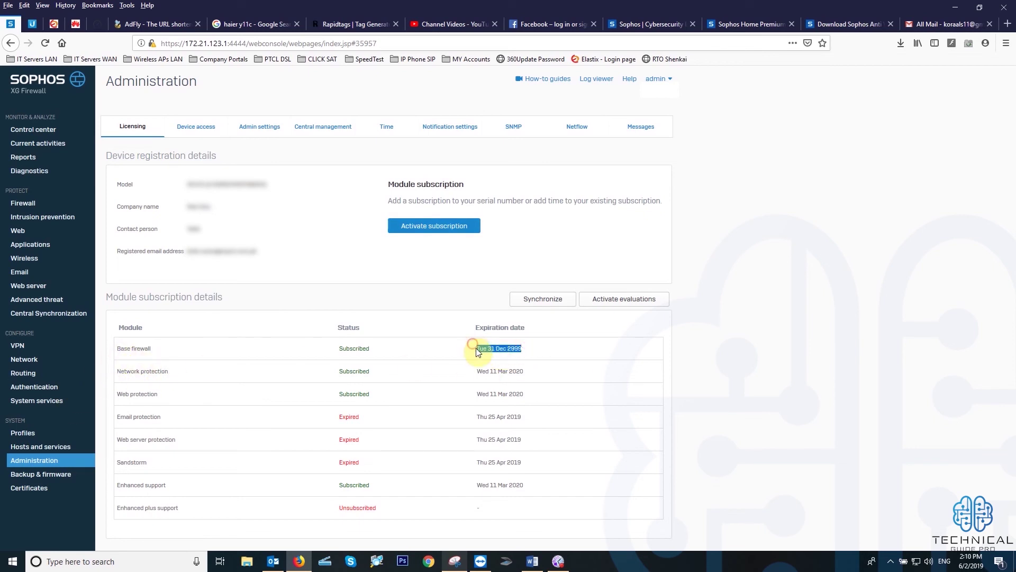
pyautogui.moveTo(476, 370); pyautogui.dragTo(528, 370)
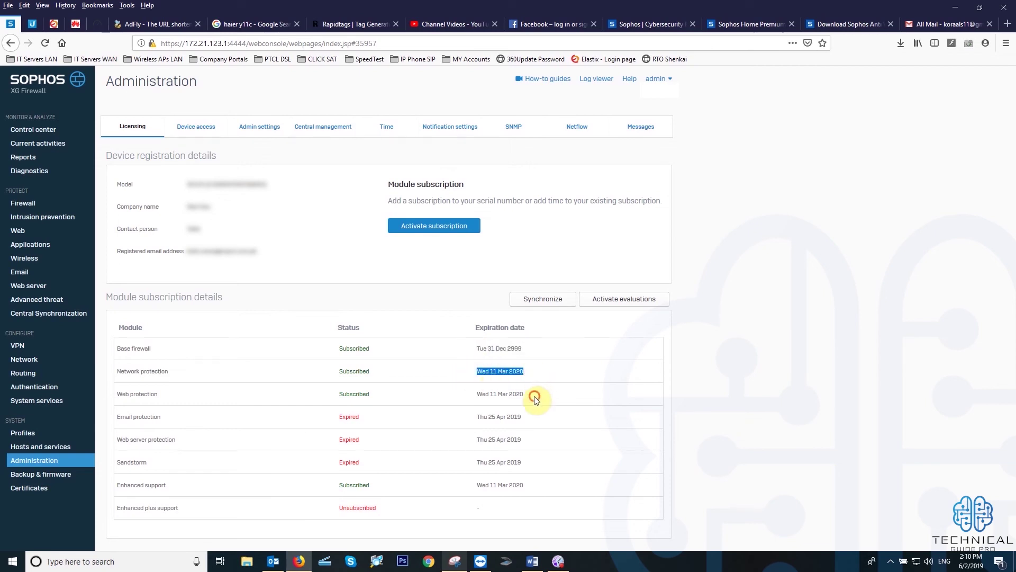
pyautogui.moveTo(529, 419); pyautogui.dragTo(479, 417)
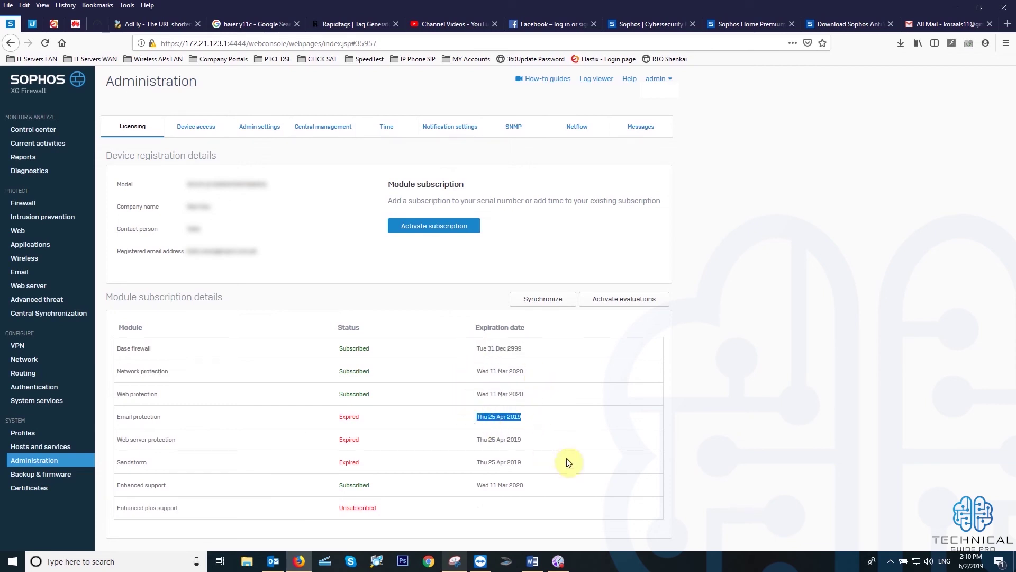
pyautogui.moveTo(546, 445); pyautogui.dragTo(447, 446)
pyautogui.moveTo(526, 462); pyautogui.dragTo(426, 483)
pyautogui.moveTo(533, 484); pyautogui.dragTo(465, 484)
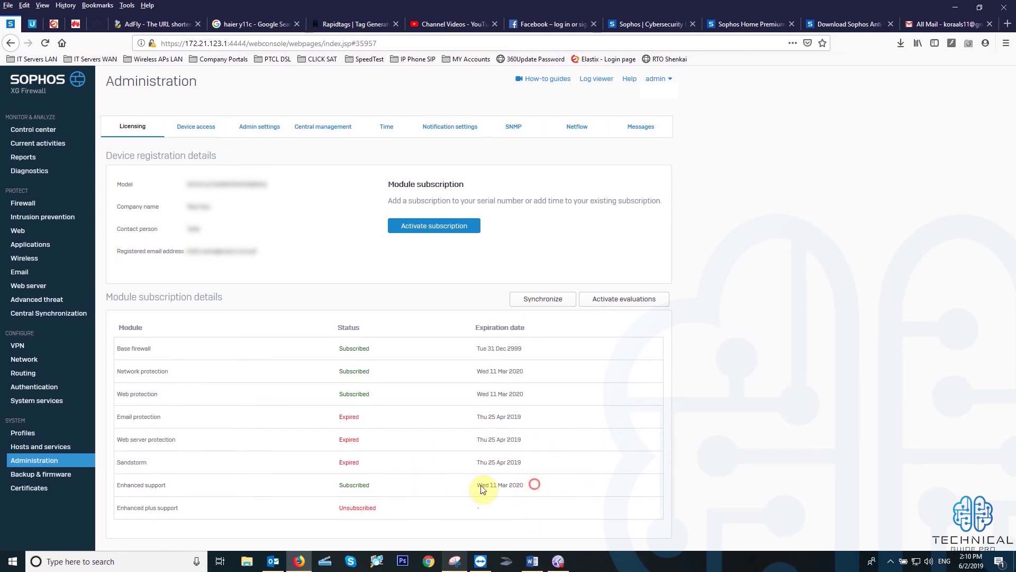
pyautogui.click(543, 463)
pyautogui.click(543, 302)
# Review the device access settings: the local service ACL per zone, the default admin password and public key authentication
pyautogui.click(200, 127)
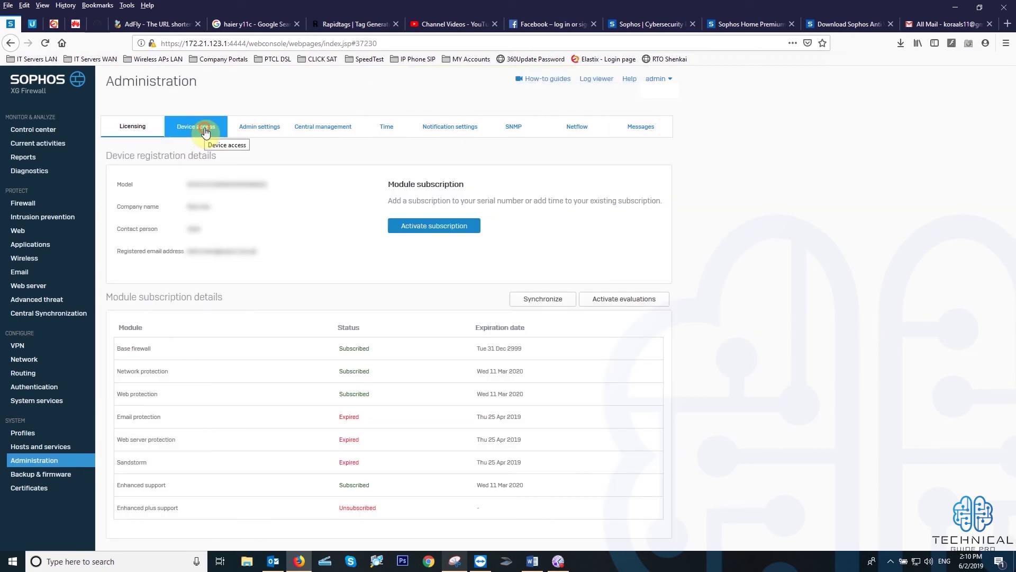
pyautogui.click(205, 132)
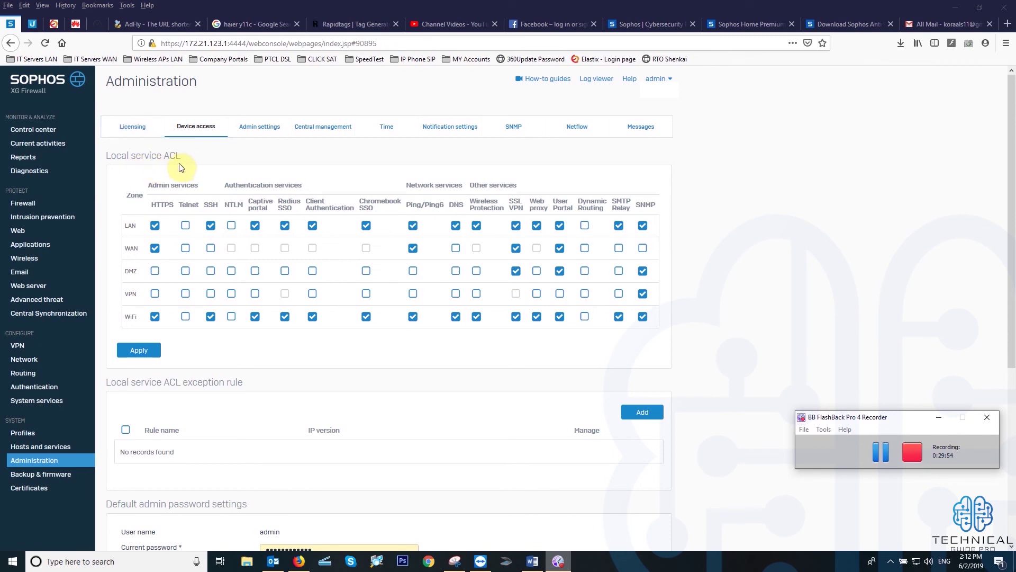
pyautogui.moveTo(187, 155); pyautogui.dragTo(69, 172)
pyautogui.click(249, 172)
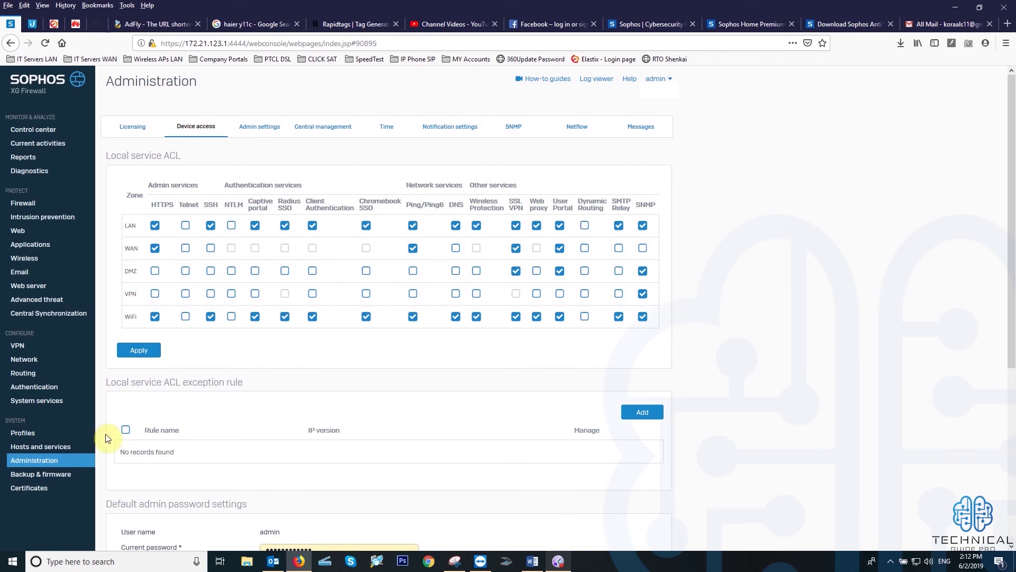
pyautogui.scroll(-5, 236, 362)
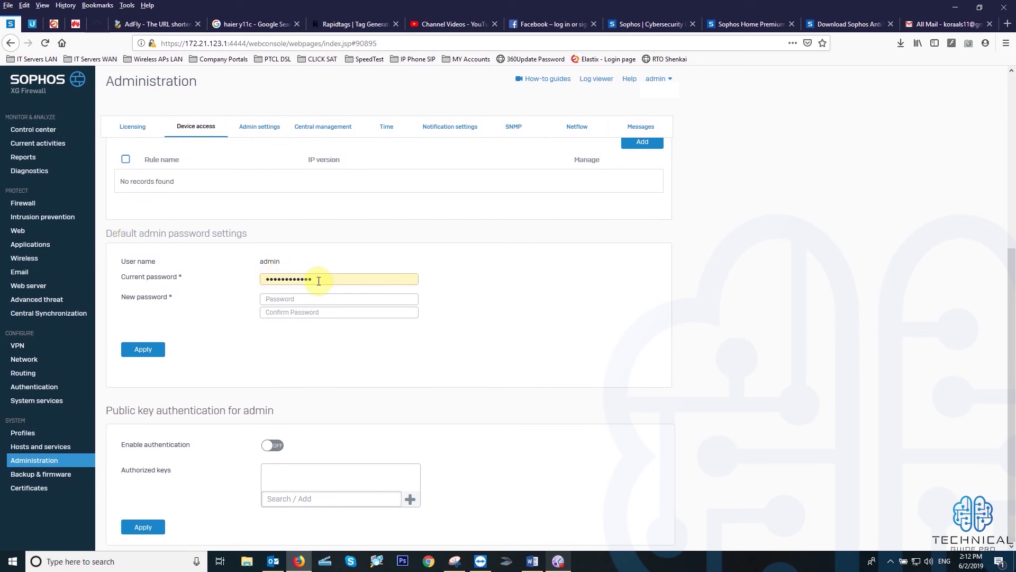
pyautogui.moveTo(320, 279); pyautogui.dragTo(224, 290)
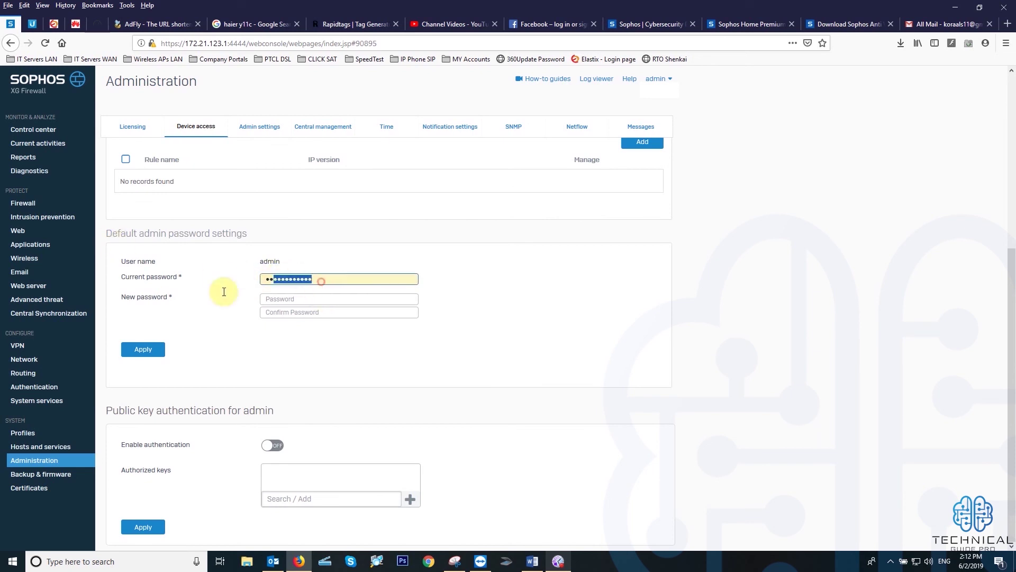
pyautogui.click(323, 345)
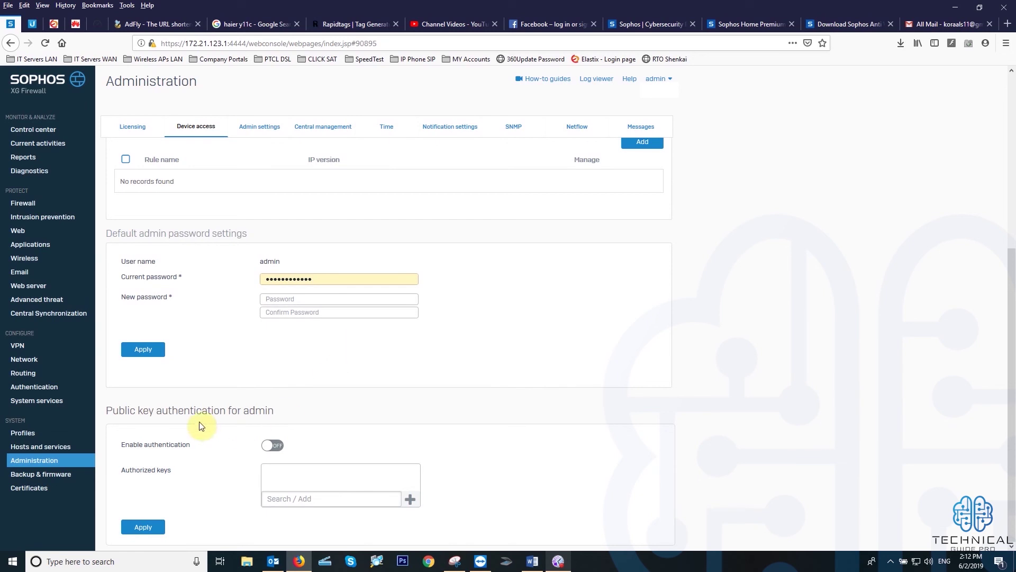
pyautogui.scroll(5, 371, 445)
# Review the admin settings, from hostname and console ports to login security, password complexity and login disclaimer
pyautogui.click(263, 131)
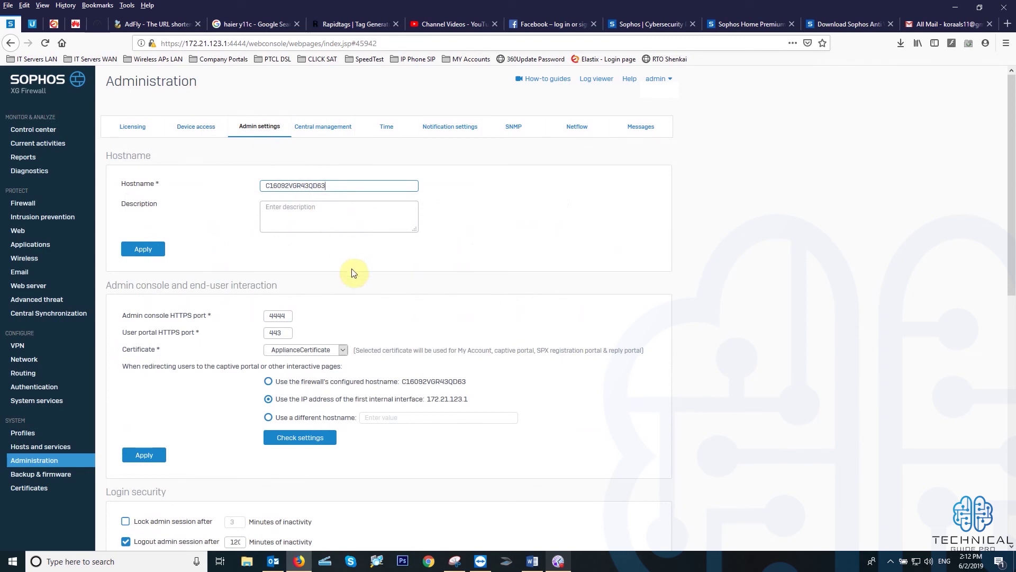
pyautogui.doubleClick(340, 186)
pyautogui.scroll(-3, 371, 344)
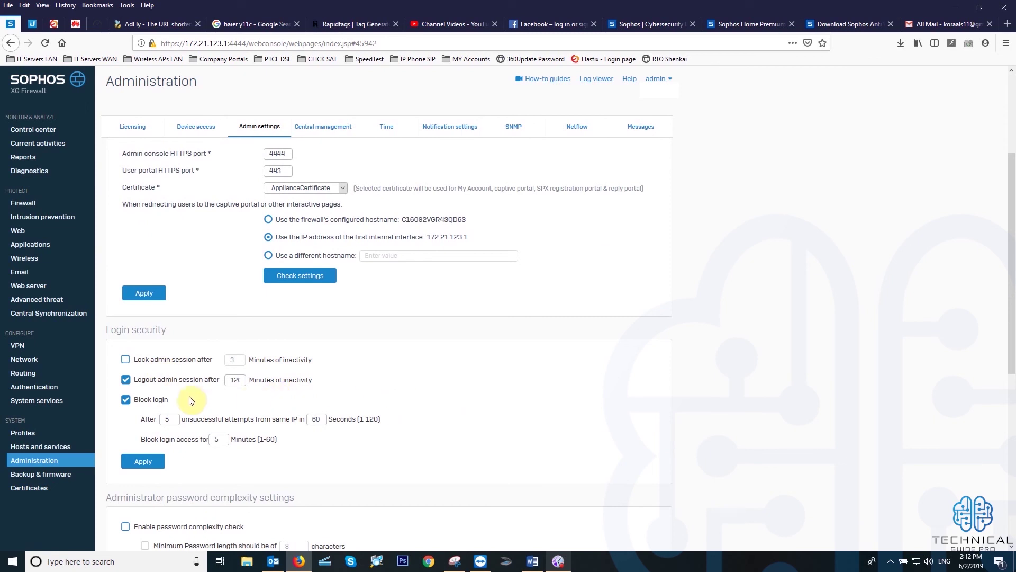
pyautogui.scroll(-1, 194, 388)
pyautogui.scroll(-6, 193, 388)
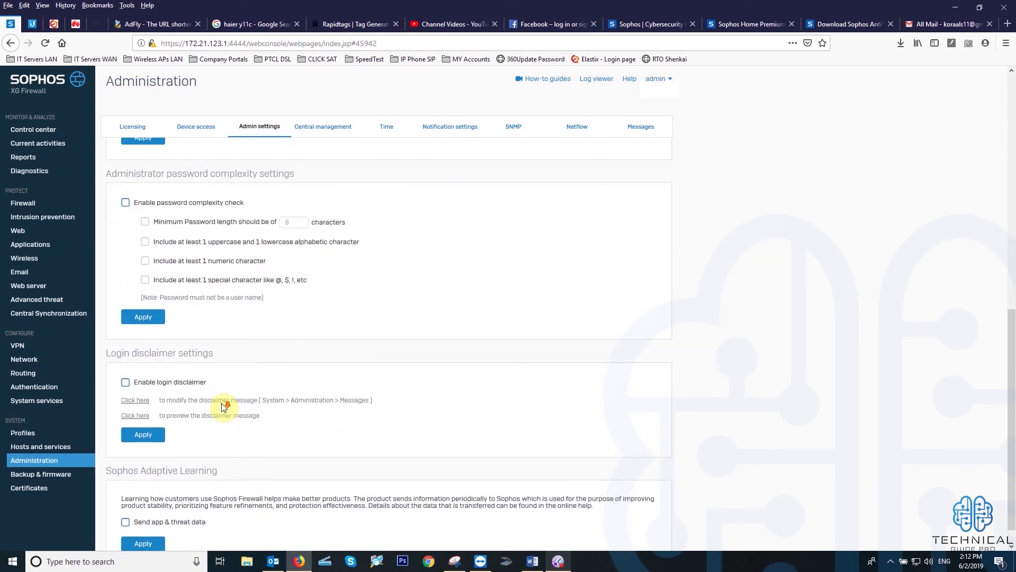
pyautogui.scroll(9, 223, 404)
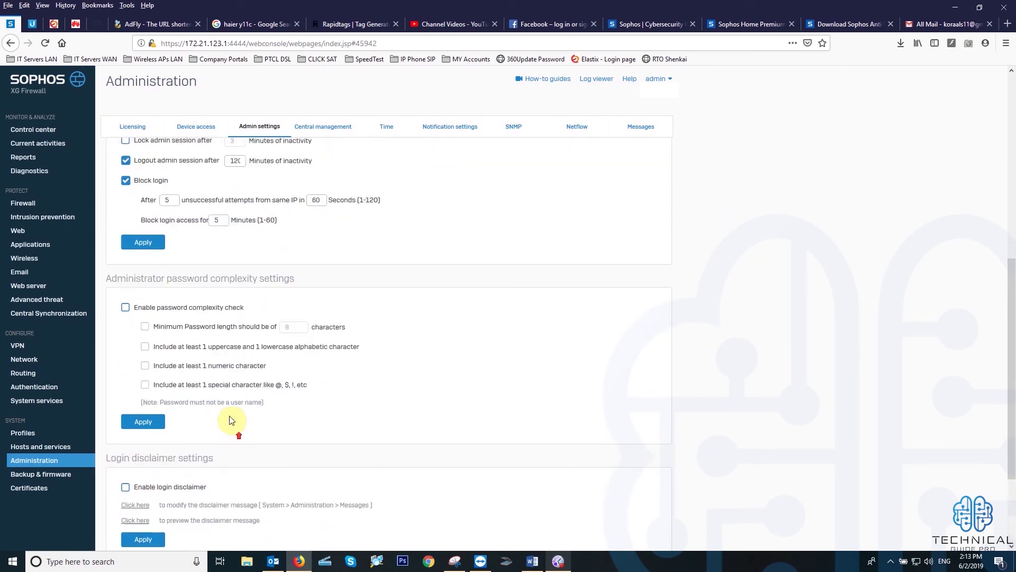
# View the central management settings, switching firewall management on to show the manager options and off again
pyautogui.click(325, 126)
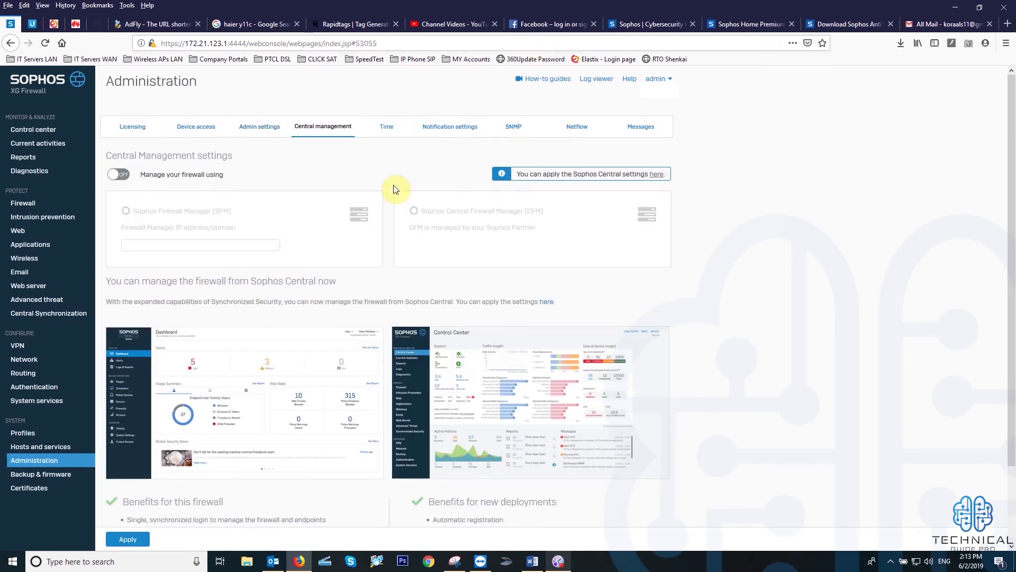
pyautogui.scroll(-2, 393, 186)
pyautogui.scroll(2, 393, 191)
pyautogui.click(119, 175)
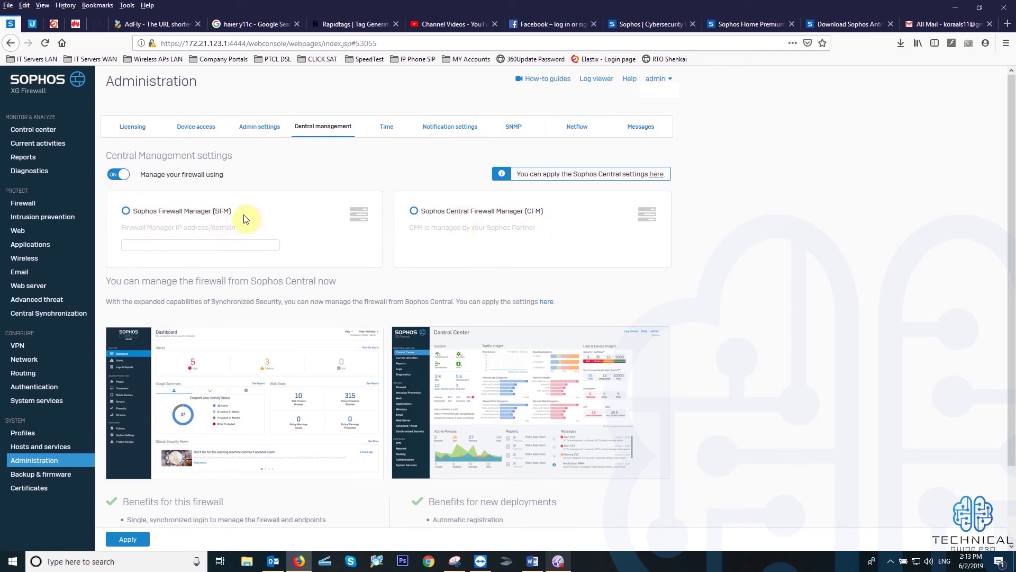
pyautogui.click(119, 175)
# View the time, notification, SNMP, Netflow and message settings of the firewall's administration
pyautogui.click(383, 128)
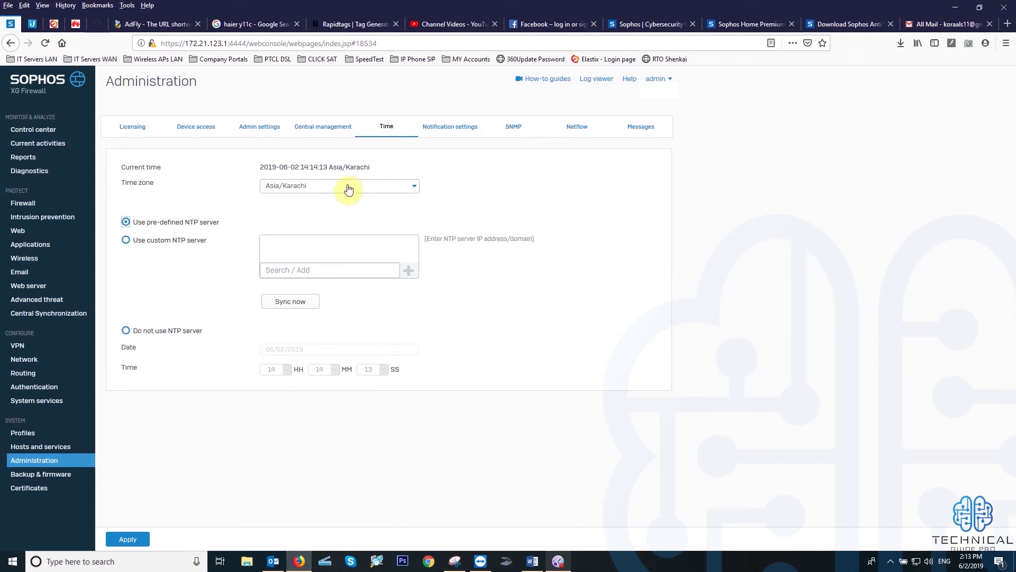
pyautogui.click(466, 133)
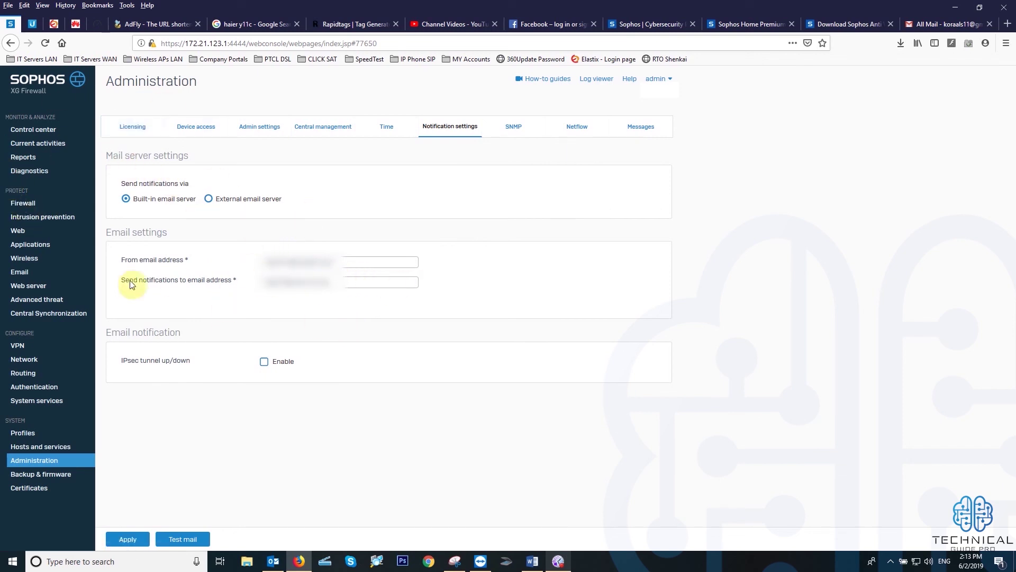
pyautogui.click(517, 130)
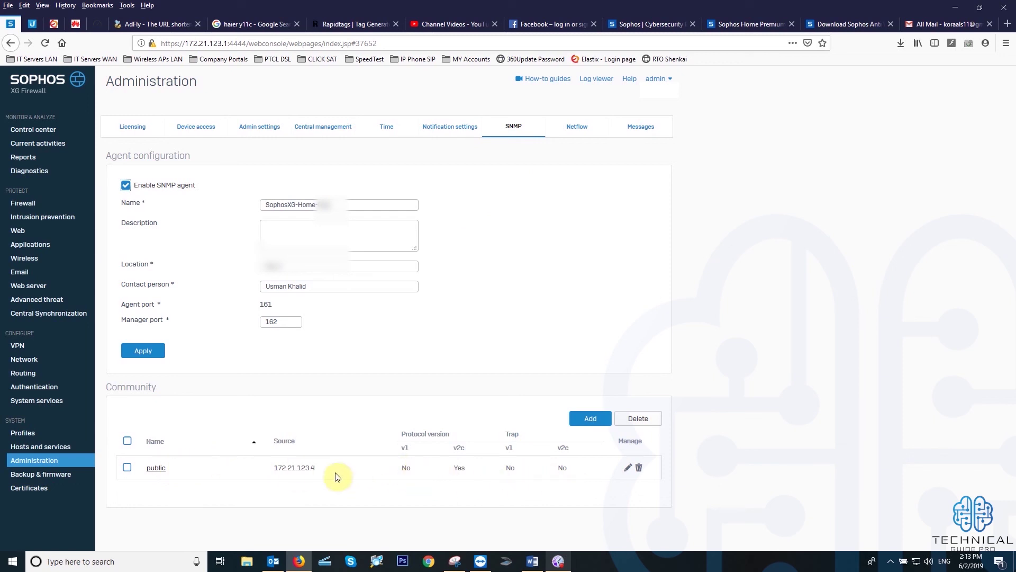
pyautogui.click(327, 435)
pyautogui.click(578, 129)
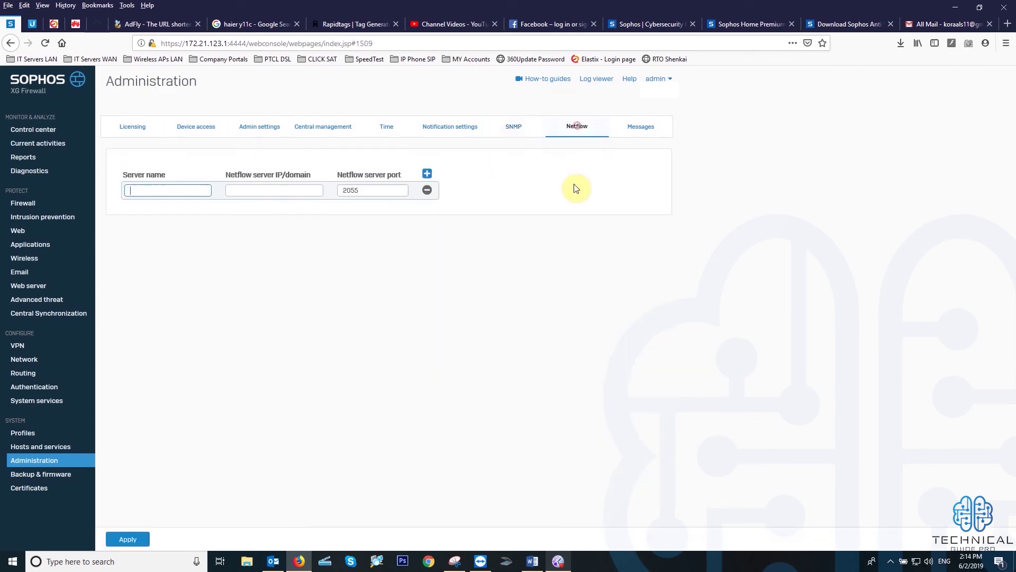
pyautogui.click(638, 126)
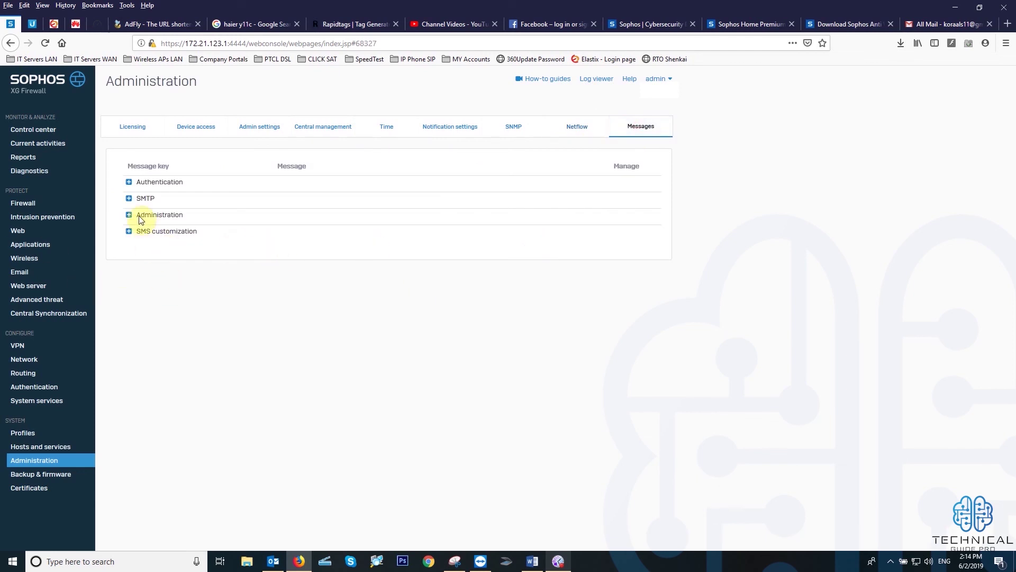
# View the backup and restore options with the Local backup mode selected, and the API and import/export settings
pyautogui.click(58, 473)
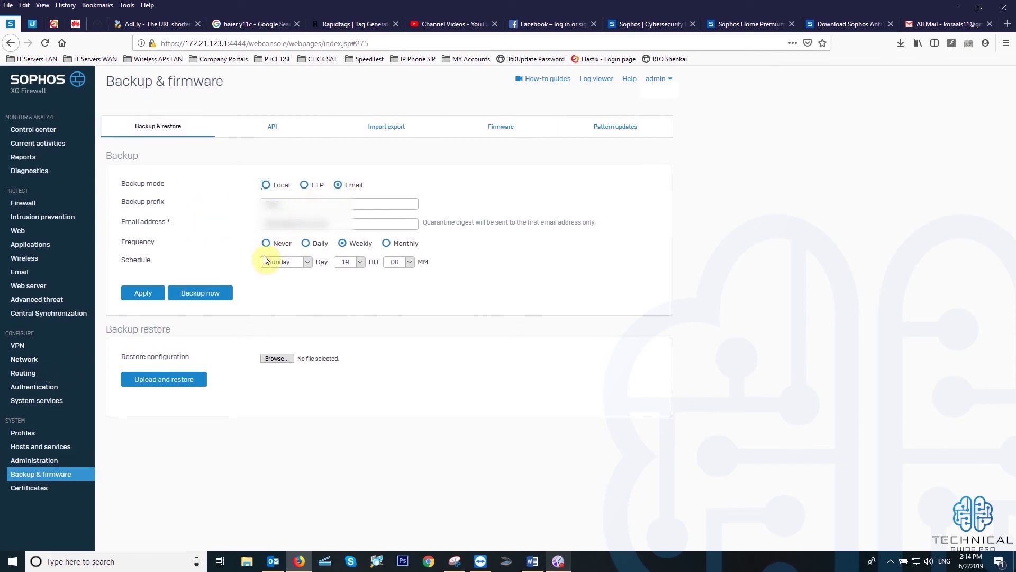
pyautogui.click(267, 186)
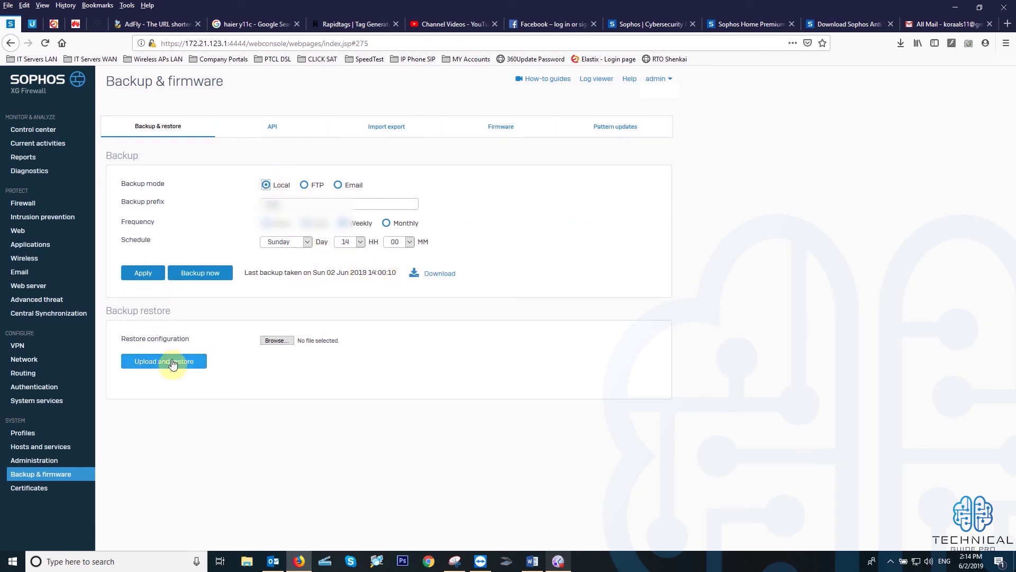
pyautogui.click(299, 127)
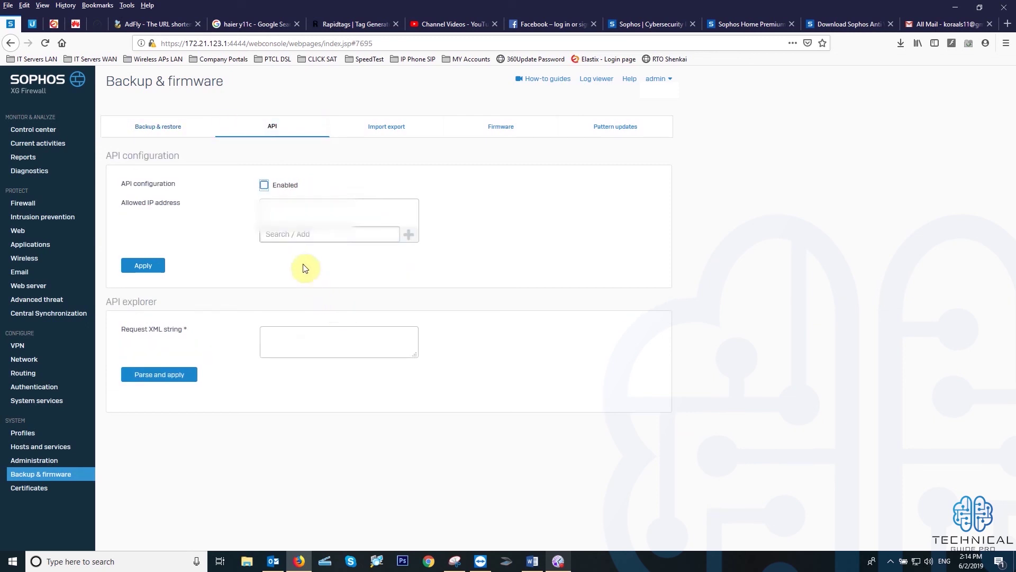
pyautogui.click(379, 131)
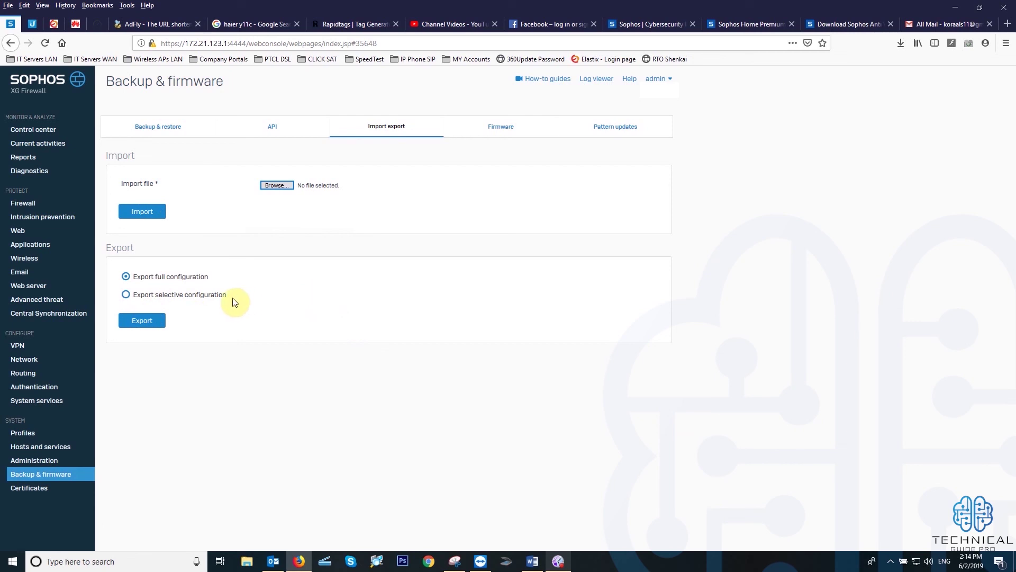
# Review the firmware settings, comparing the installed versions SFOS 17.5.14 MR-14-1 and SFOS 17.5.15 MR-15 and looking over the available firmware
pyautogui.click(502, 133)
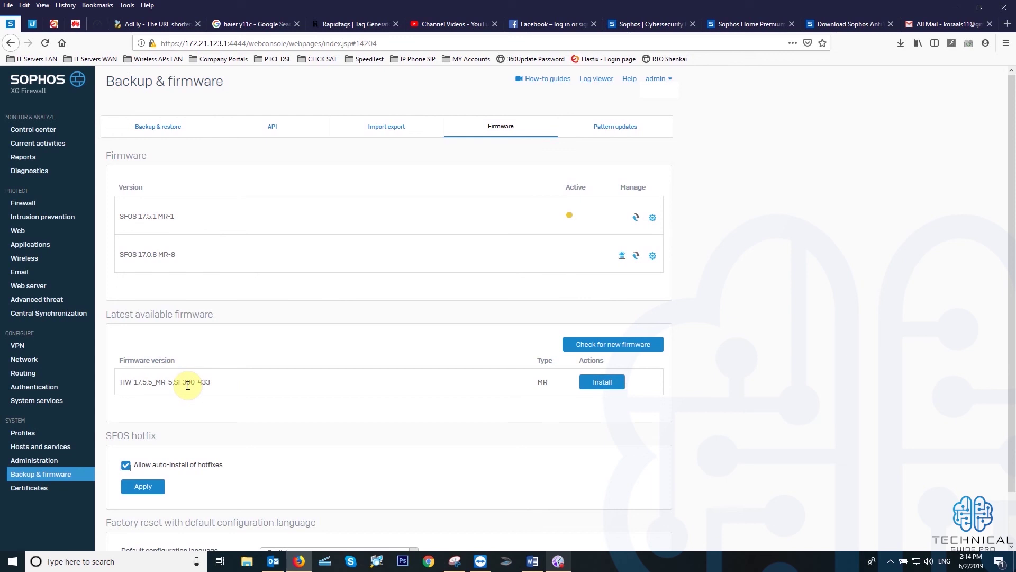
pyautogui.click(560, 565)
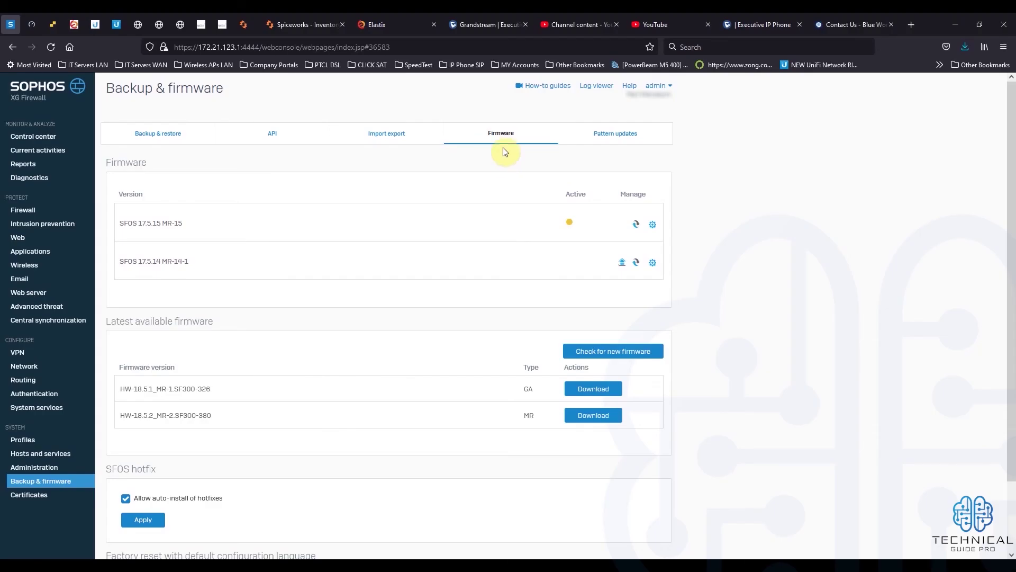
pyautogui.click(503, 133)
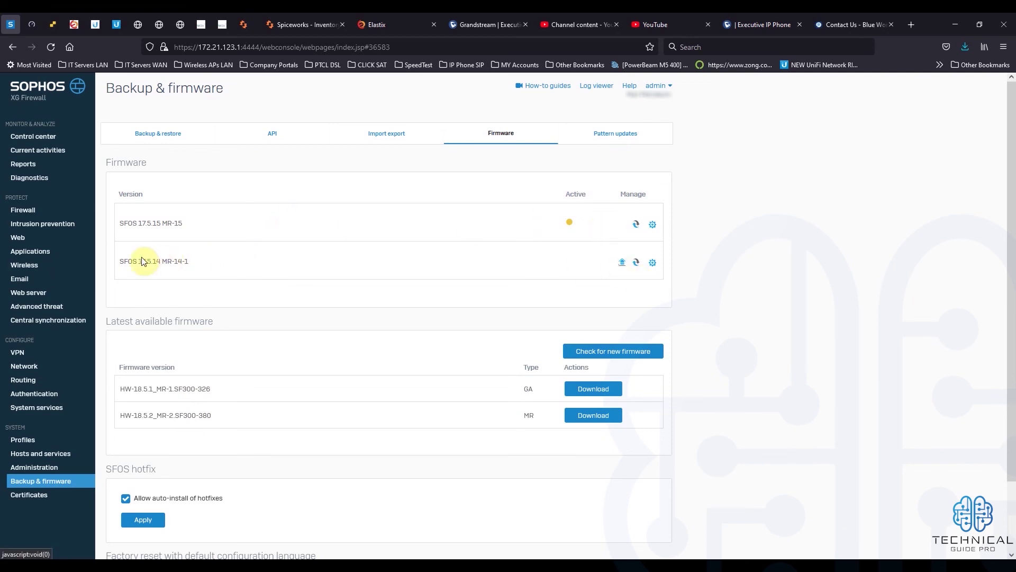
pyautogui.moveTo(119, 262); pyautogui.dragTo(188, 263)
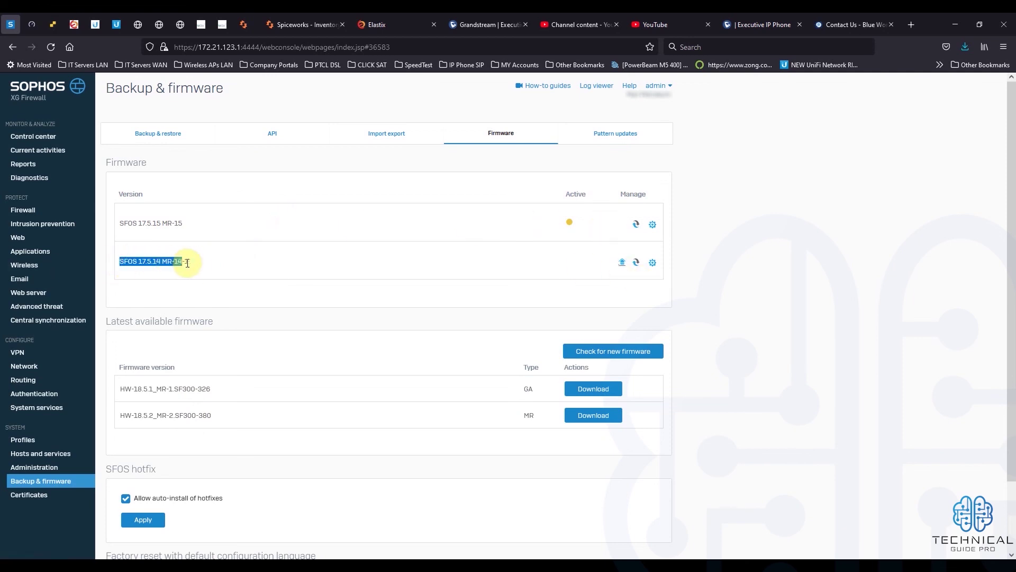
pyautogui.click(215, 269)
pyautogui.moveTo(118, 262); pyautogui.dragTo(196, 260)
pyautogui.click(197, 261)
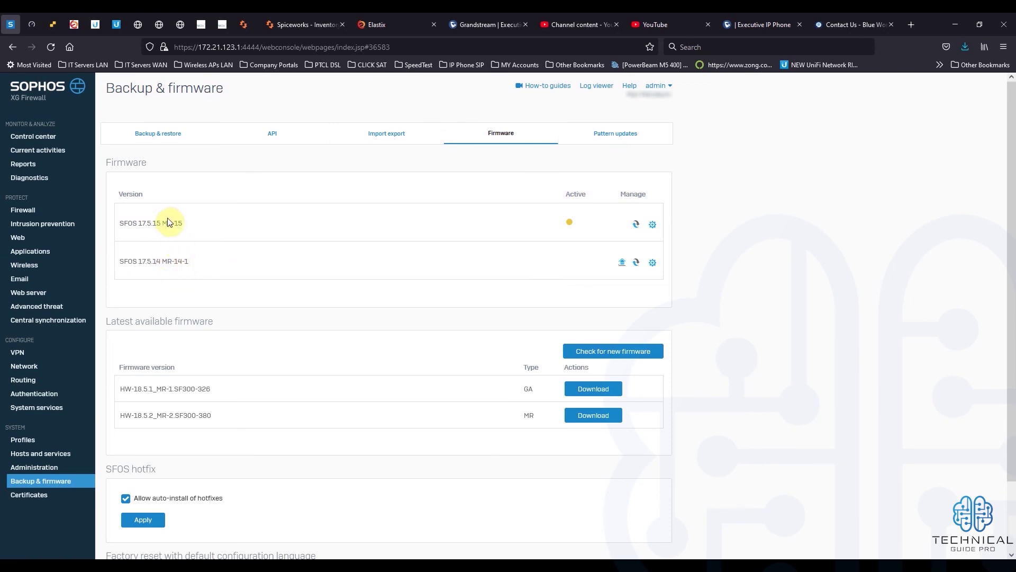
pyautogui.moveTo(118, 261); pyautogui.dragTo(182, 263)
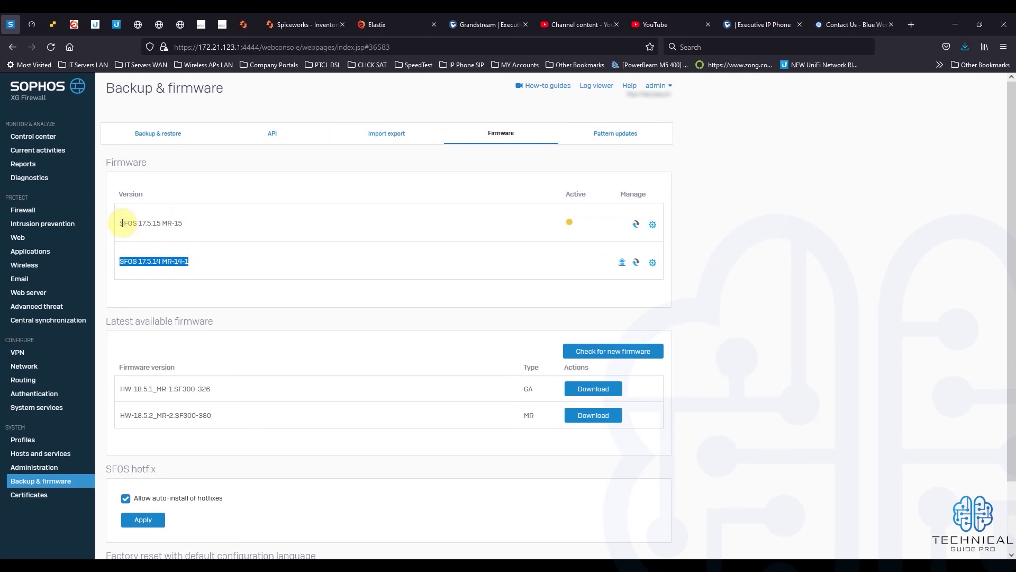
pyautogui.moveTo(122, 223); pyautogui.dragTo(183, 224)
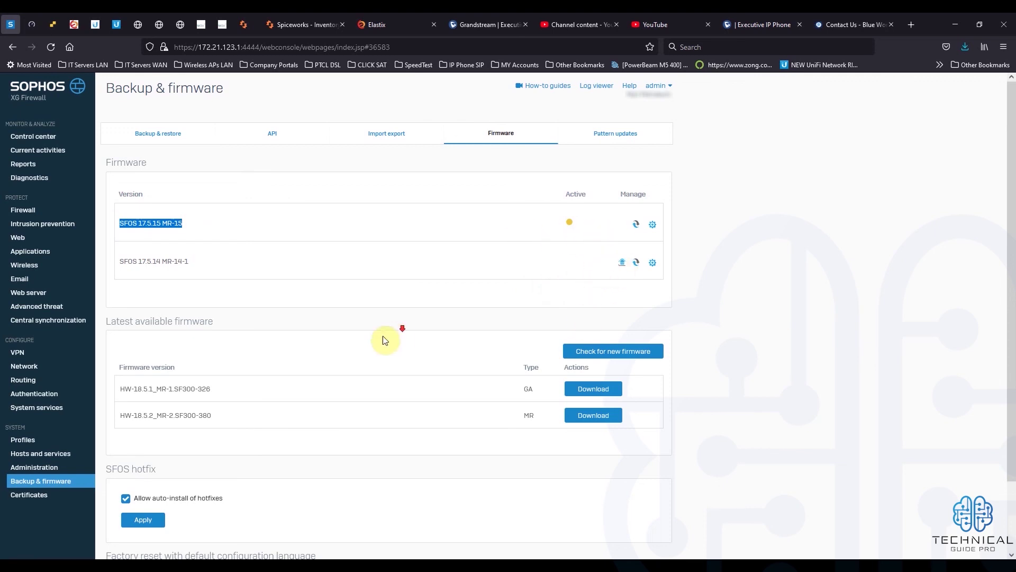
pyautogui.scroll(-2, 379, 342)
pyautogui.scroll(2, 389, 270)
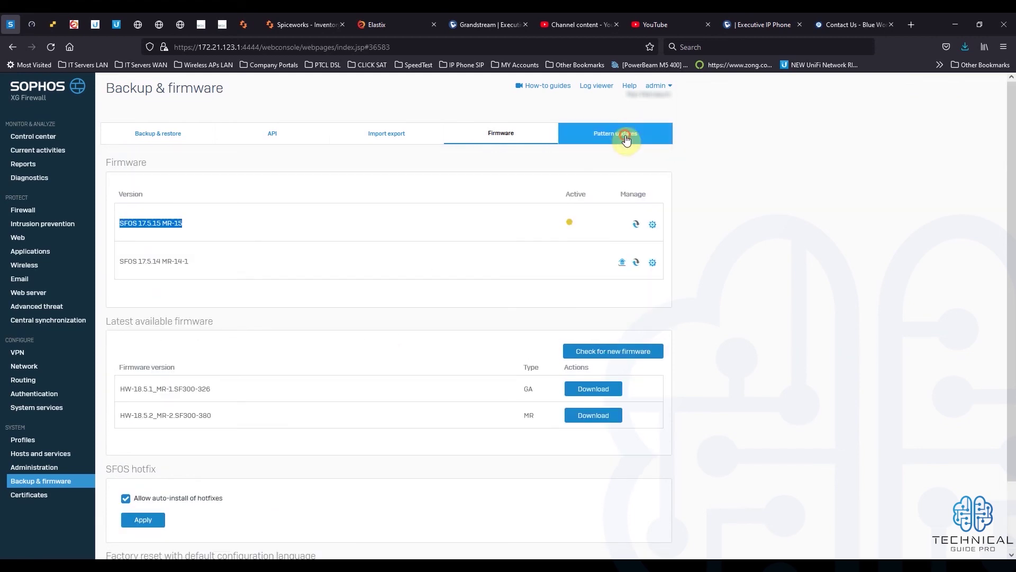
# View the pattern updates status, checking the last successful update times of Avira AV and ATP, and return to the Control center
pyautogui.click(614, 133)
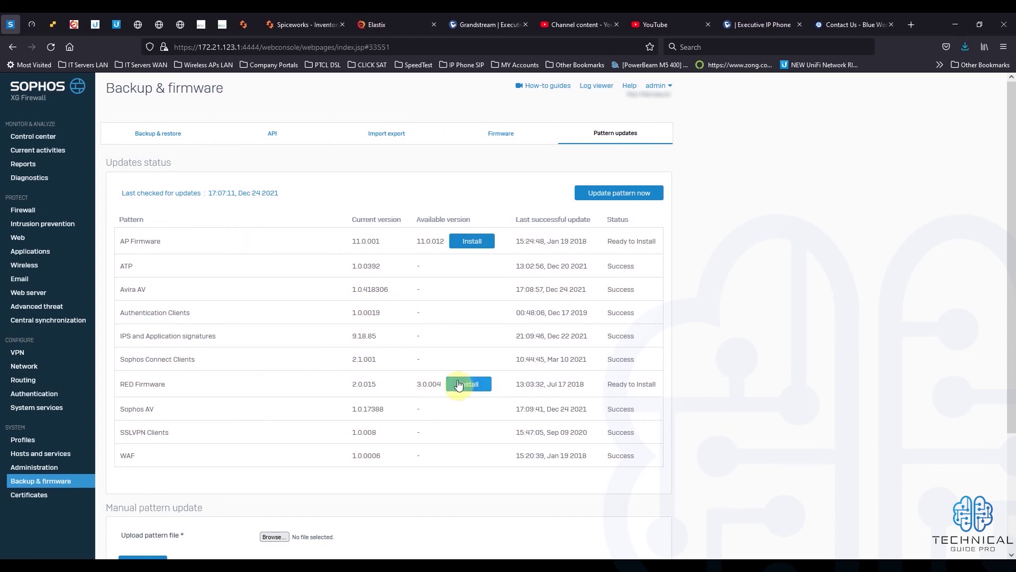
pyautogui.moveTo(589, 289); pyautogui.dragTo(511, 289)
pyautogui.moveTo(585, 265); pyautogui.dragTo(534, 264)
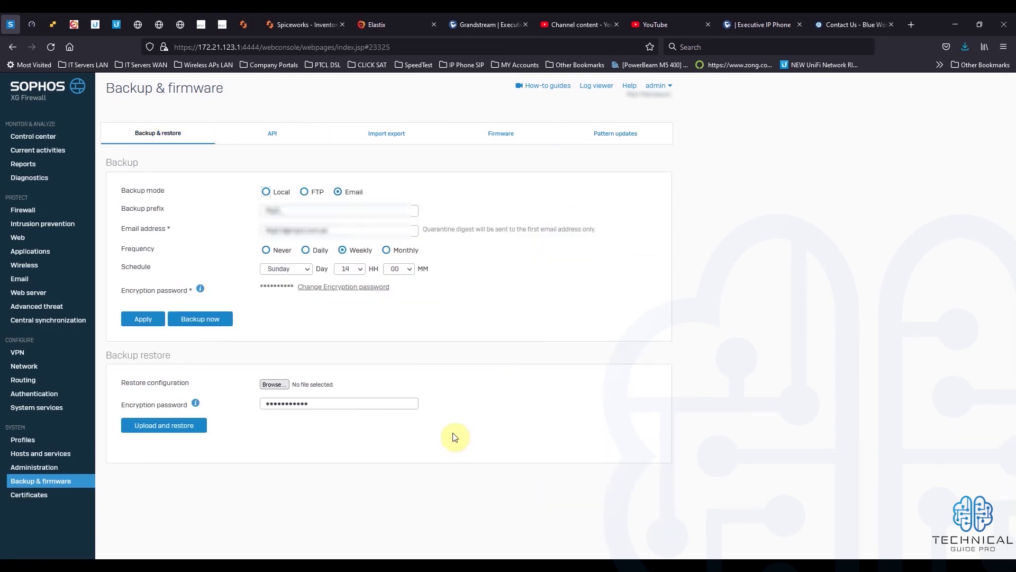
pyautogui.click(45, 138)
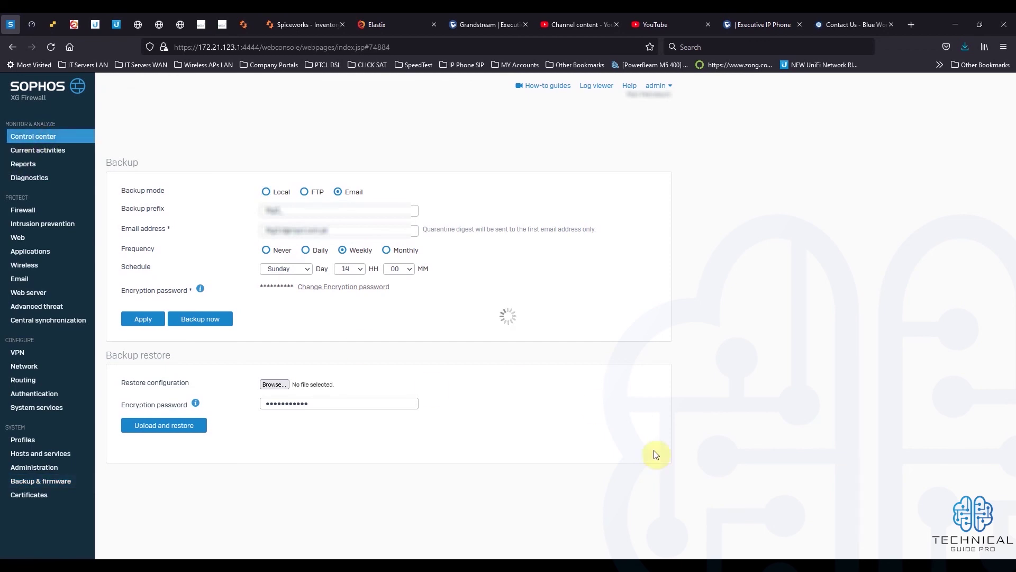